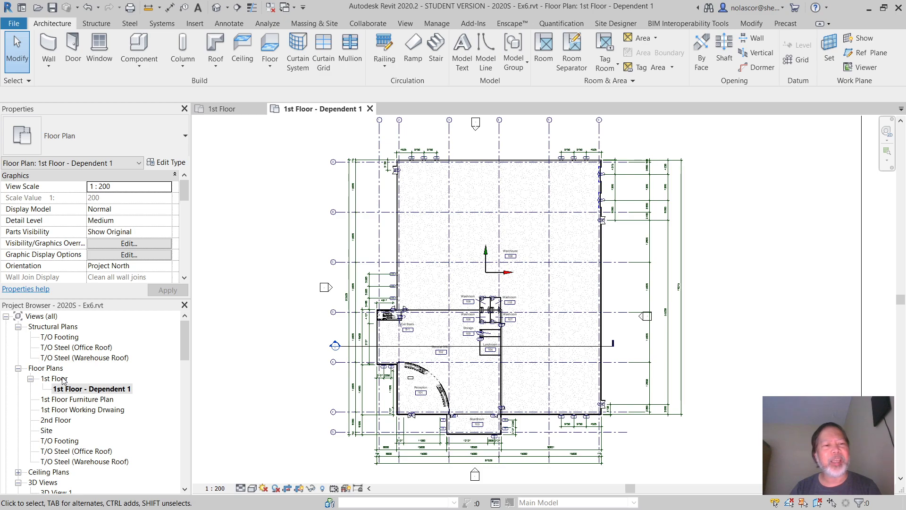
Set the view scale of 1st Floor - Dependent 1 to 1 : 100 and save the project
{"action": "left_click", "coordinate": [222, 490]}
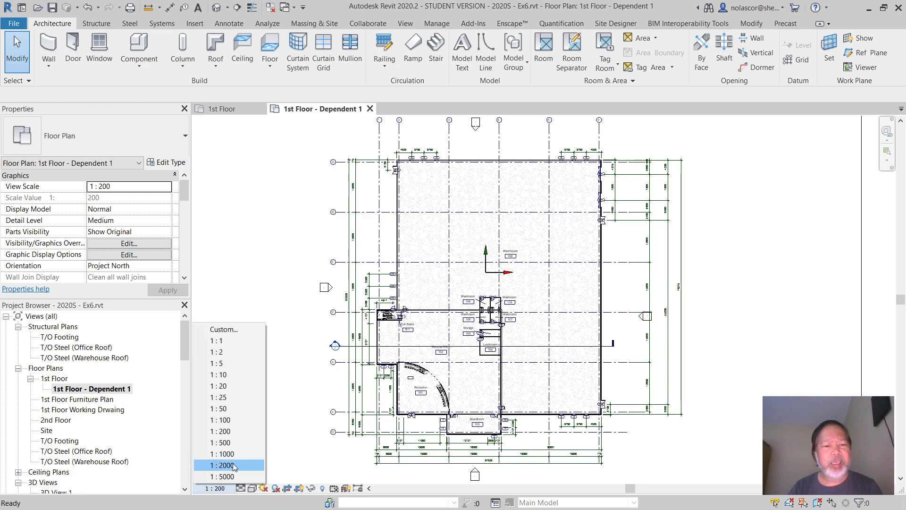
{"action": "left_click", "coordinate": [250, 422]}
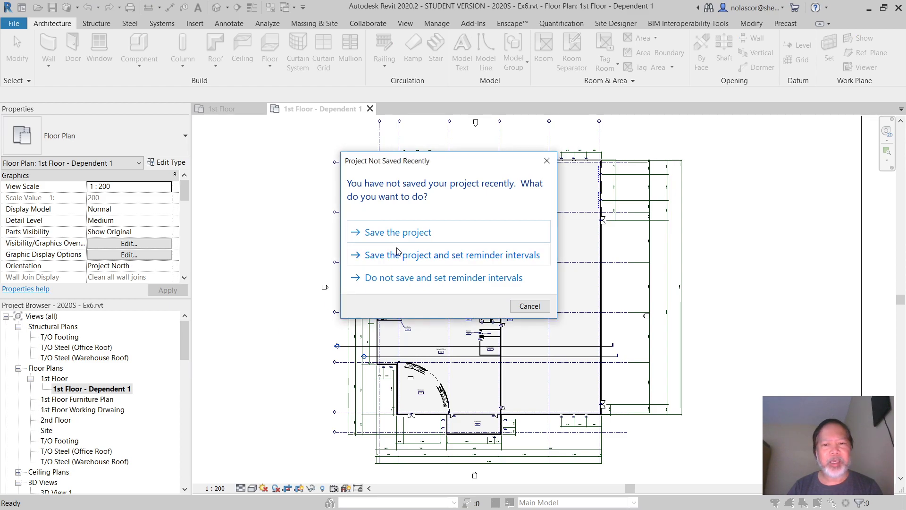
{"action": "left_click", "coordinate": [392, 233]}
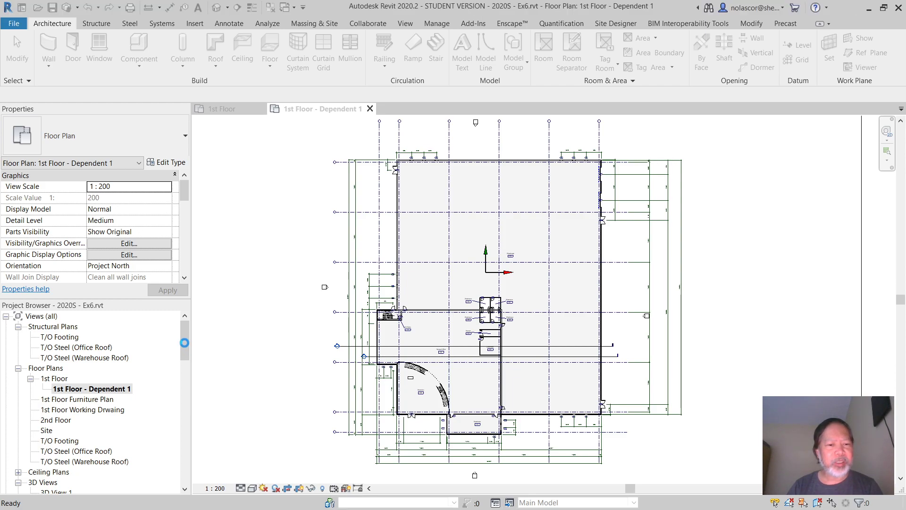
Create a new sheet with the SC-A_M_ARCH-D(24X36Landscape) titleblock
{"action": "left_click_drag", "start_coordinate": [185, 347], "coordinate": [180, 404]}
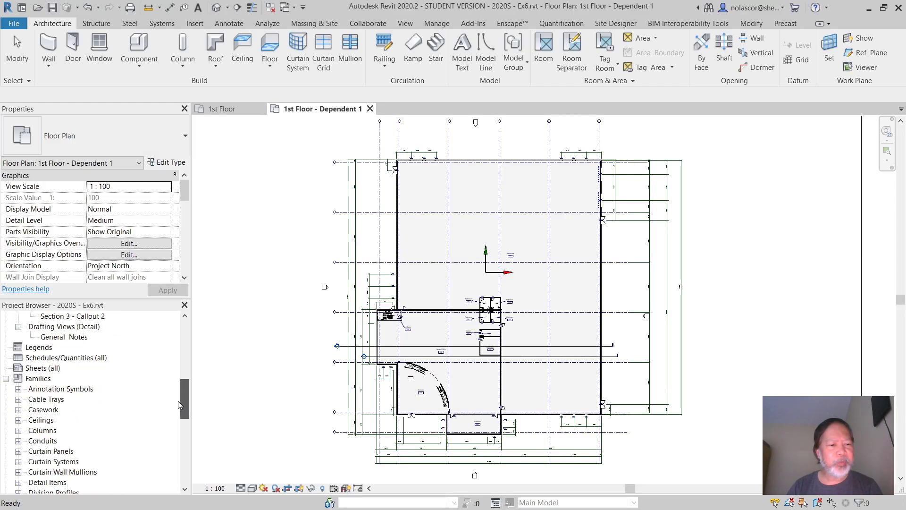
{"action": "left_click", "coordinate": [42, 368]}
{"action": "right_click", "coordinate": [60, 369]}
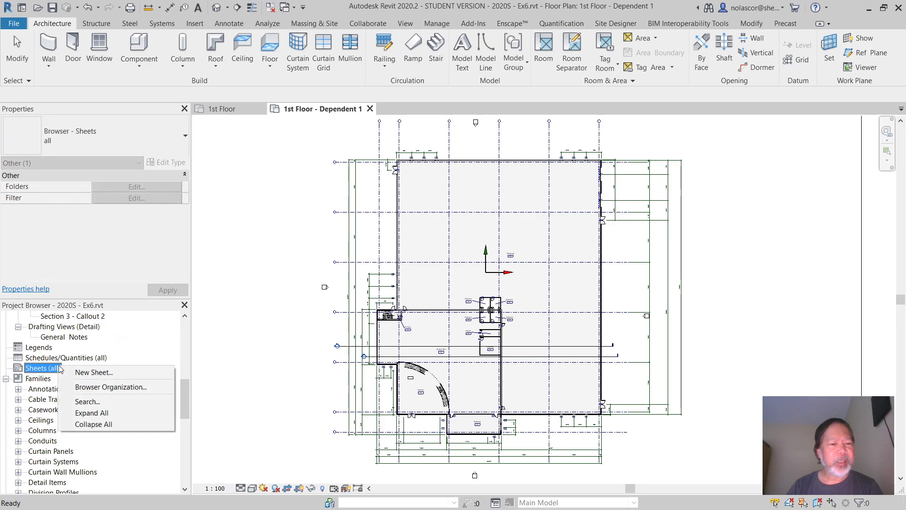
{"action": "left_click", "coordinate": [76, 372]}
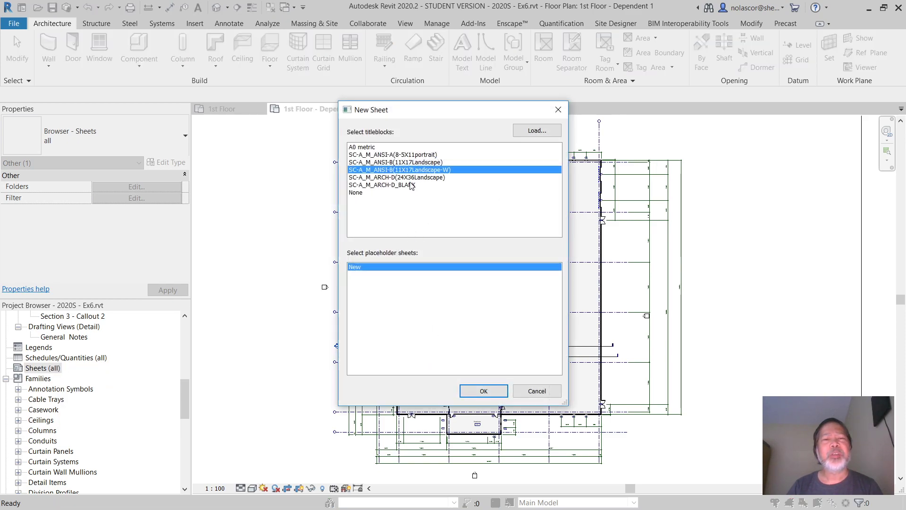
{"action": "left_click", "coordinate": [412, 178]}
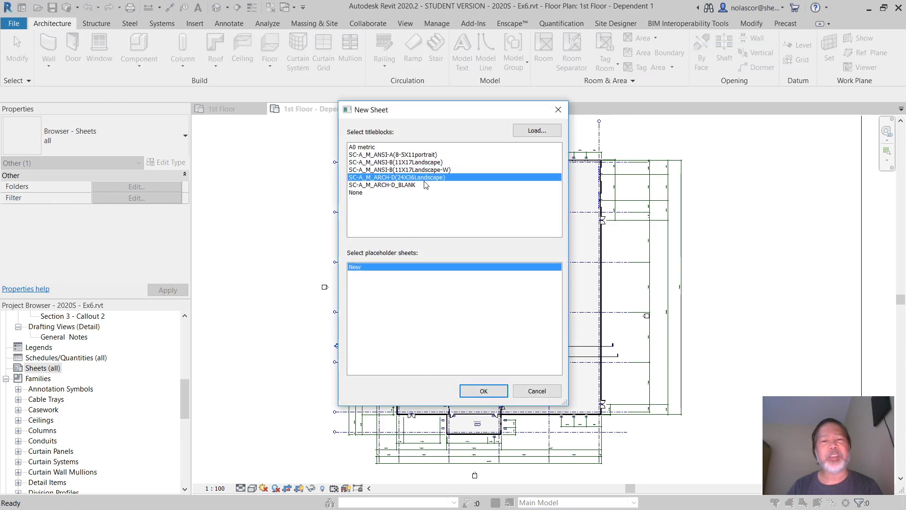
{"action": "left_click", "coordinate": [476, 390]}
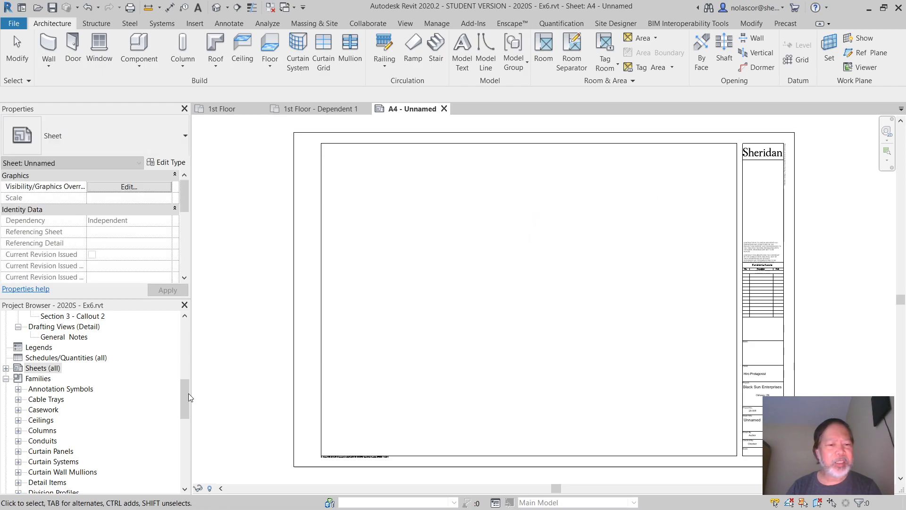
Try placing the full 1st Floor plan on the new sheet, and delete its viewport
{"action": "left_click_drag", "start_coordinate": [184, 393], "coordinate": [189, 334]}
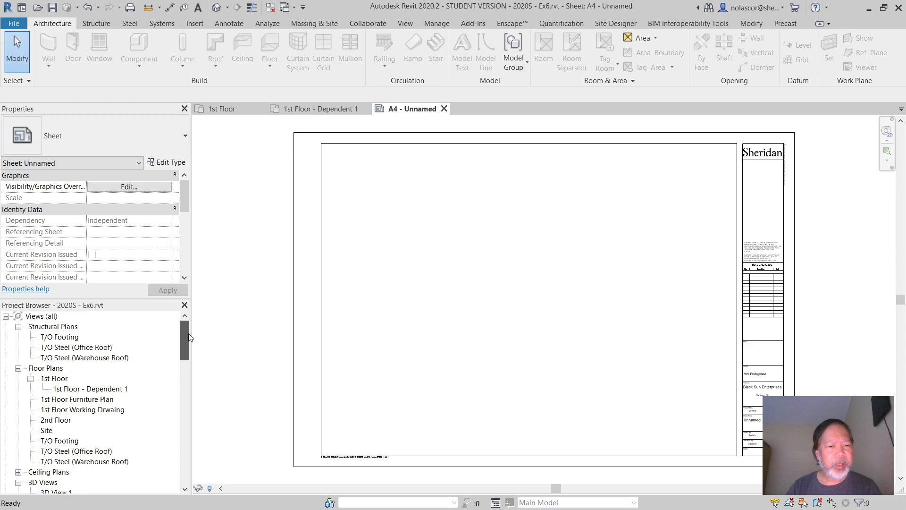
{"action": "left_click", "coordinate": [54, 378]}
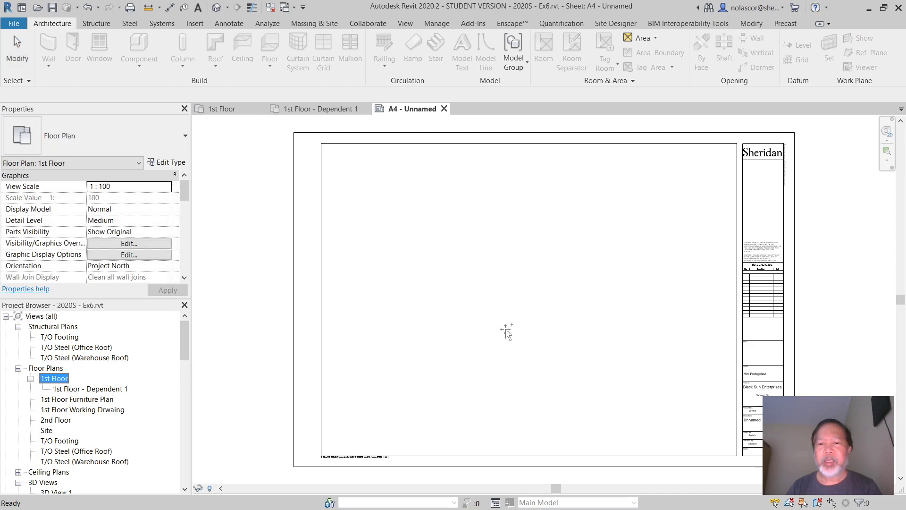
{"action": "left_click_drag", "start_coordinate": [507, 332], "coordinate": [503, 327]}
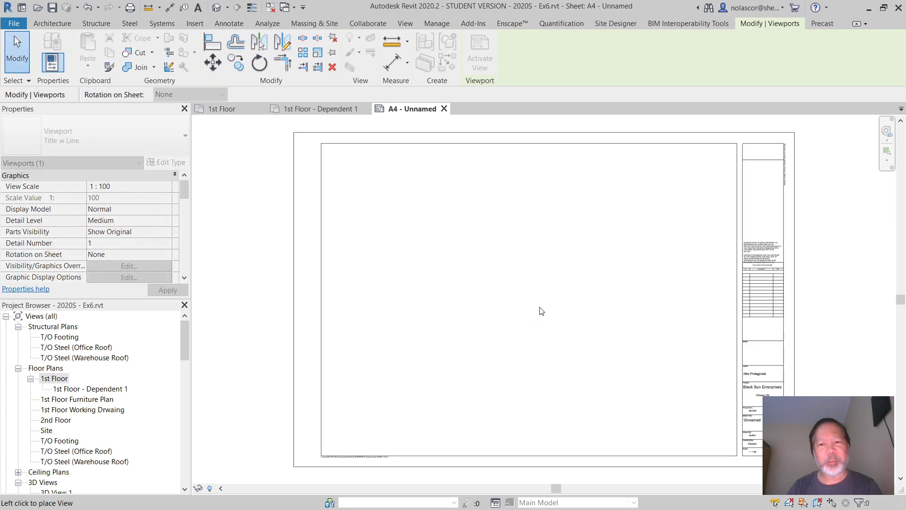
{"action": "scroll", "coordinate": [541, 311], "scroll_direction": "down", "scroll_amount": 5}
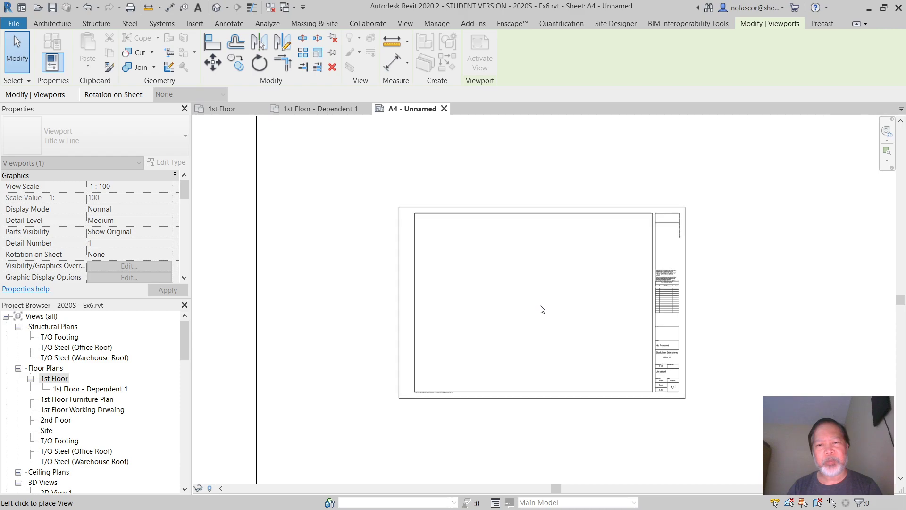
{"action": "scroll", "coordinate": [542, 309], "scroll_direction": "down", "scroll_amount": 1}
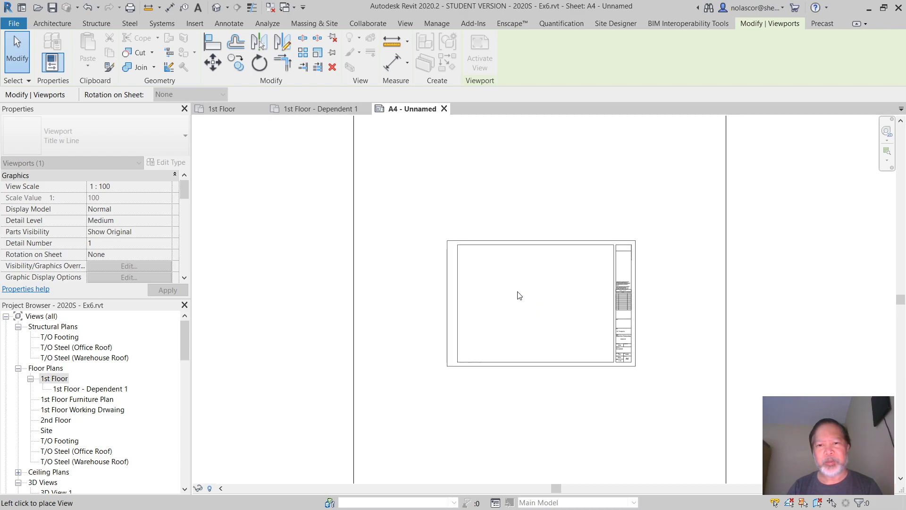
{"action": "left_click", "coordinate": [545, 296]}
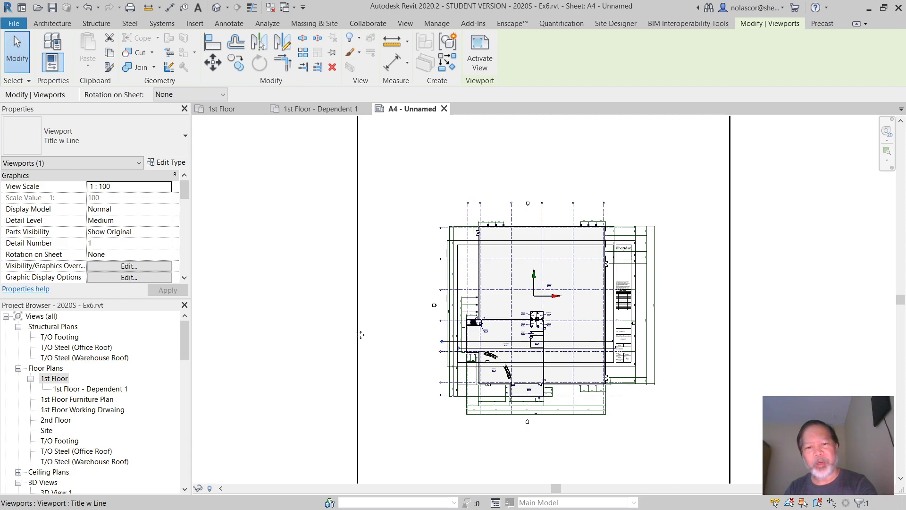
{"action": "key", "text": "Delete"}
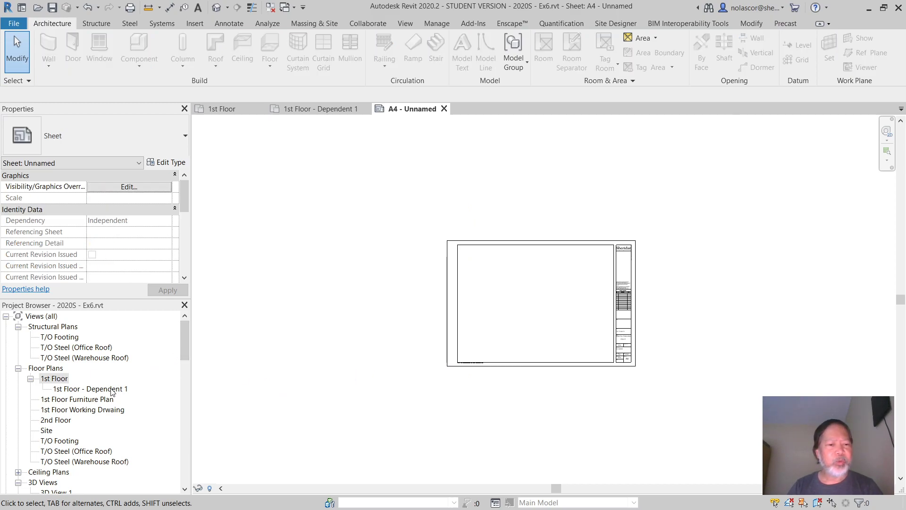
Duplicate the 1st Floor plan as a dependent view two more times
{"action": "left_click", "coordinate": [125, 392]}
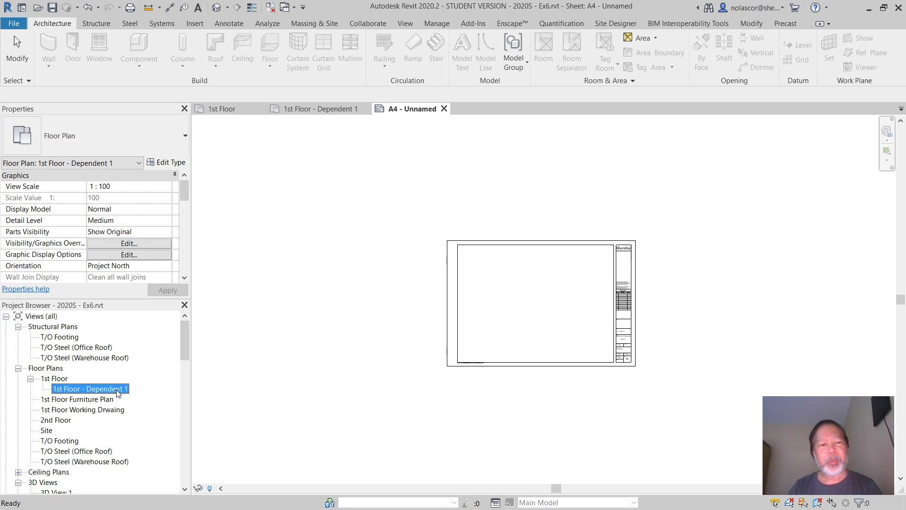
{"action": "left_click", "coordinate": [65, 380]}
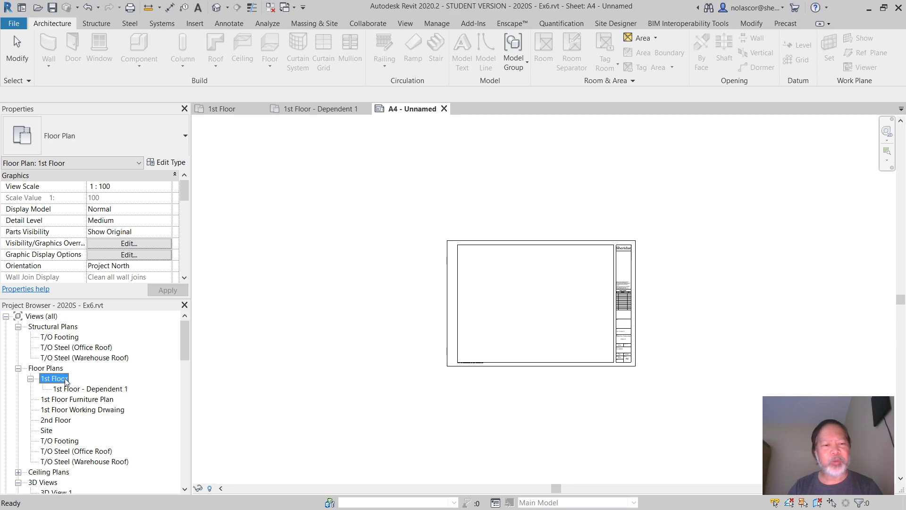
{"action": "left_click", "coordinate": [100, 390]}
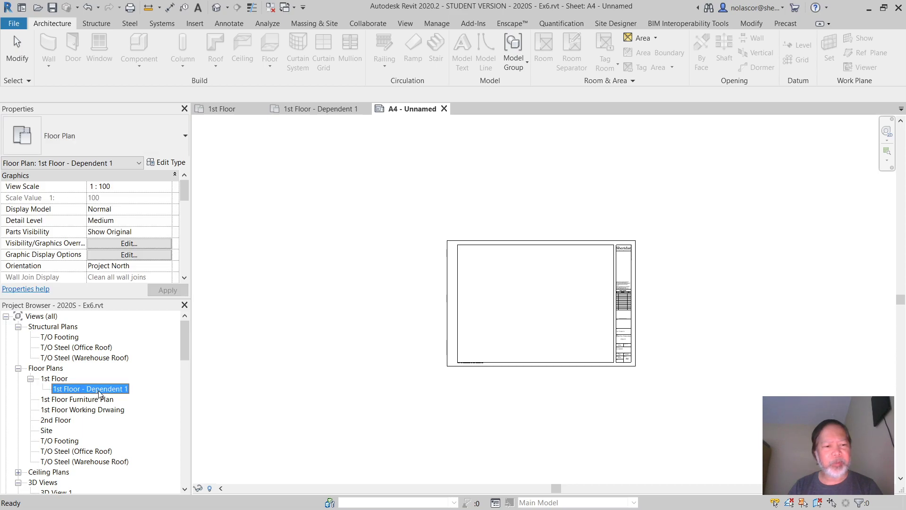
{"action": "right_click", "coordinate": [66, 380]}
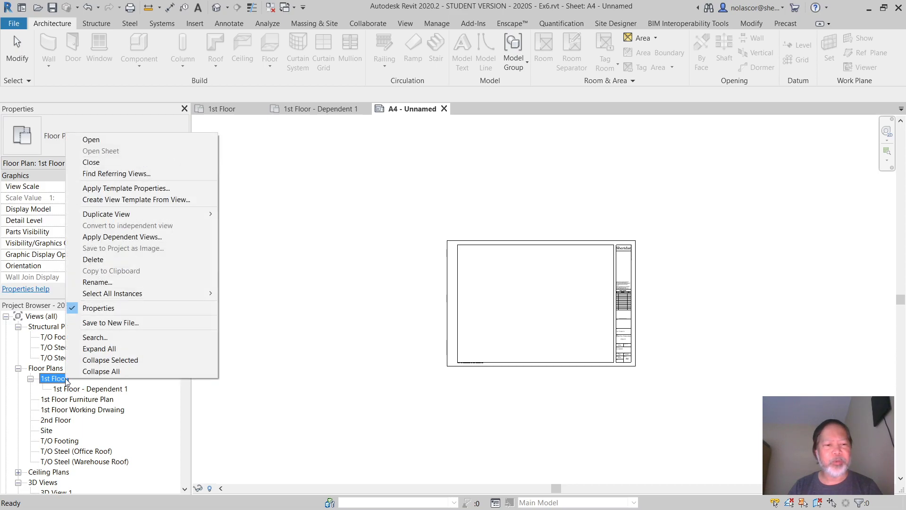
{"action": "mouse_move", "coordinate": [152, 216]}
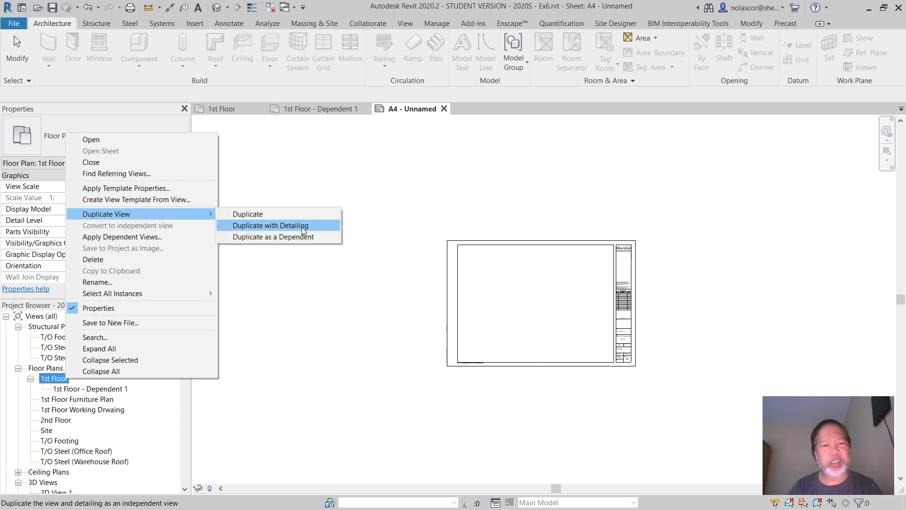
{"action": "left_click", "coordinate": [311, 241]}
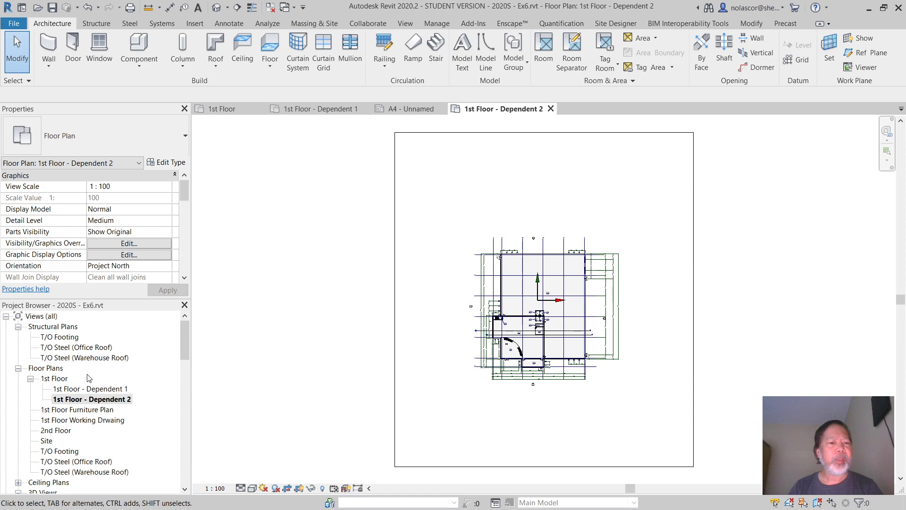
{"action": "right_click", "coordinate": [62, 380]}
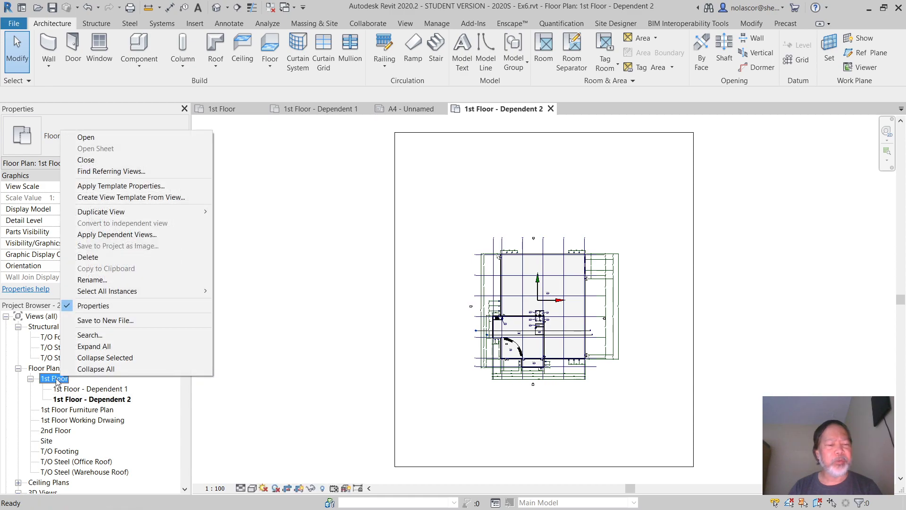
{"action": "mouse_move", "coordinate": [165, 212]}
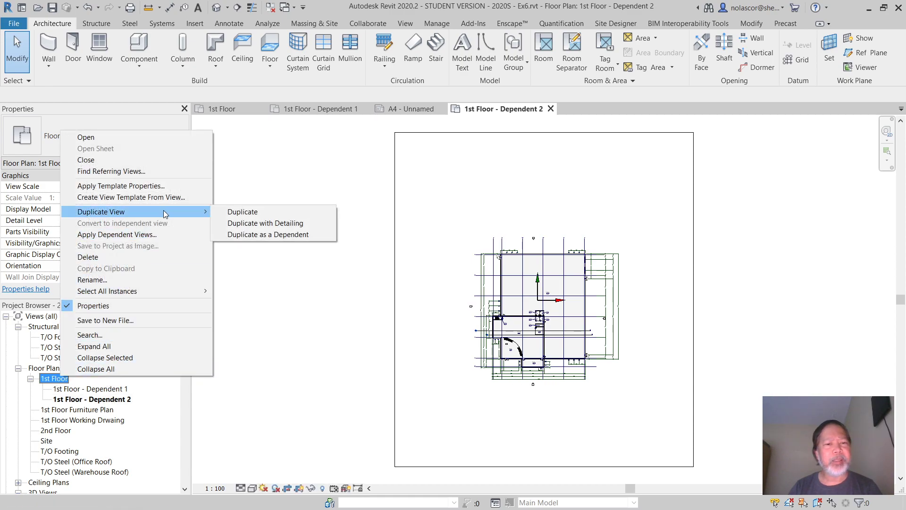
{"action": "left_click", "coordinate": [276, 234]}
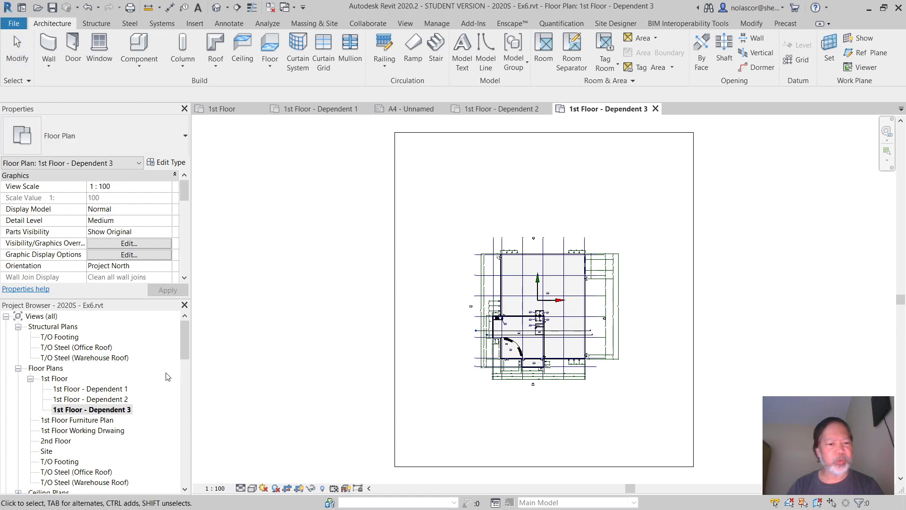
Rename the 1st Floor - Dependent 1 view as 1st Floor - Zone 1
{"action": "left_click", "coordinate": [122, 389]}
{"action": "right_click", "coordinate": [123, 390]}
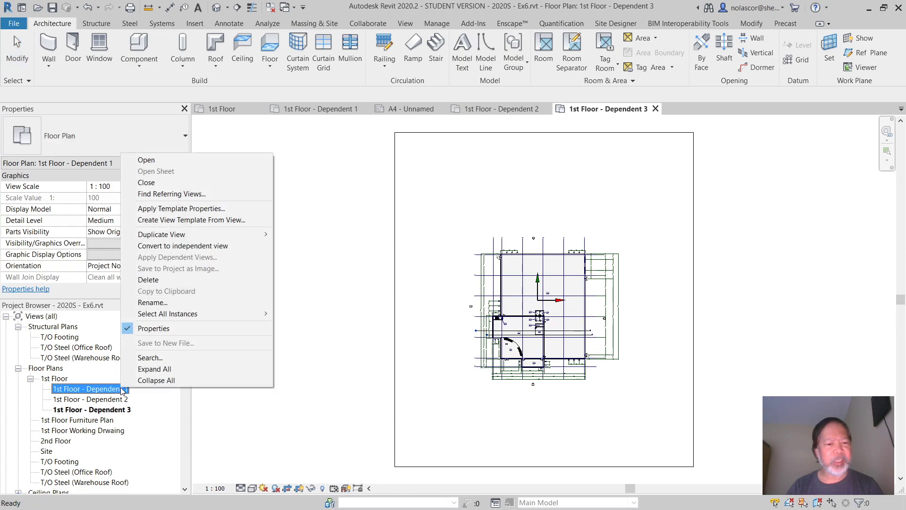
{"action": "left_click", "coordinate": [174, 303]}
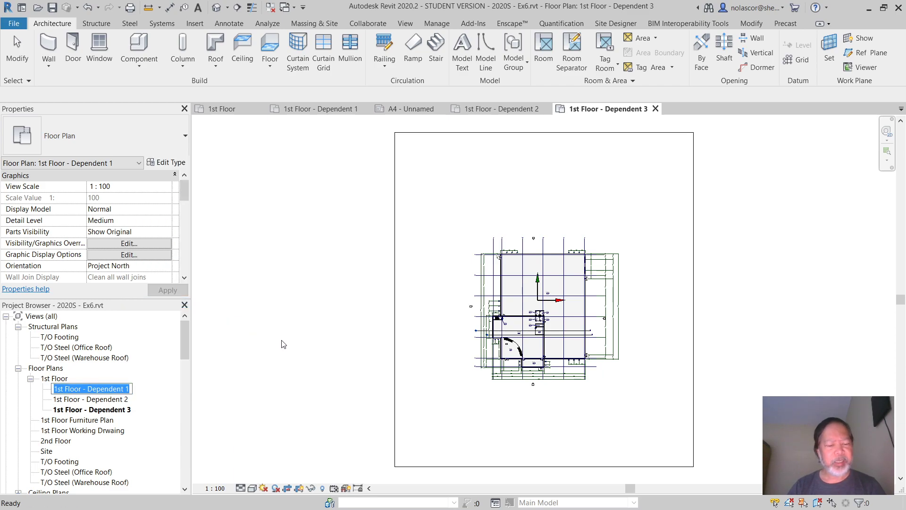
{"action": "left_click", "coordinate": [107, 396]}
{"action": "left_click", "coordinate": [101, 389]}
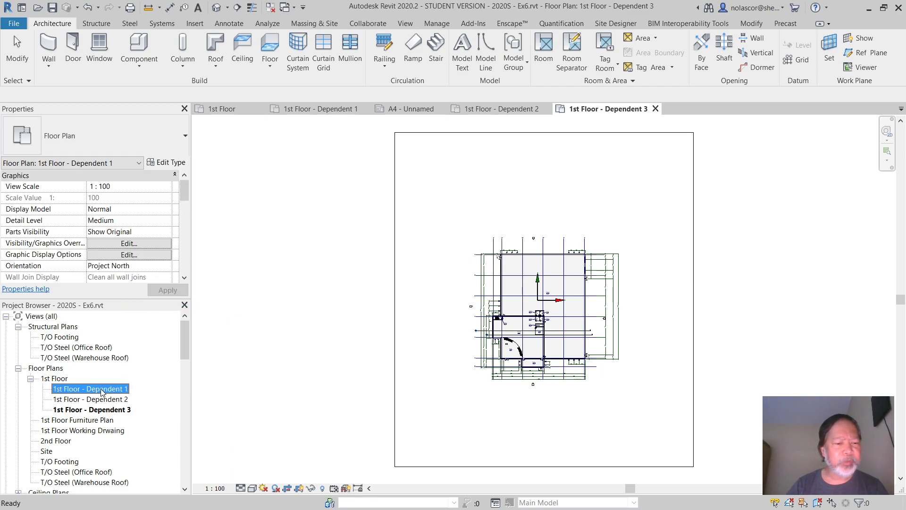
{"action": "right_click", "coordinate": [103, 392]}
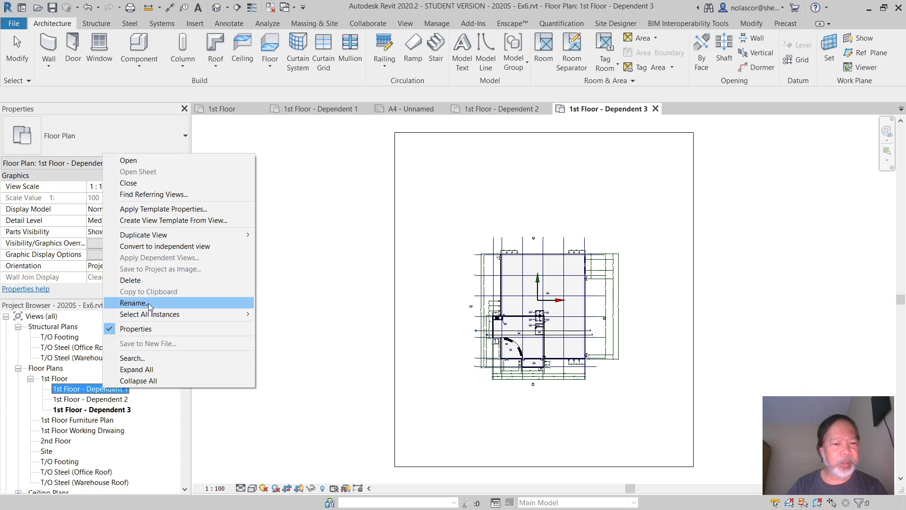
{"action": "left_click", "coordinate": [148, 306]}
{"action": "left_click", "coordinate": [87, 389]}
{"action": "left_click_drag", "start_coordinate": [88, 389], "coordinate": [147, 390]}
{"action": "type", "text": "Zone 1"}
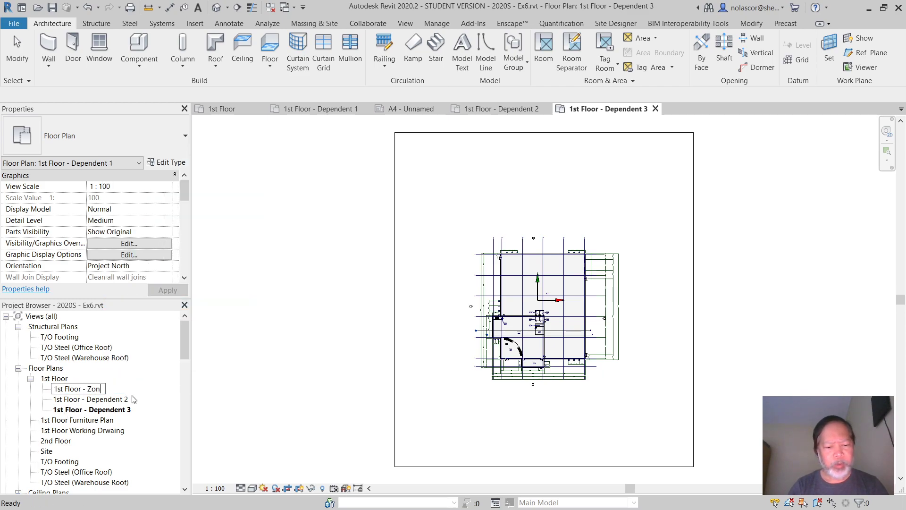
{"action": "left_click", "coordinate": [103, 400]}
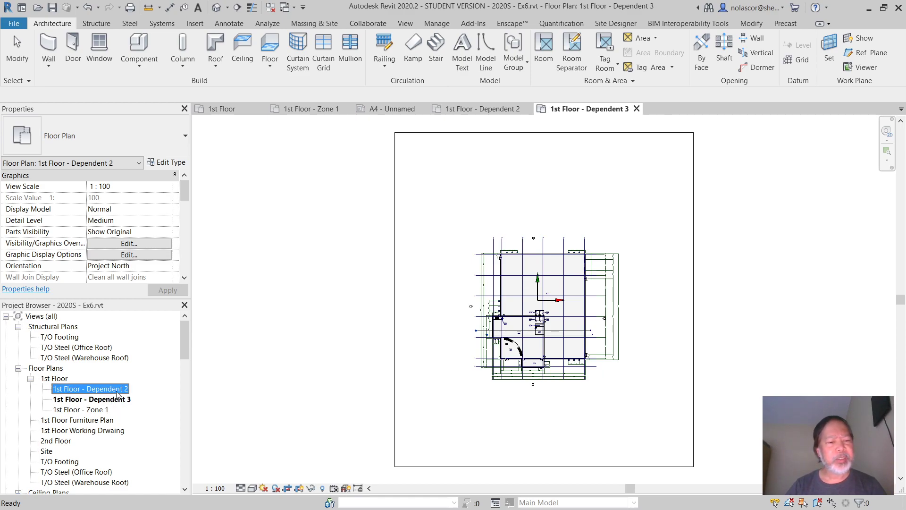
Rename the 1st Floor - Dependent 2 view as 1st Floor - Zone 2
{"action": "right_click", "coordinate": [120, 390]}
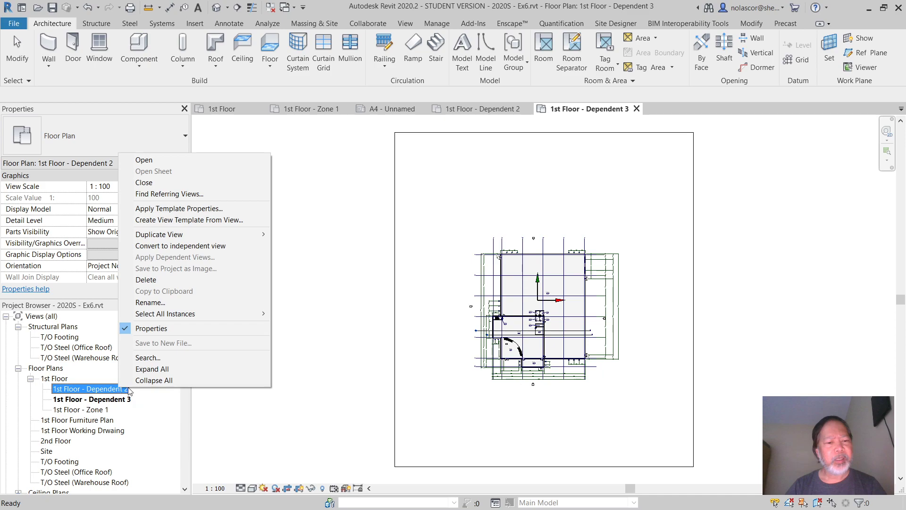
{"action": "left_click", "coordinate": [182, 302]}
{"action": "left_click", "coordinate": [103, 387]}
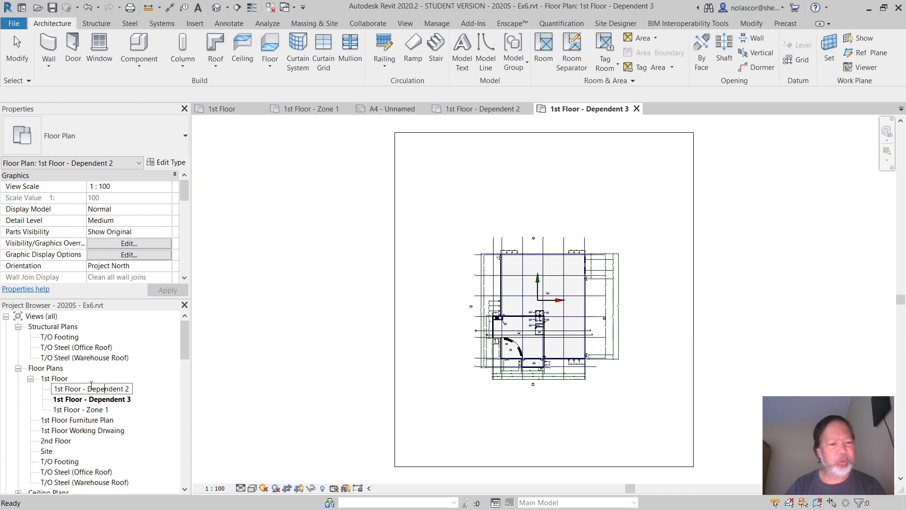
{"action": "double_click", "coordinate": [123, 389]}
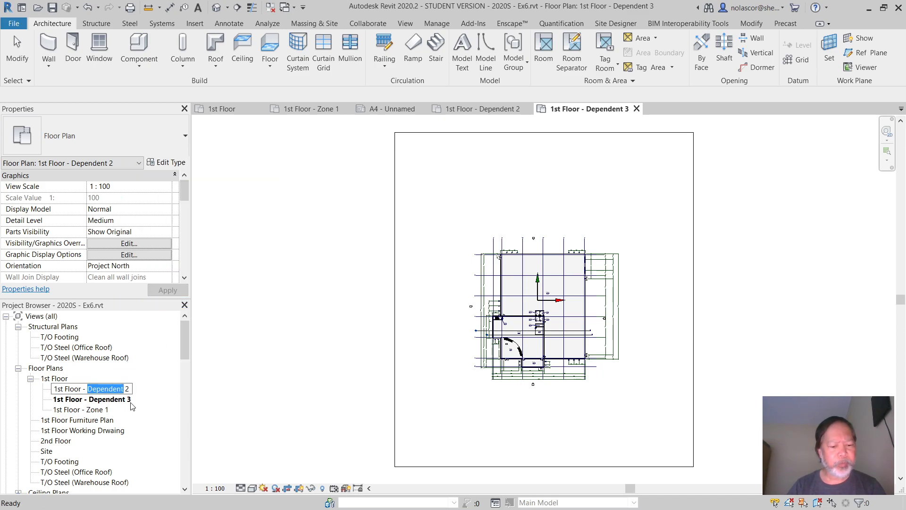
{"action": "type", "text": "Zon"}
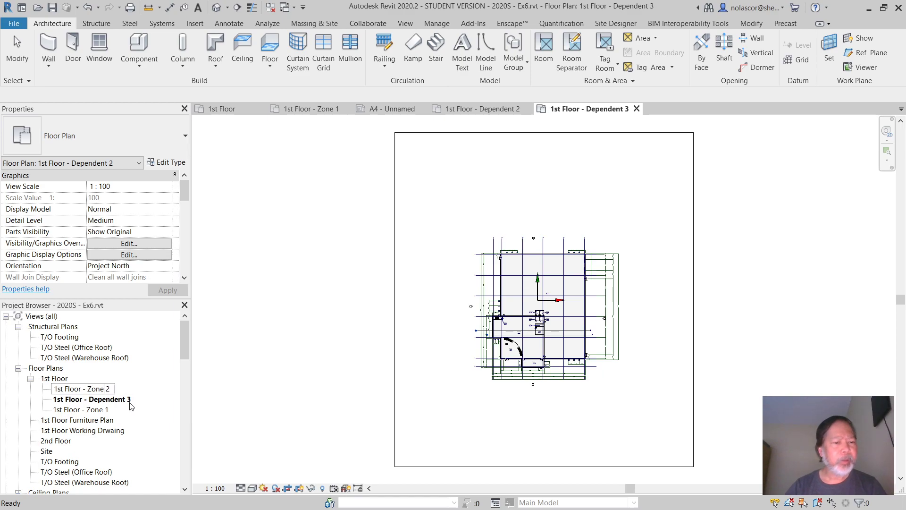
{"action": "key", "text": "Return"}
Rename the 1st Floor - Dependent 3 view as 1st Floor - Zone 3
{"action": "right_click", "coordinate": [121, 392]}
{"action": "left_click", "coordinate": [188, 308]}
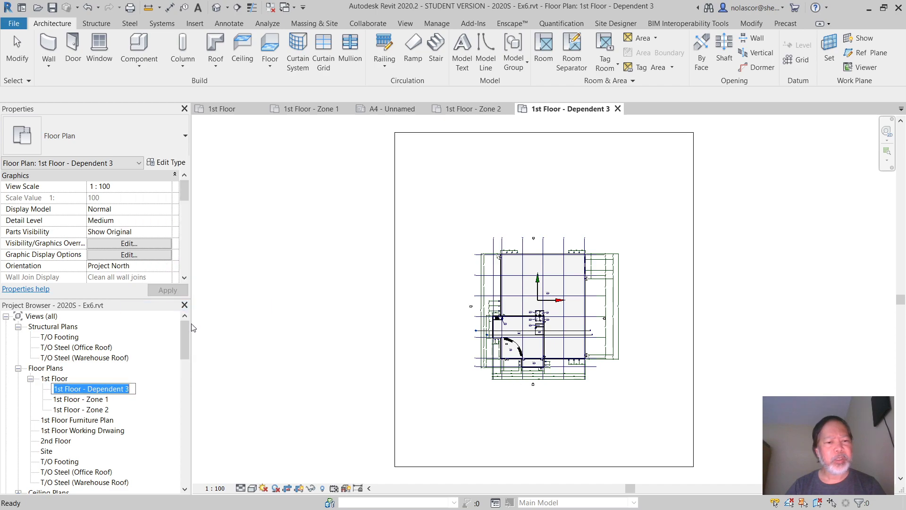
{"action": "left_click", "coordinate": [88, 389]}
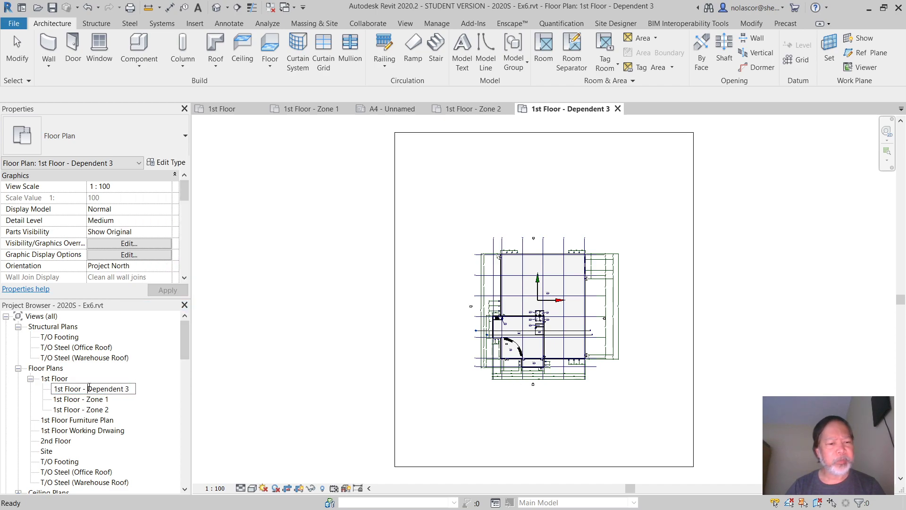
{"action": "left_click", "coordinate": [124, 389], "text": "shift"}
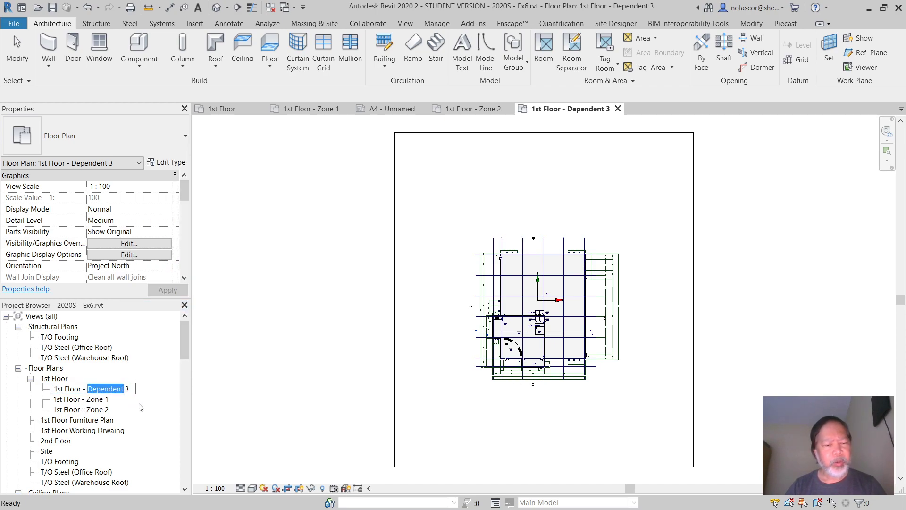
{"action": "type", "text": "Zon"}
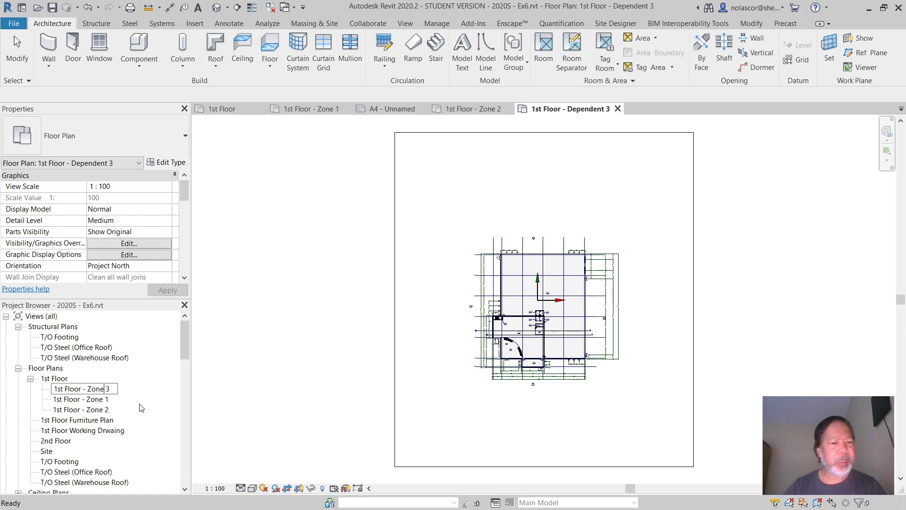
{"action": "key", "text": "Return"}
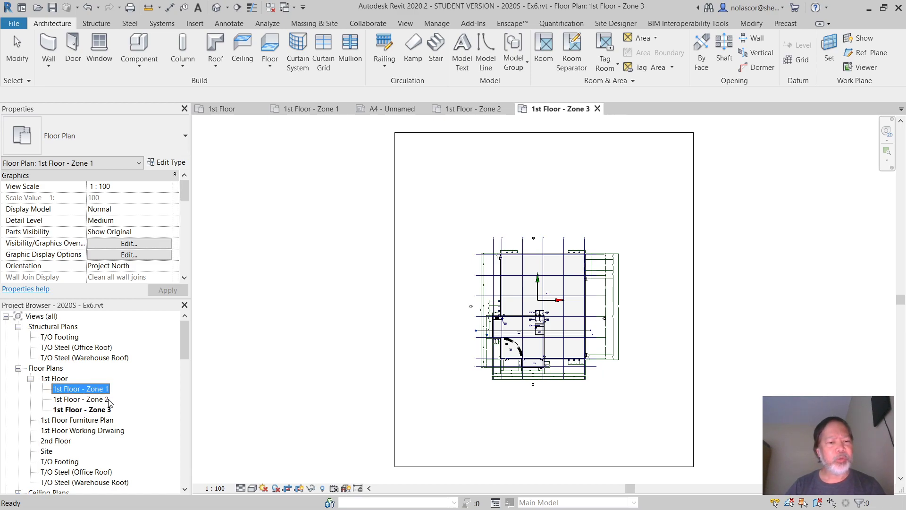
Open the 1st Floor - Zone 1 view and lower its crop region's upper edge to just above the building
{"action": "double_click", "coordinate": [105, 389]}
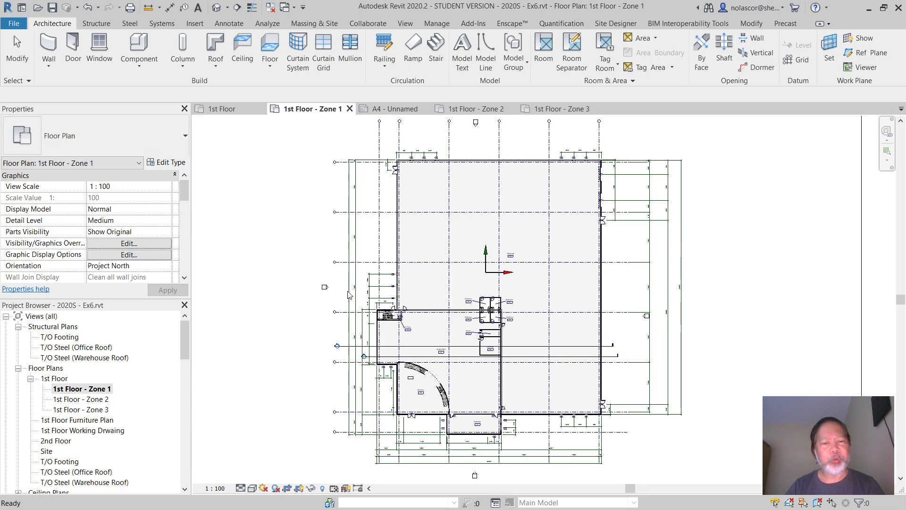
{"action": "scroll", "coordinate": [465, 357], "scroll_direction": "down", "scroll_amount": 5}
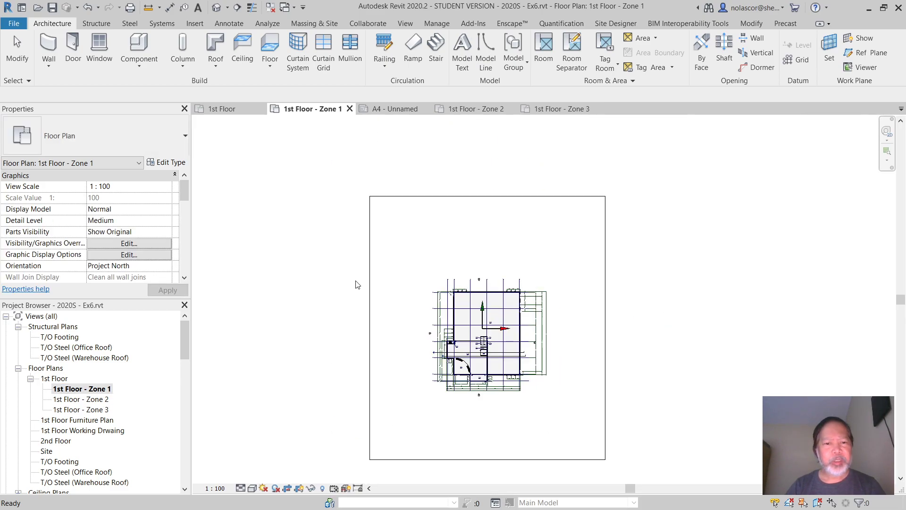
{"action": "left_click", "coordinate": [371, 280]}
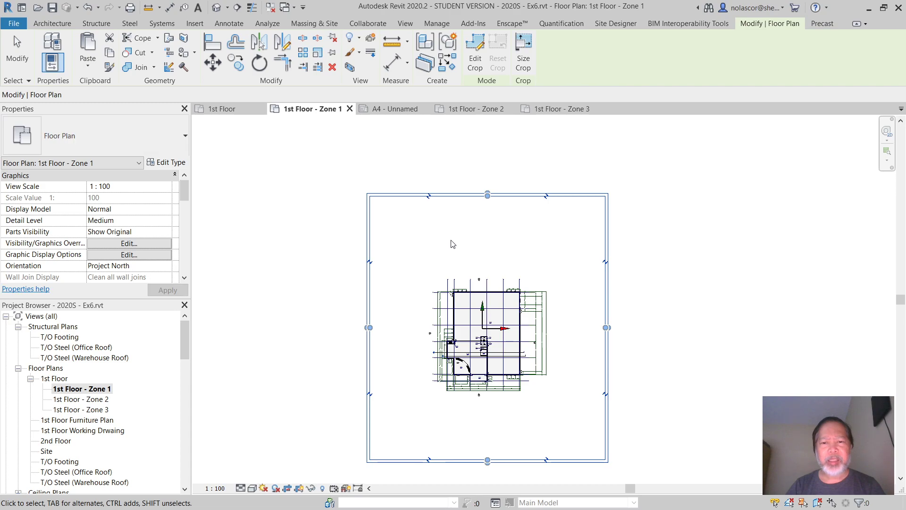
{"action": "scroll", "coordinate": [494, 188], "scroll_direction": "up", "scroll_amount": 6}
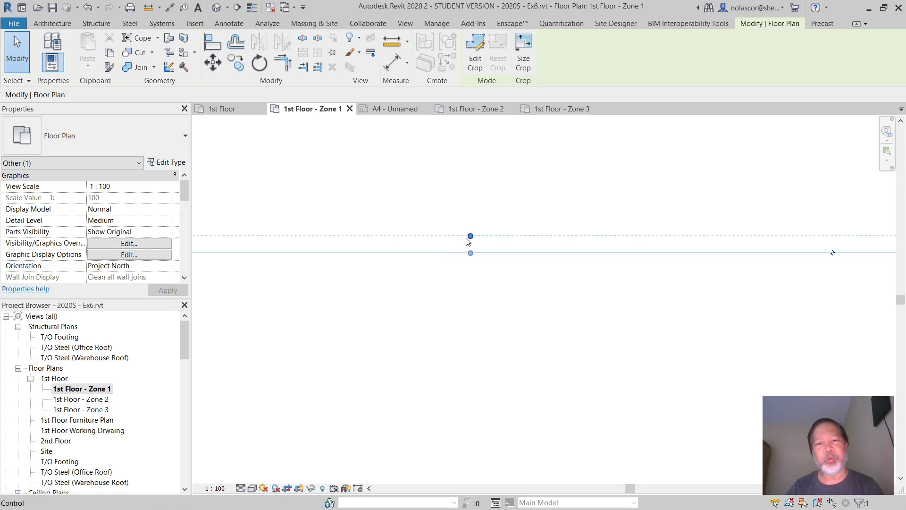
{"action": "mouse_move", "coordinate": [470, 236]}
{"action": "left_mouse_down"}
{"action": "mouse_move", "coordinate": [473, 179]}
{"action": "mouse_move", "coordinate": [471, 241]}
{"action": "left_mouse_up"}
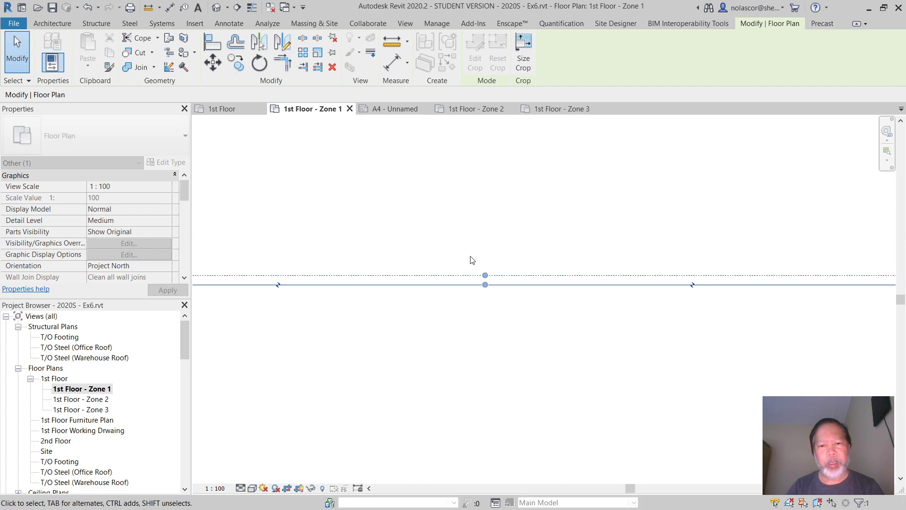
{"action": "scroll", "coordinate": [556, 333], "scroll_direction": "down", "scroll_amount": 5}
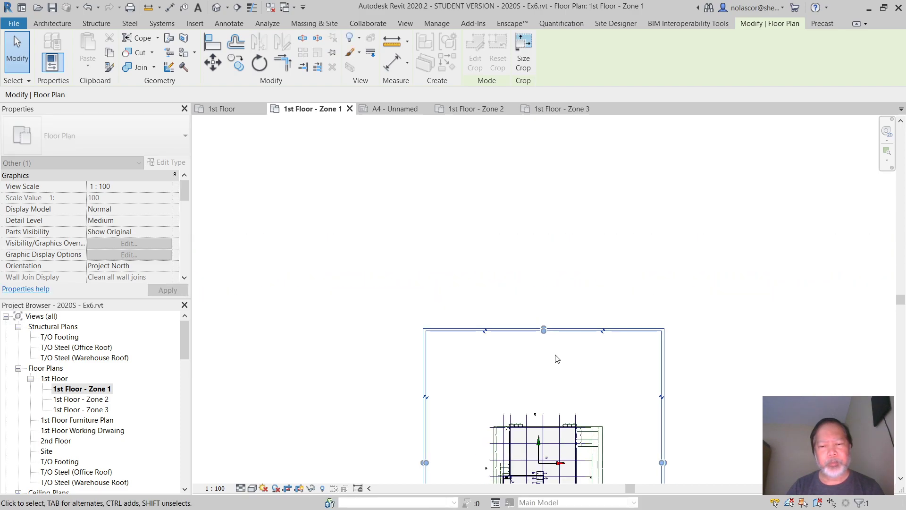
{"action": "left_click_drag", "start_coordinate": [546, 332], "coordinate": [542, 421]}
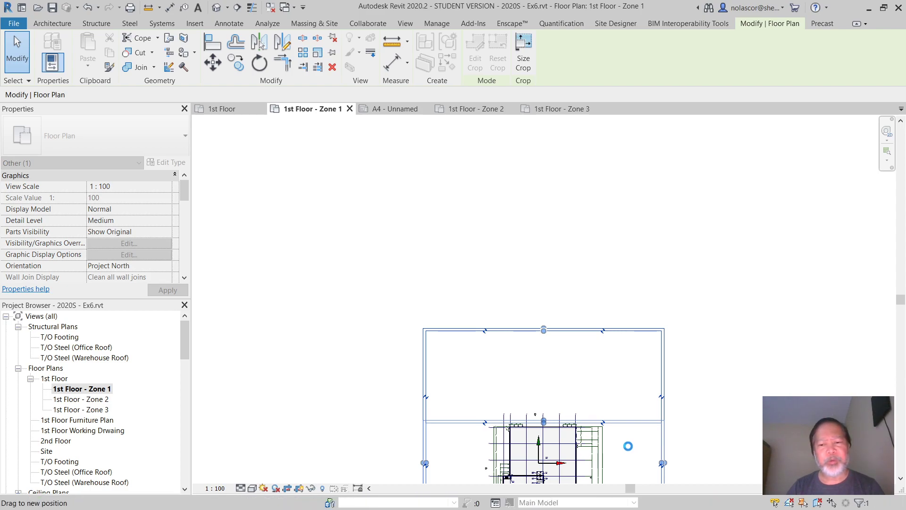
{"action": "scroll", "coordinate": [630, 450], "scroll_direction": "down", "scroll_amount": 1}
{"action": "middle_click_drag", "start_coordinate": [603, 366], "coordinate": [565, 220]}
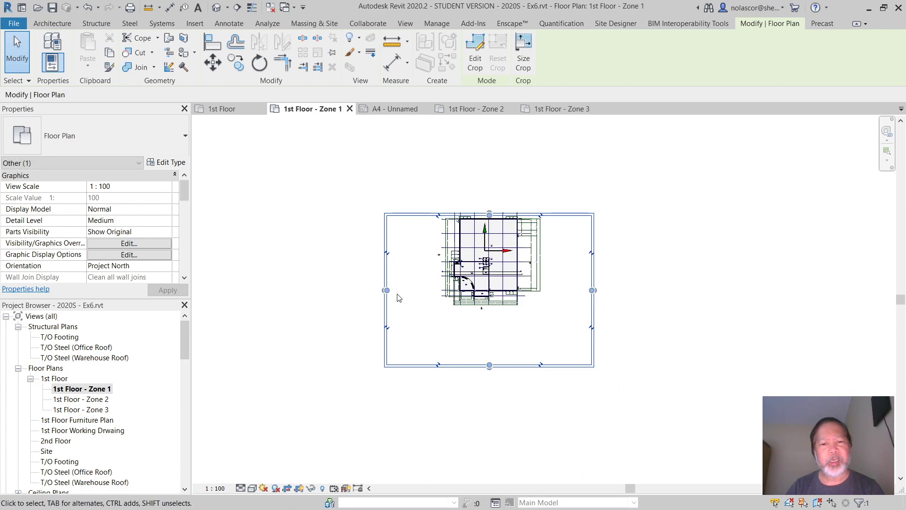
Pull in the crop region's left, lower and right edges so it frames only the upper half of the building
{"action": "left_click_drag", "start_coordinate": [387, 290], "coordinate": [456, 290]}
{"action": "left_click_drag", "start_coordinate": [482, 327], "coordinate": [489, 330]}
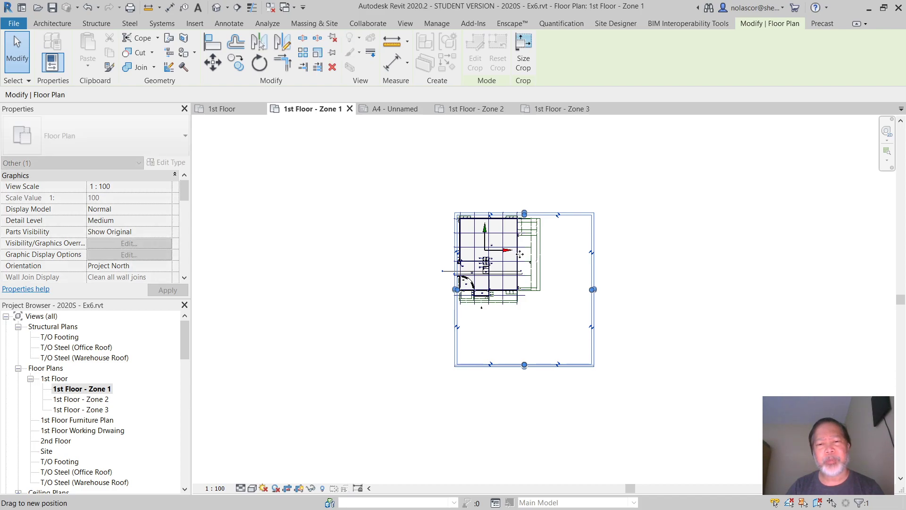
{"action": "left_click_drag", "start_coordinate": [520, 254], "coordinate": [519, 253]}
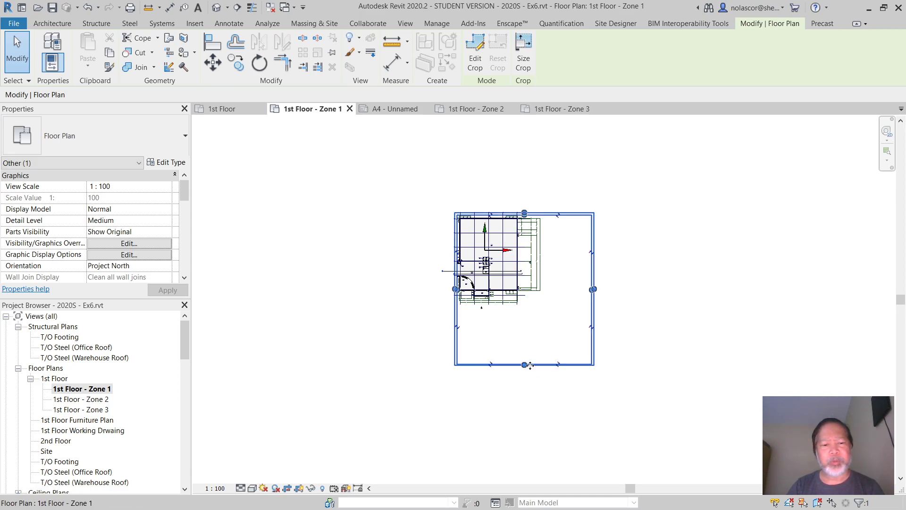
{"action": "left_click_drag", "start_coordinate": [525, 365], "coordinate": [525, 253]}
{"action": "left_click_drag", "start_coordinate": [581, 270], "coordinate": [590, 275]}
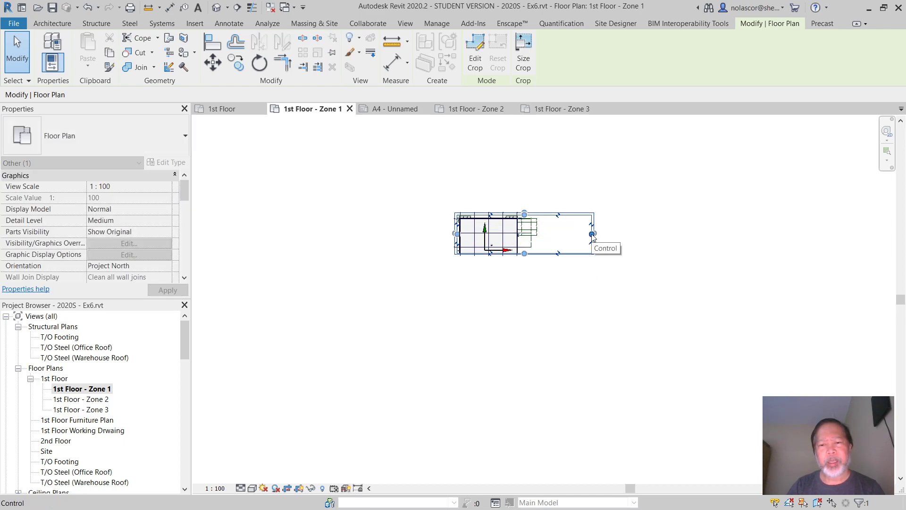
{"action": "left_click_drag", "start_coordinate": [593, 234], "coordinate": [522, 236]}
Tighten the Zone 1 crop region slightly at its upper and side edges around the exterior walls
{"action": "scroll", "coordinate": [501, 213], "scroll_direction": "up", "scroll_amount": 5}
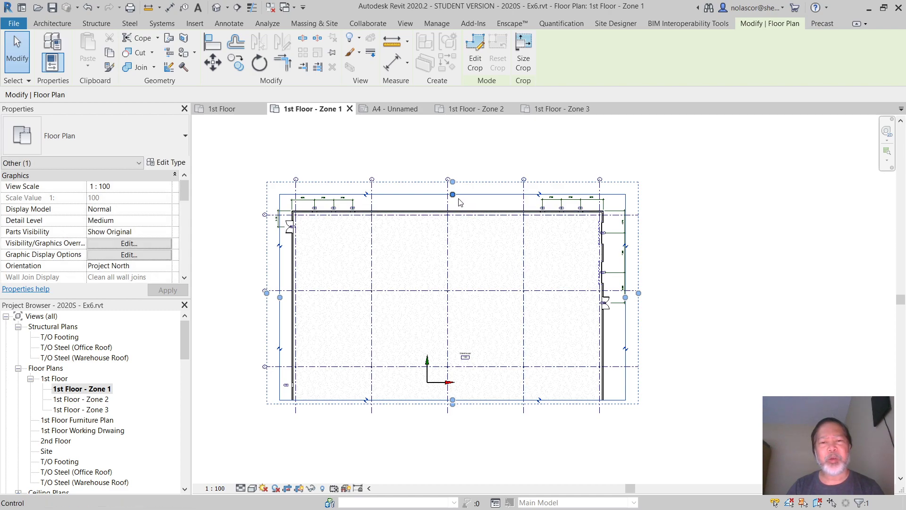
{"action": "left_click_drag", "start_coordinate": [453, 195], "coordinate": [454, 202]}
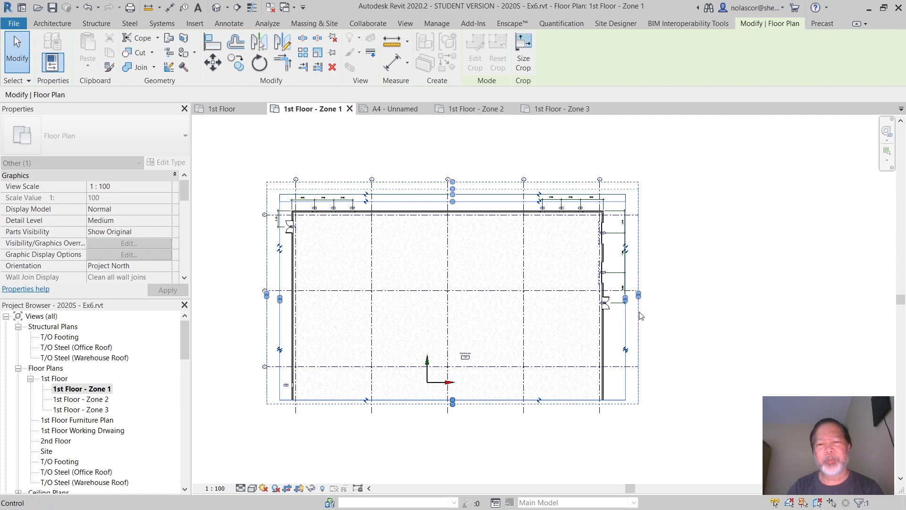
{"action": "left_click_drag", "start_coordinate": [625, 301], "coordinate": [319, 301]}
{"action": "key", "text": "Escape"}
Renumber the A4 - Unnamed sheet as A1 and name it 1st Floor Zone 1
{"action": "left_click_drag", "start_coordinate": [188, 335], "coordinate": [178, 384]}
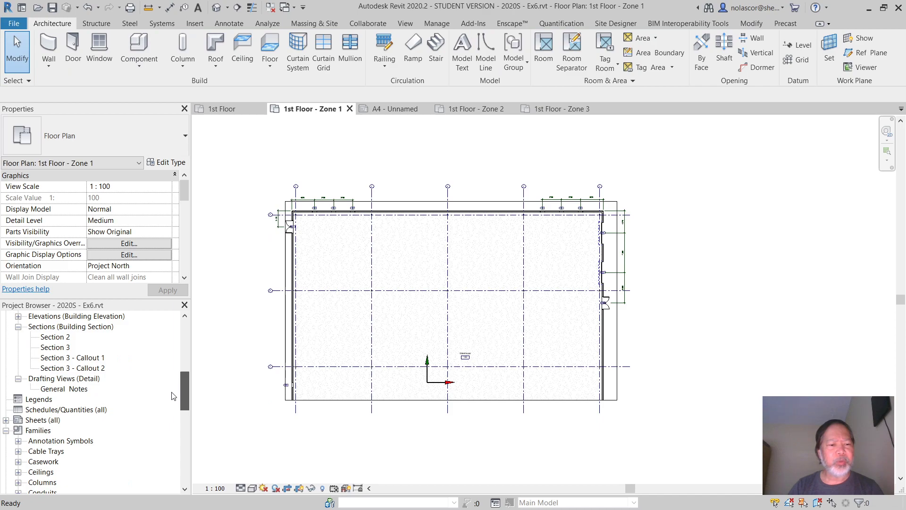
{"action": "left_click", "coordinate": [6, 420]}
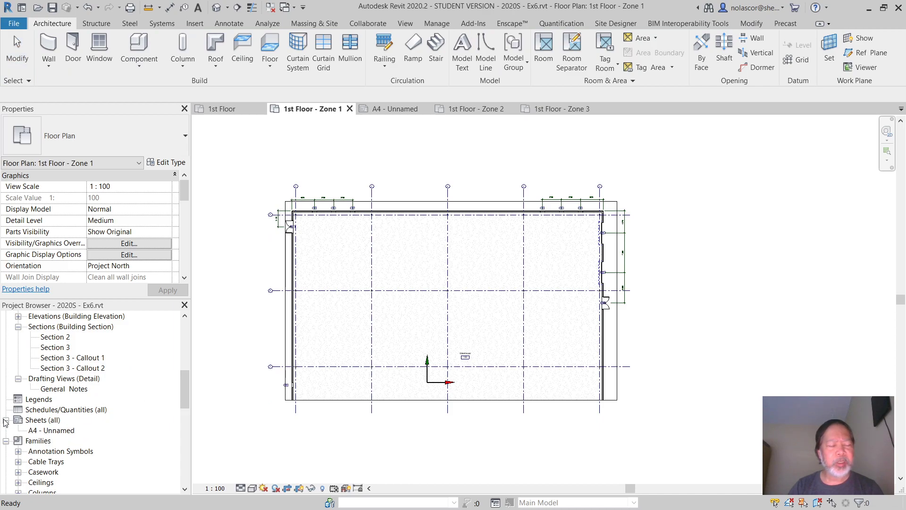
{"action": "left_click", "coordinate": [54, 431]}
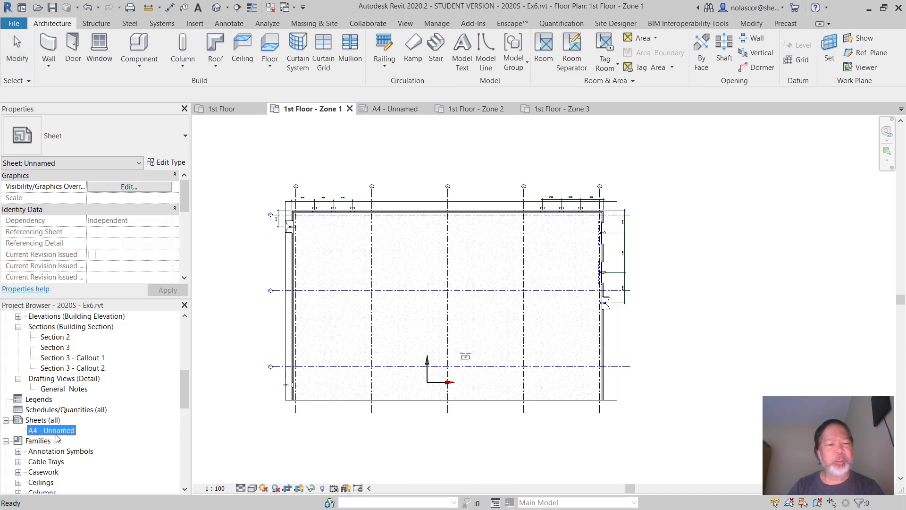
{"action": "right_click", "coordinate": [58, 439]}
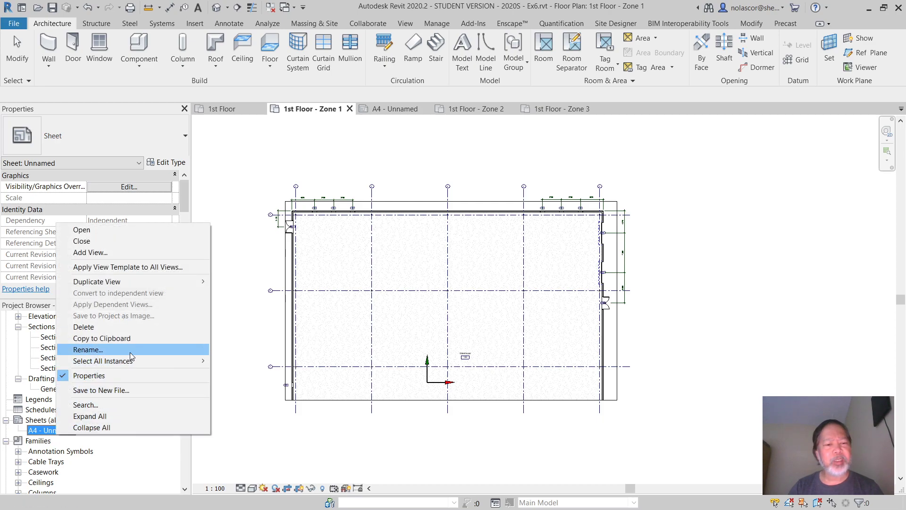
{"action": "left_click", "coordinate": [88, 350]}
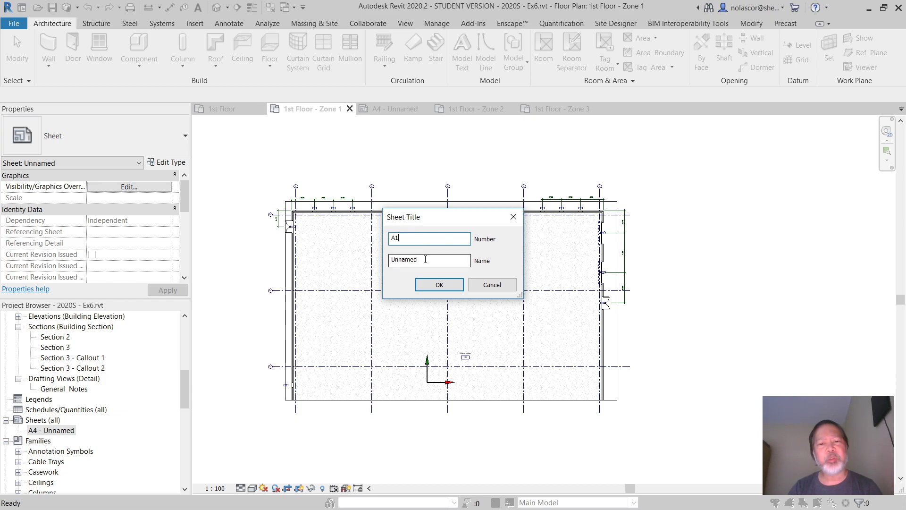
{"action": "left_click_drag", "start_coordinate": [429, 260], "coordinate": [345, 256]}
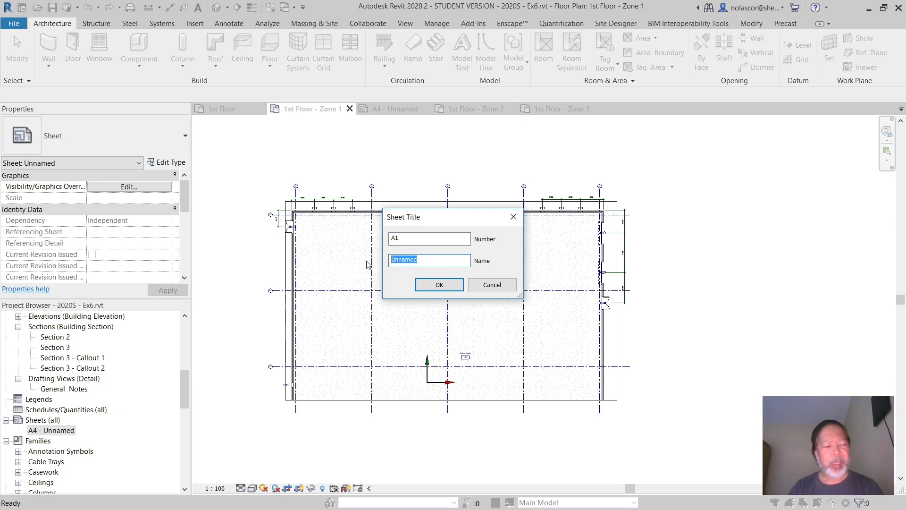
{"action": "type", "text": "1st Floor Zone 1"}
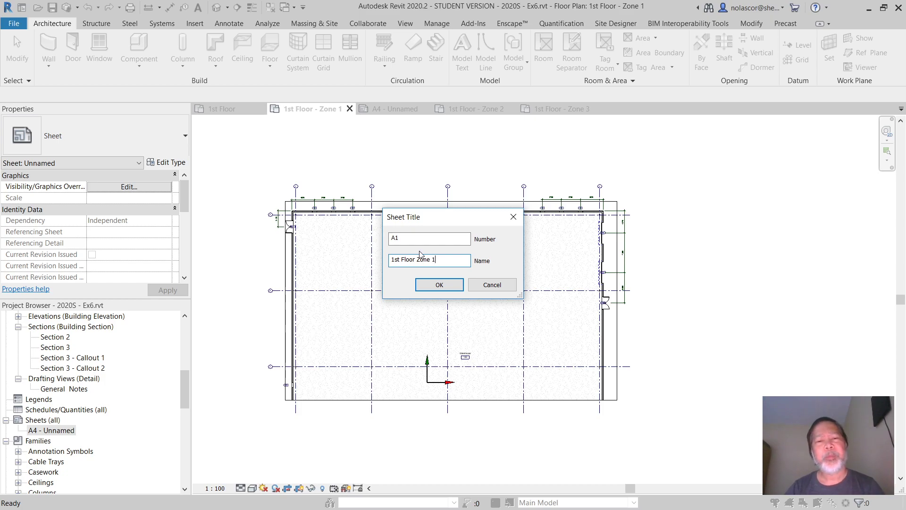
{"action": "left_click", "coordinate": [439, 285]}
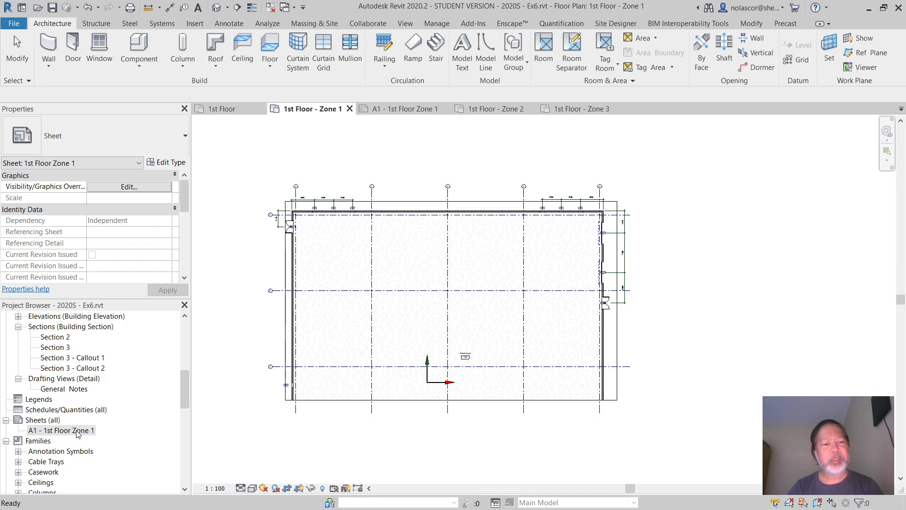
Open sheet A1 - 1st Floor Zone 1 and place the 1st Floor - Zone 1 view inside its border
{"action": "mouse_move", "coordinate": [186, 395]}
{"action": "left_mouse_down"}
{"action": "mouse_move", "coordinate": [192, 341]}
{"action": "mouse_move", "coordinate": [179, 401]}
{"action": "left_mouse_up"}
{"action": "double_click", "coordinate": [82, 390]}
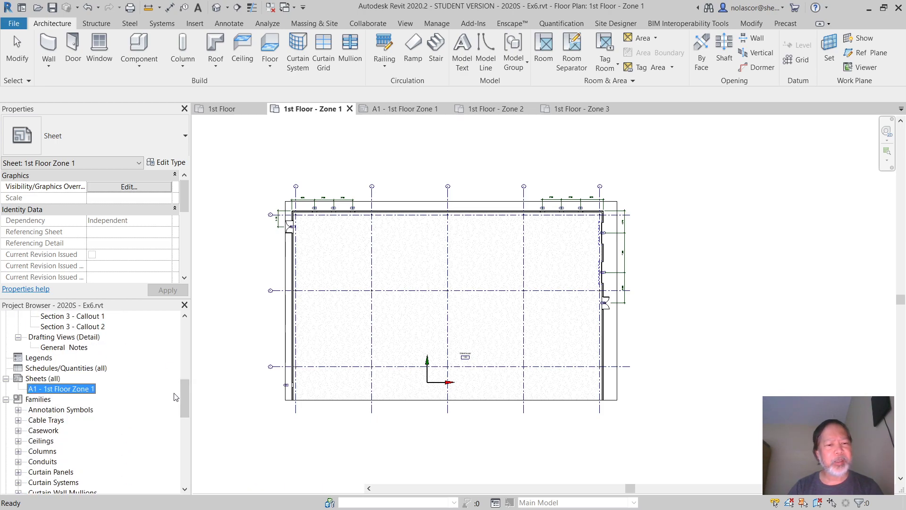
{"action": "left_click_drag", "start_coordinate": [181, 356], "coordinate": [171, 337]}
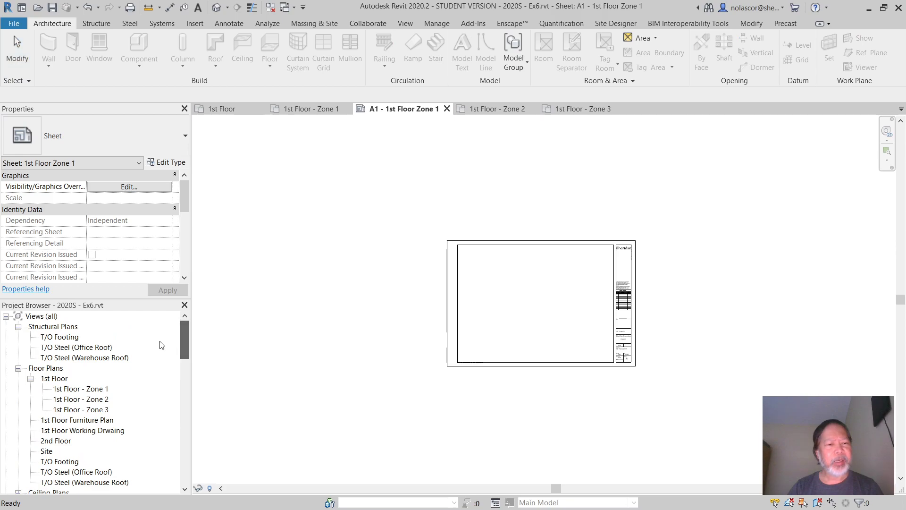
{"action": "left_click", "coordinate": [104, 389]}
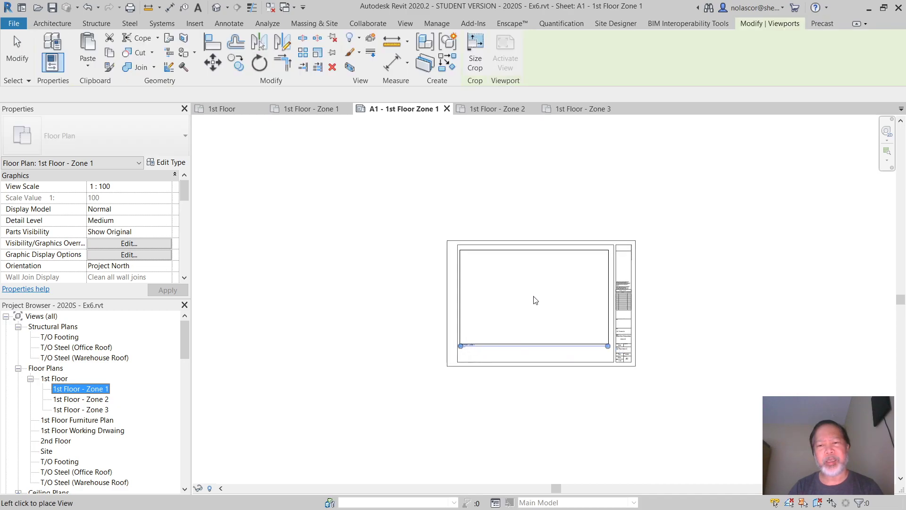
{"action": "left_click", "coordinate": [535, 301]}
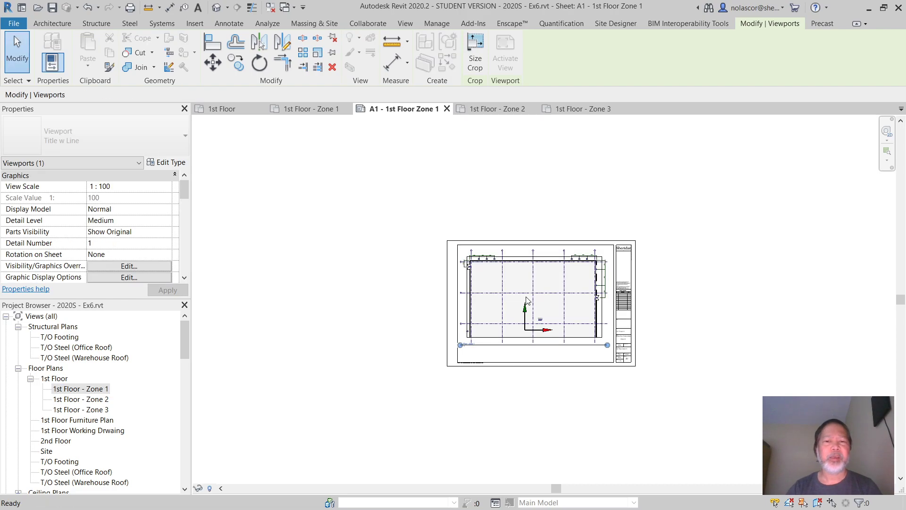
Shorten the Zone 1 viewport's title line on the sheet to slightly longer than the view name
{"action": "scroll", "coordinate": [552, 321], "scroll_direction": "up", "scroll_amount": 2}
{"action": "scroll", "coordinate": [558, 332], "scroll_direction": "up", "scroll_amount": 2}
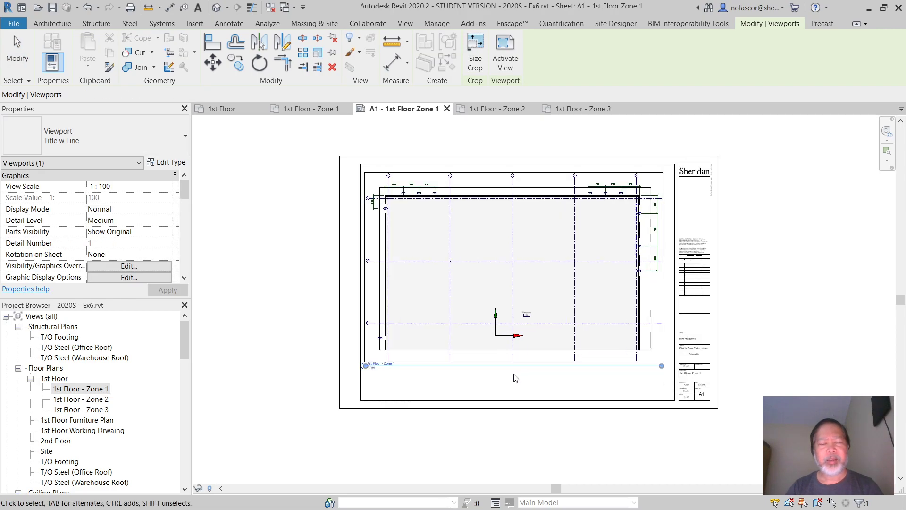
{"action": "scroll", "coordinate": [439, 389], "scroll_direction": "up", "scroll_amount": 2}
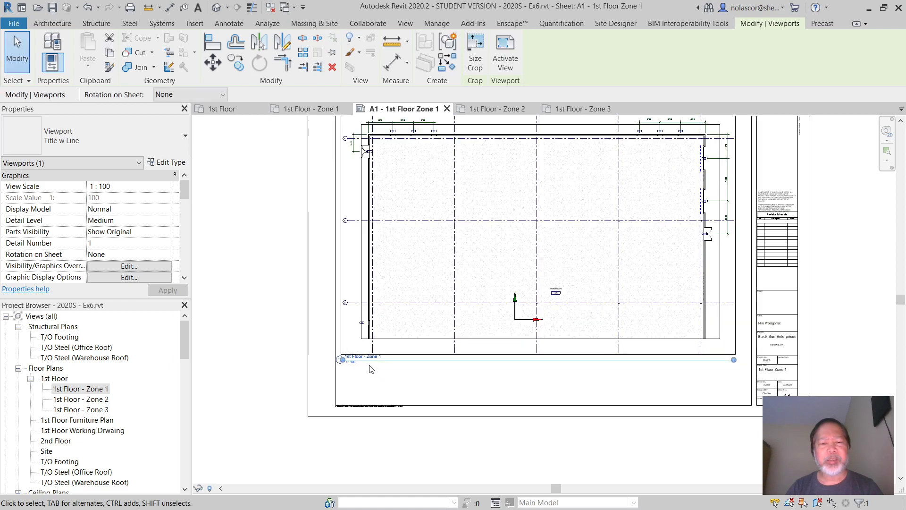
{"action": "scroll", "coordinate": [363, 374], "scroll_direction": "up", "scroll_amount": 1}
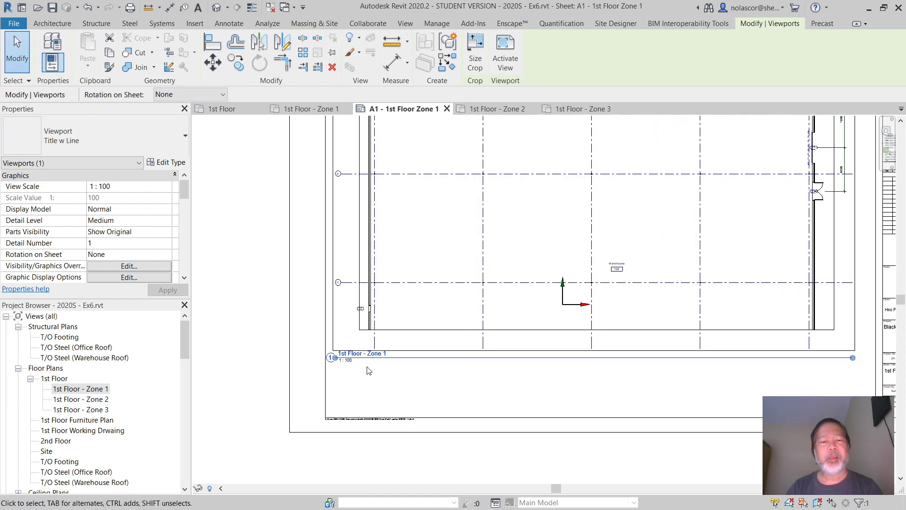
{"action": "scroll", "coordinate": [442, 383], "scroll_direction": "down", "scroll_amount": 2}
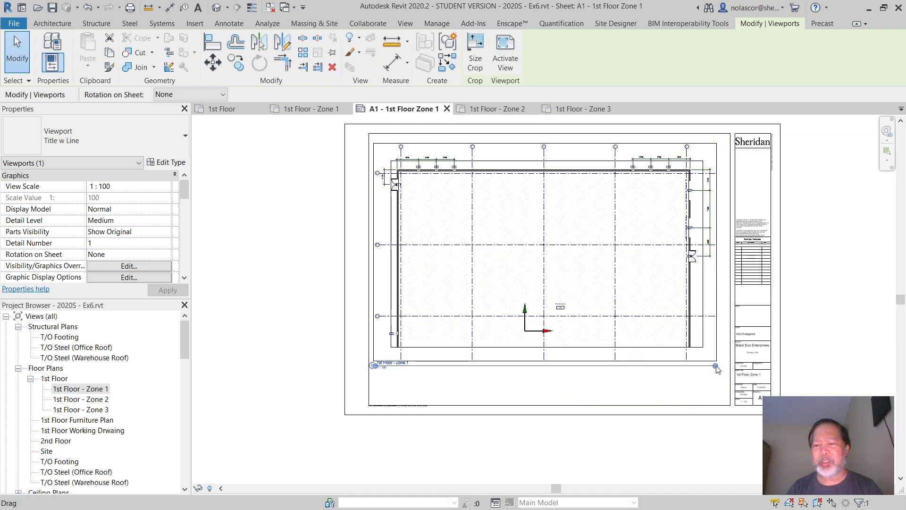
{"action": "left_click_drag", "start_coordinate": [717, 369], "coordinate": [540, 370]}
{"action": "mouse_move", "coordinate": [427, 362]}
{"action": "left_mouse_down"}
{"action": "mouse_move", "coordinate": [414, 367]}
{"action": "mouse_move", "coordinate": [424, 366]}
{"action": "left_mouse_up"}
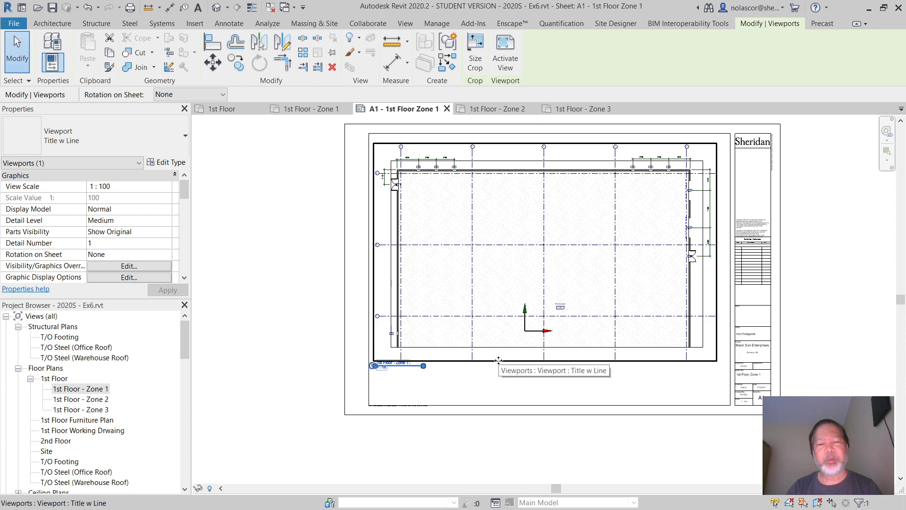
Move the Zone 1 viewport down within the sheet border and nudge it in small increments to fine-tune its position
{"action": "left_click_drag", "start_coordinate": [504, 320], "coordinate": [510, 324]}
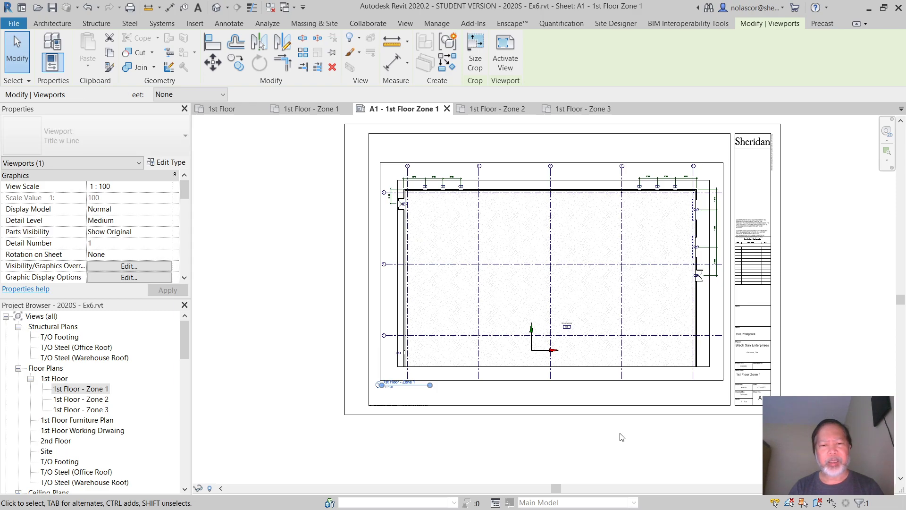
{"action": "key", "text": "Left"}
{"action": "key", "text": "Left"}
{"action": "key", "text": "Up"}
{"action": "key", "text": "Up"}
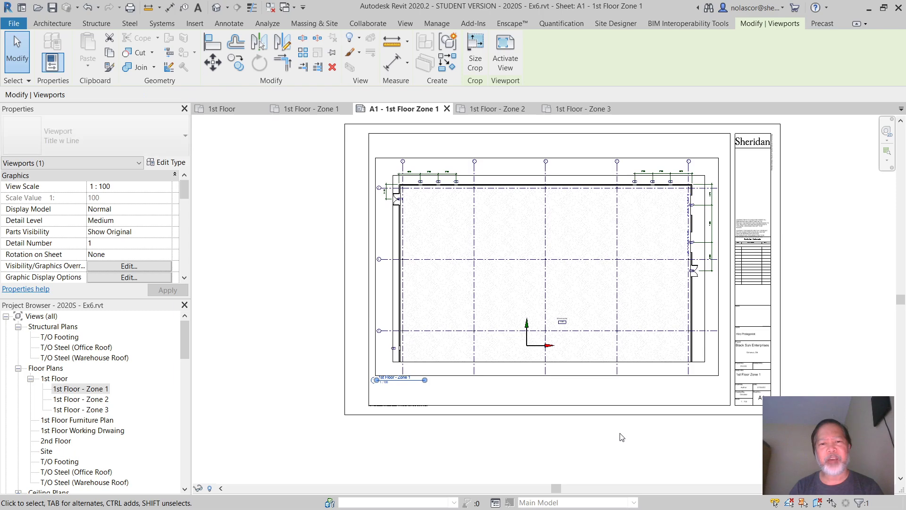
{"action": "key", "text": "Right"}
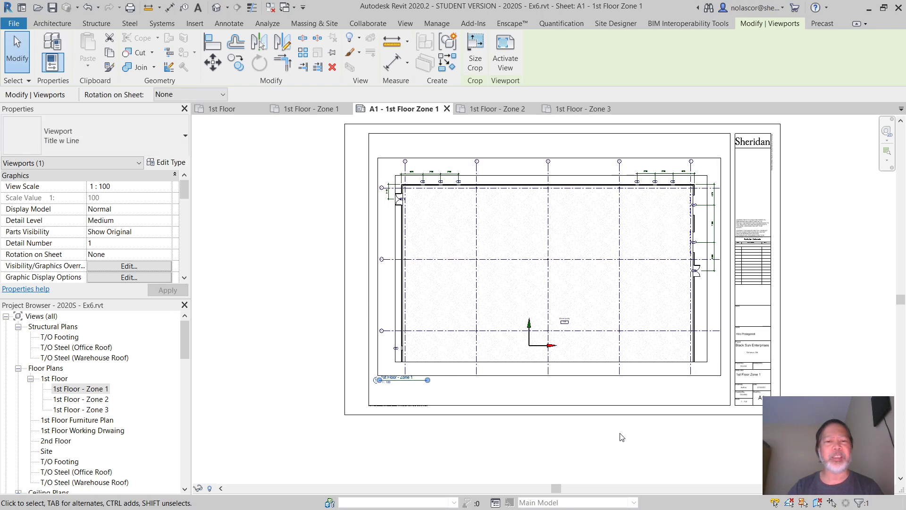
{"action": "left_click", "coordinate": [314, 372]}
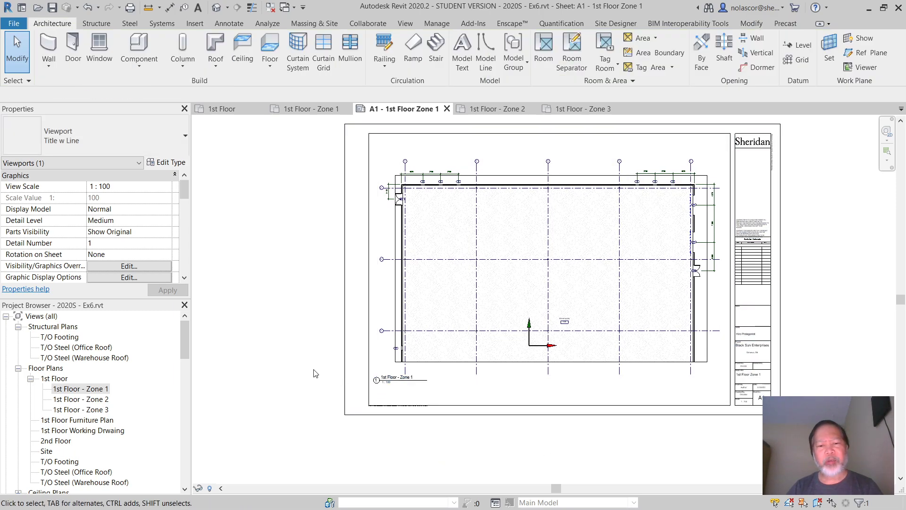
Move the Zone 1 view title slightly inward and down so it sits clear below the viewport's lower-left corner
{"action": "left_click", "coordinate": [401, 378]}
{"action": "left_click_drag", "start_coordinate": [401, 378], "coordinate": [435, 399]}
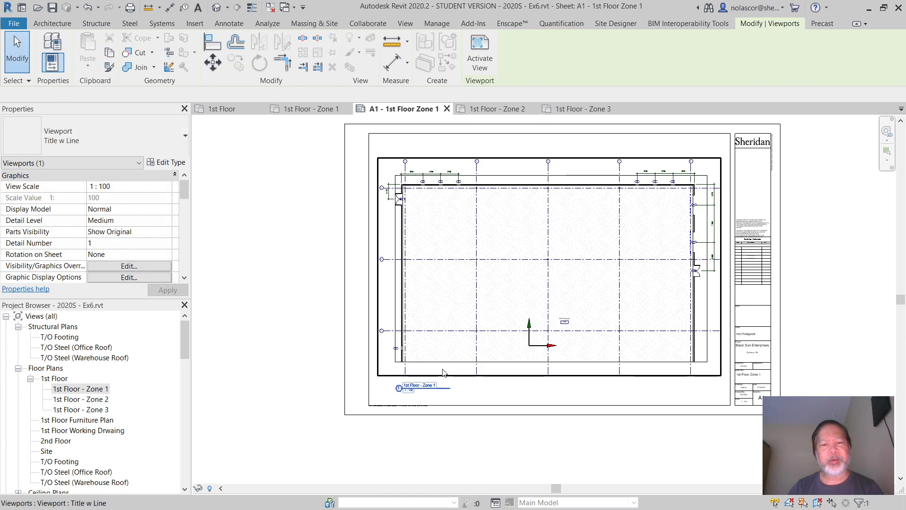
Nudge the Zone 1 viewport one increment each down, left, up and right
{"action": "left_click", "coordinate": [443, 374]}
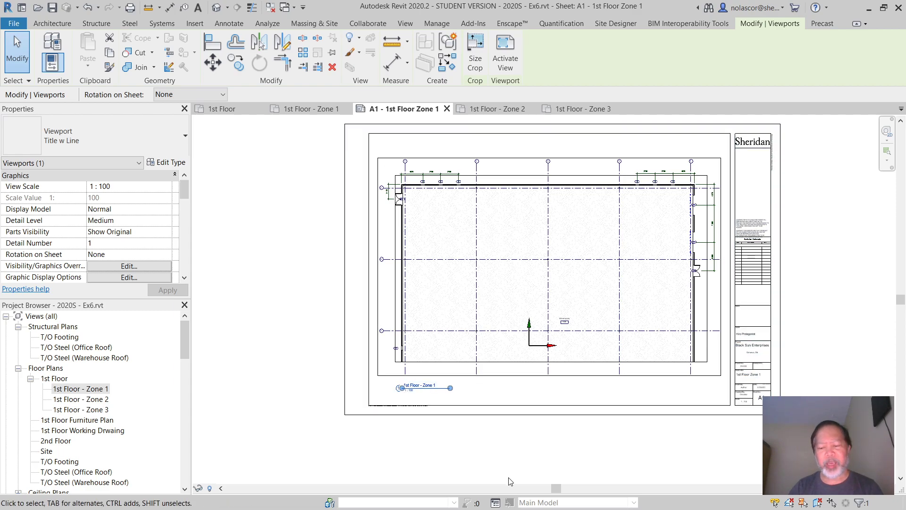
{"action": "key", "text": "Down"}
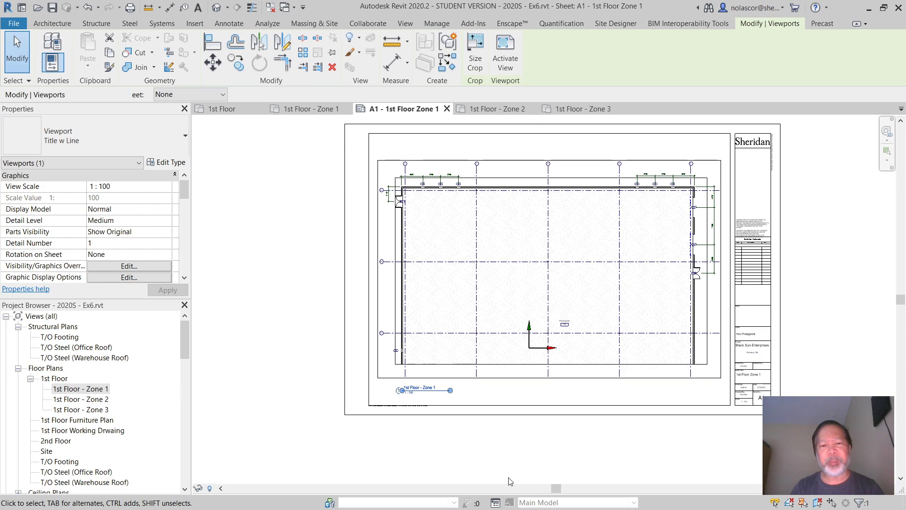
{"action": "key", "text": "Left"}
{"action": "key", "text": "Up"}
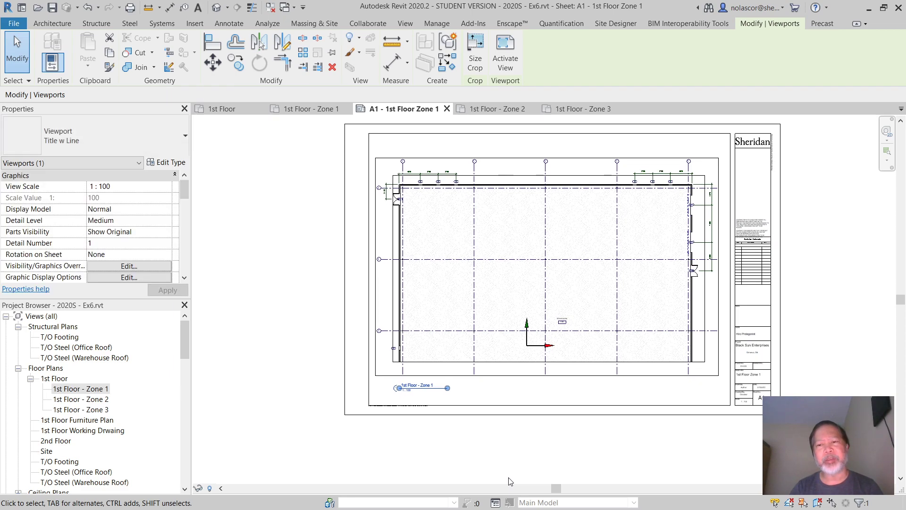
{"action": "key", "text": "Right"}
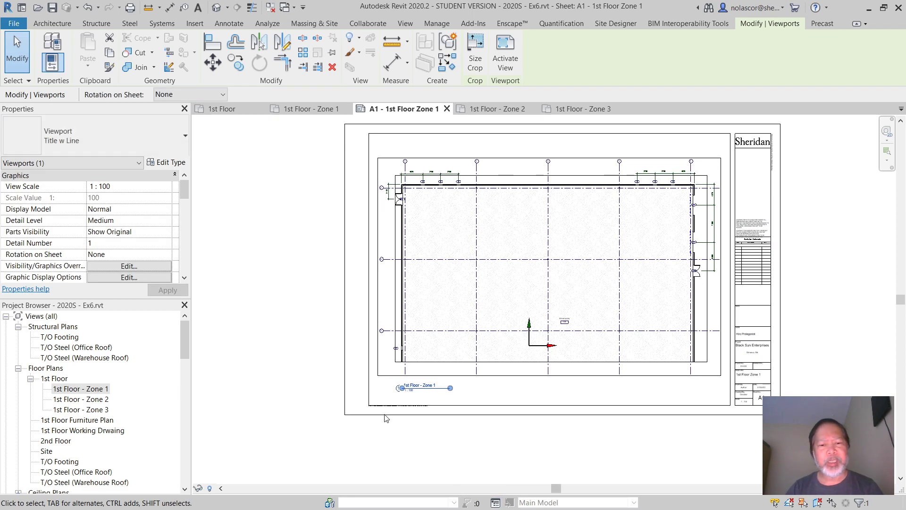
{"action": "left_click", "coordinate": [313, 388]}
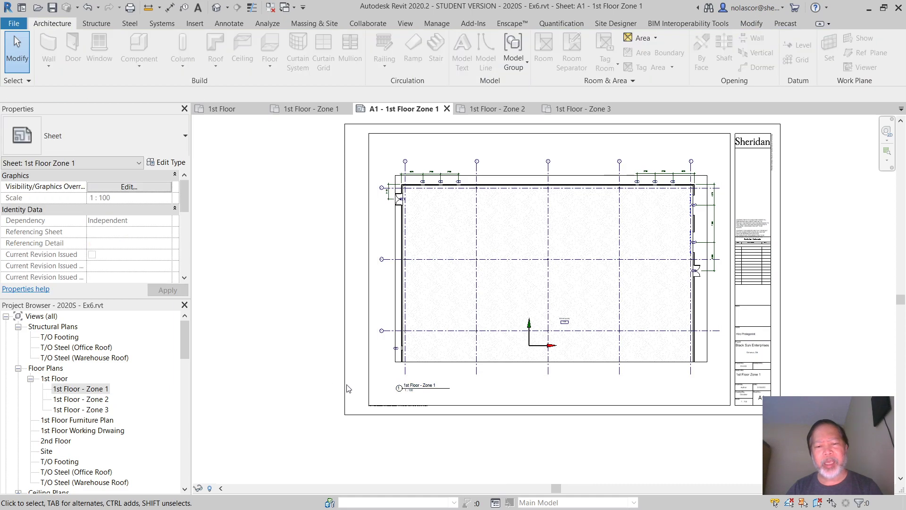
Move only the Zone 1 view title across beneath the plan, and return it below the viewport's lower-left corner
{"action": "left_click", "coordinate": [434, 390]}
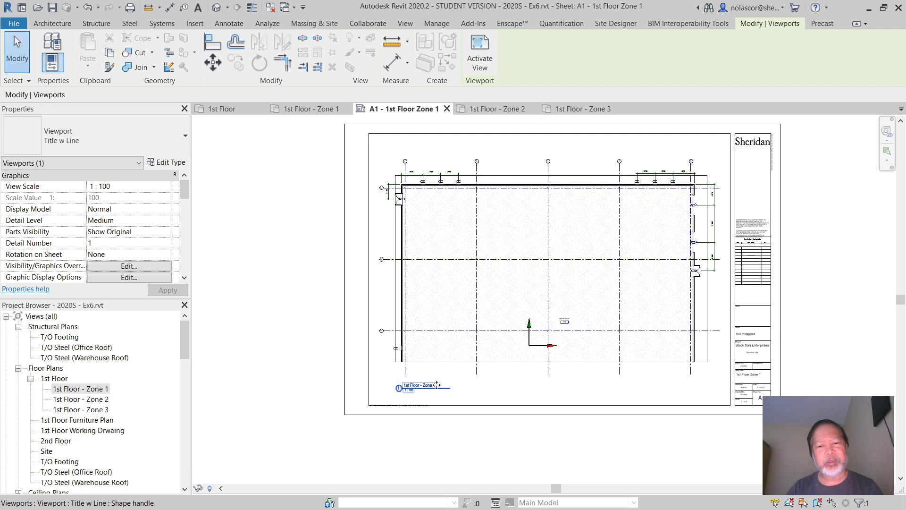
{"action": "left_click_drag", "start_coordinate": [441, 375], "coordinate": [580, 395]}
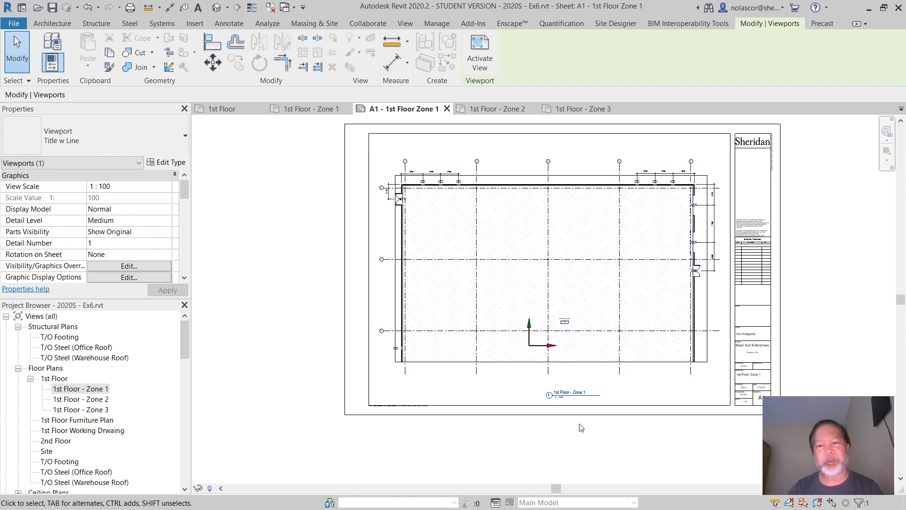
{"action": "left_click_drag", "start_coordinate": [575, 396], "coordinate": [427, 390]}
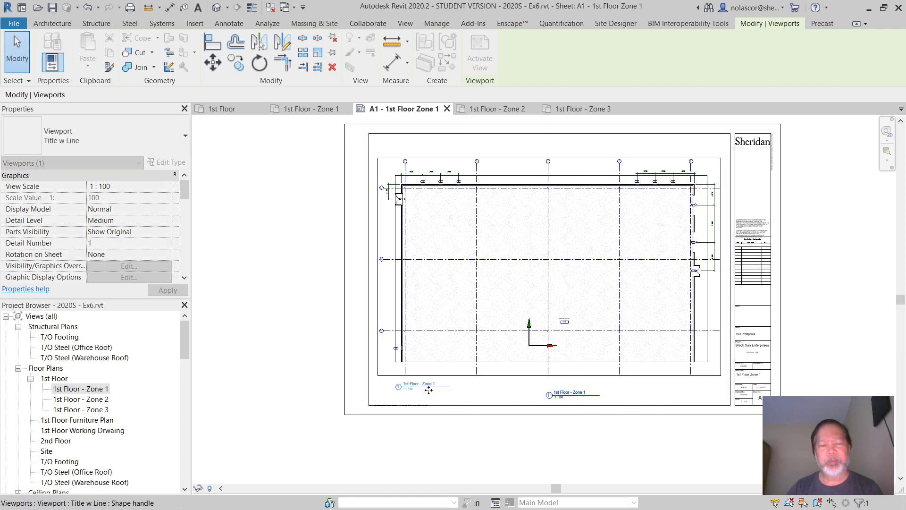
{"action": "left_click", "coordinate": [491, 375]}
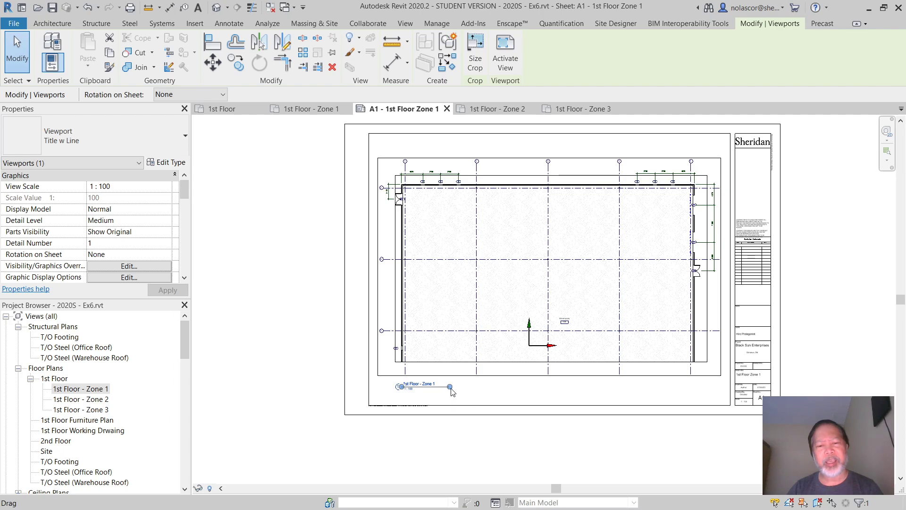
{"action": "left_click", "coordinate": [478, 396]}
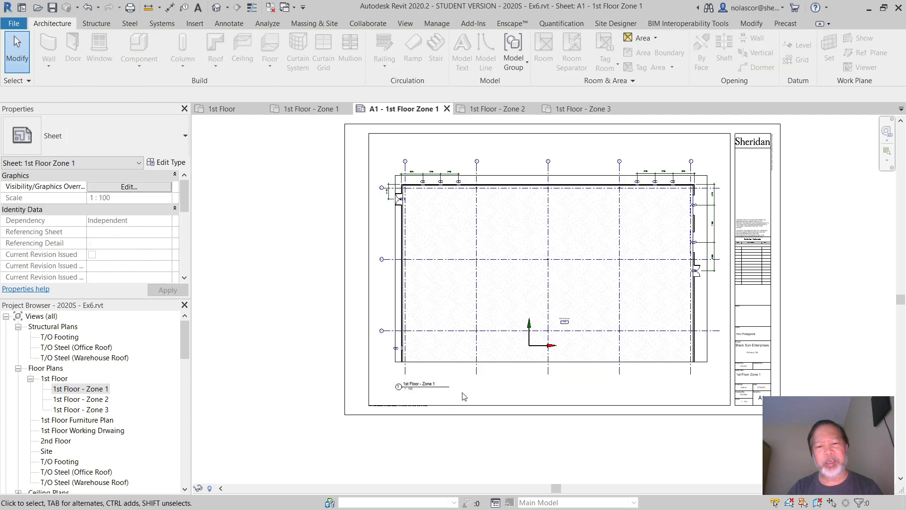
{"action": "left_click", "coordinate": [441, 390]}
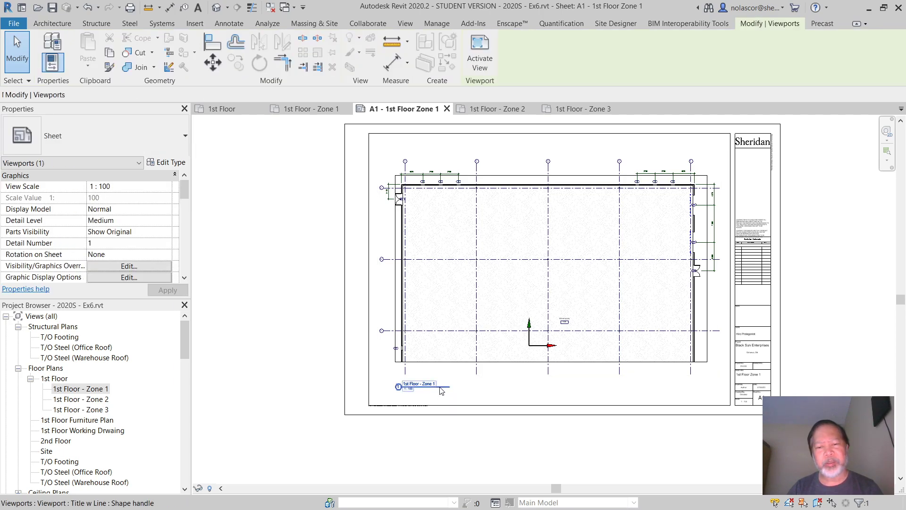
{"action": "left_click_drag", "start_coordinate": [442, 390], "coordinate": [441, 415]}
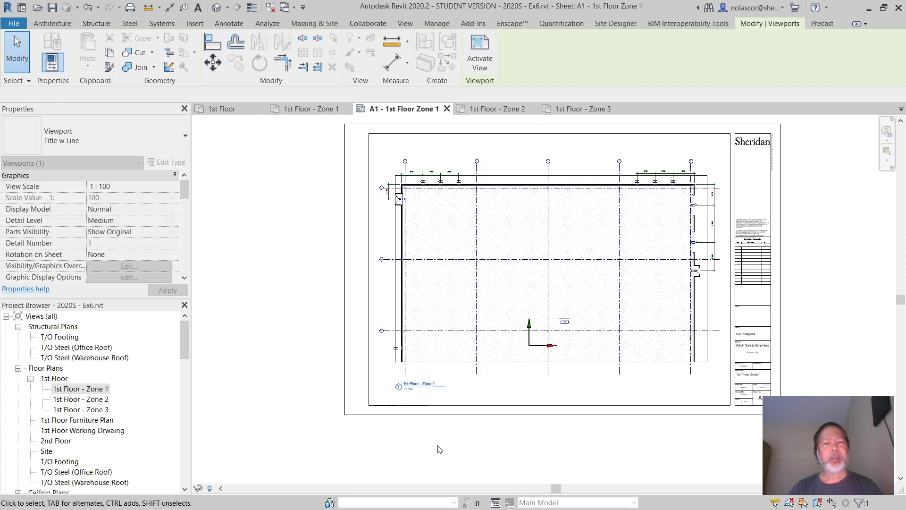
{"action": "left_click", "coordinate": [411, 440]}
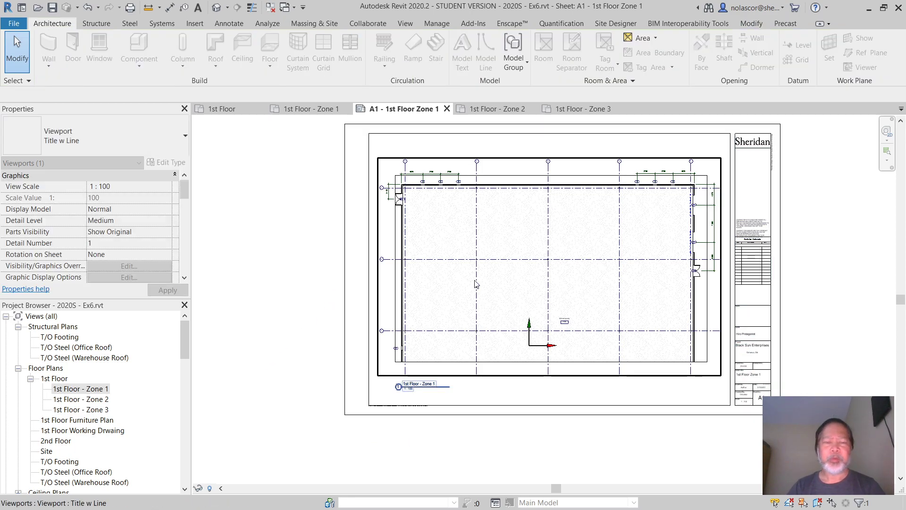
Examine the sheet title, sheet number and scale in the title block of sheet A1
{"action": "scroll", "coordinate": [751, 416], "scroll_direction": "up", "scroll_amount": 4}
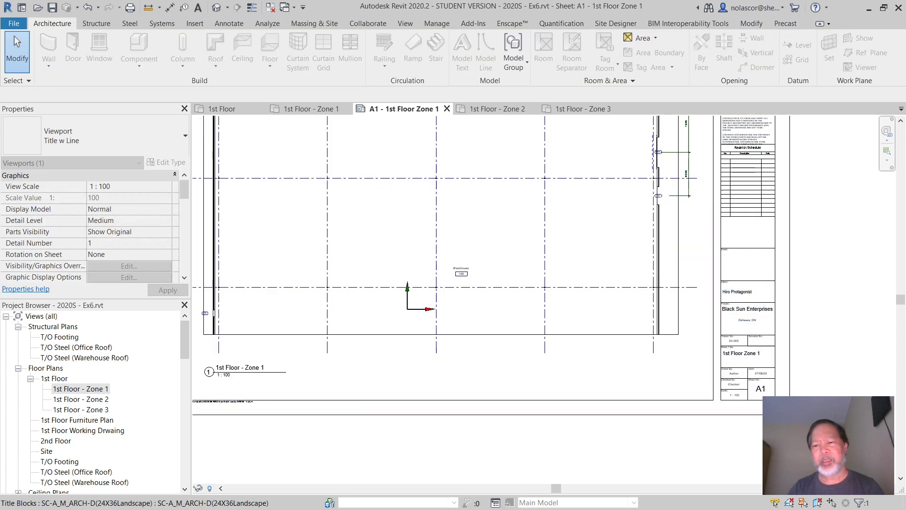
{"action": "scroll", "coordinate": [764, 383], "scroll_direction": "up", "scroll_amount": 2}
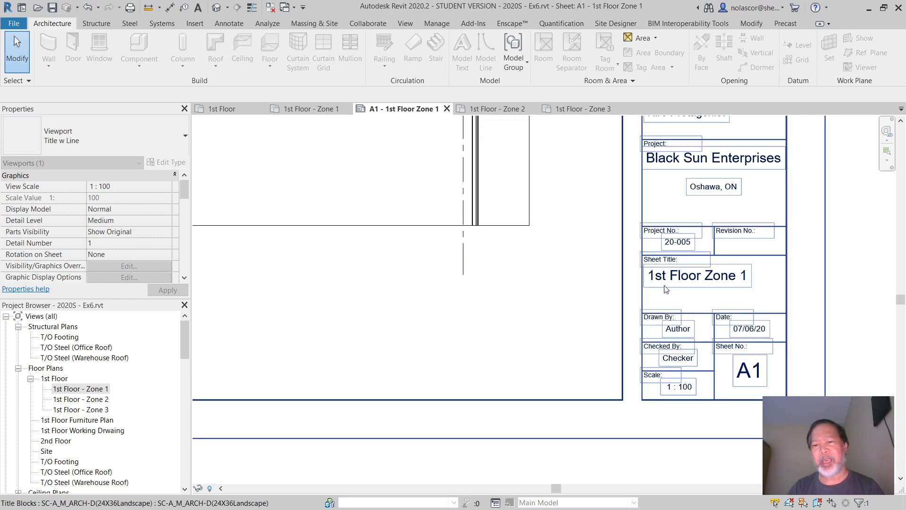
{"action": "key", "text": "Escape"}
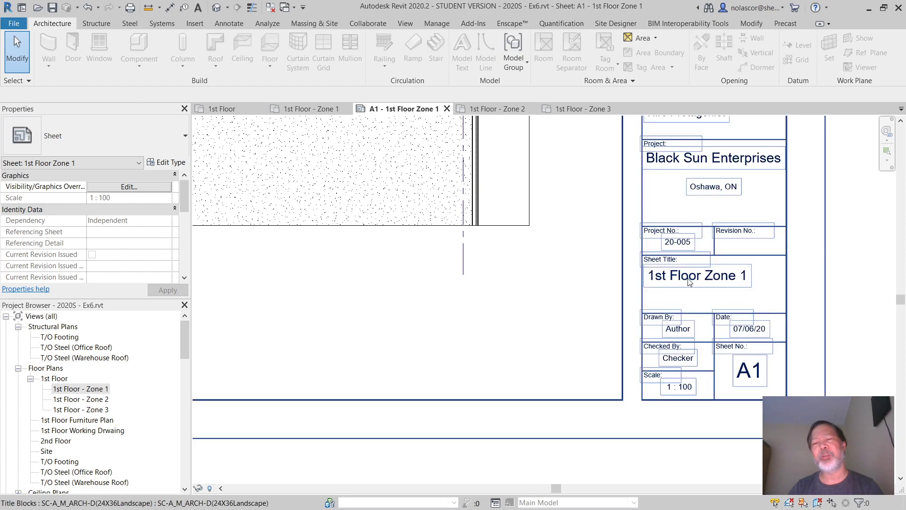
{"action": "scroll", "coordinate": [428, 338], "scroll_direction": "down", "scroll_amount": 5}
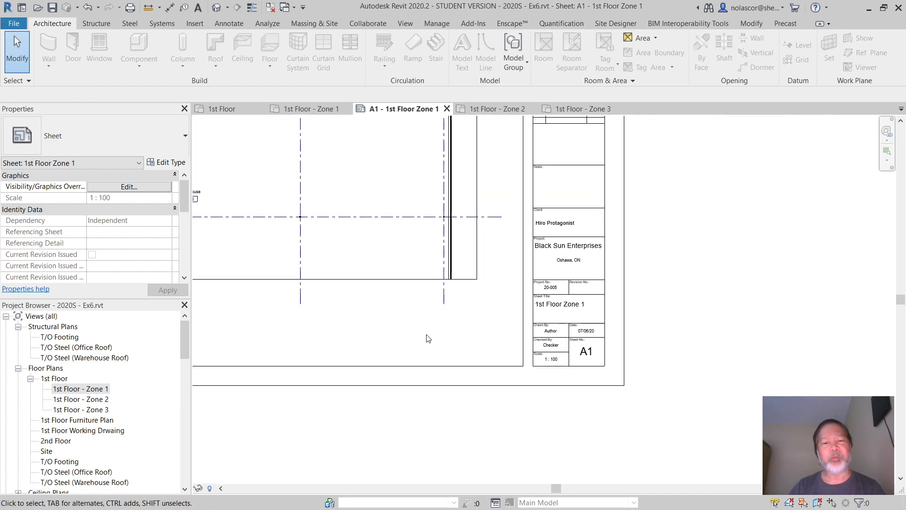
{"action": "scroll", "coordinate": [312, 331], "scroll_direction": "down", "scroll_amount": 1}
{"action": "middle_click_drag", "start_coordinate": [311, 331], "coordinate": [512, 370]}
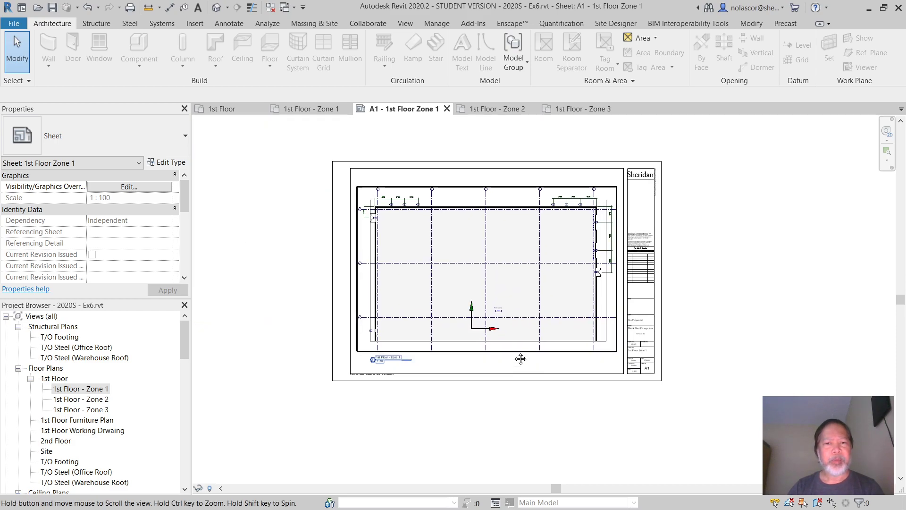
Create a new sheet with the SC-A_M_ARCH-D(24X36Landscape) titleblock
{"action": "left_click_drag", "start_coordinate": [183, 338], "coordinate": [187, 409]}
{"action": "right_click", "coordinate": [45, 350]}
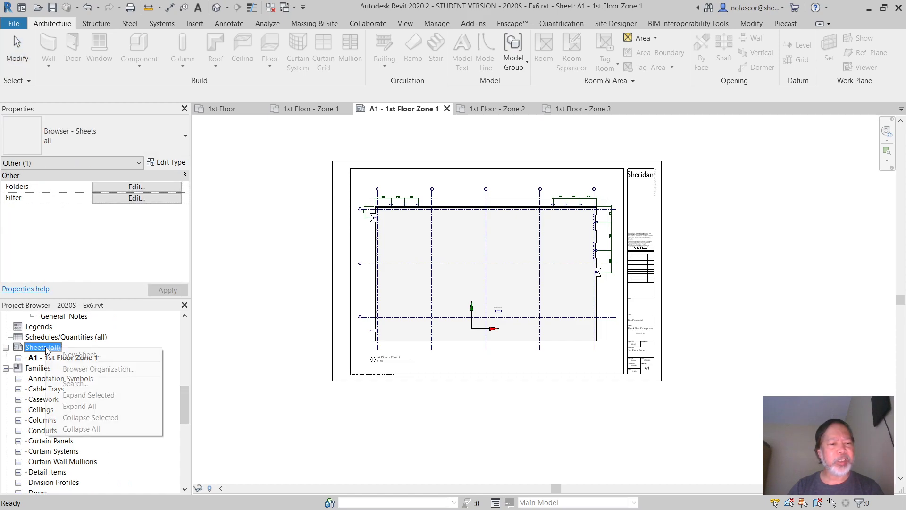
{"action": "left_click", "coordinate": [71, 357]}
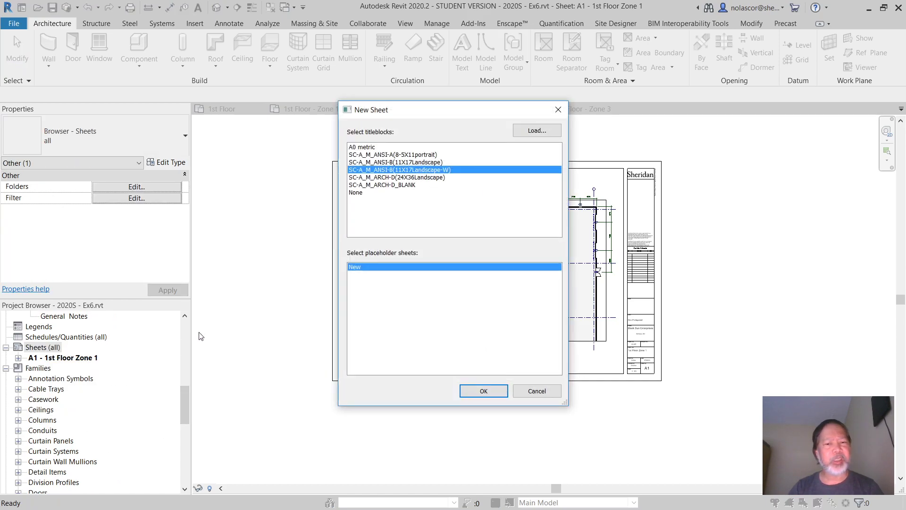
{"action": "left_click", "coordinate": [417, 178]}
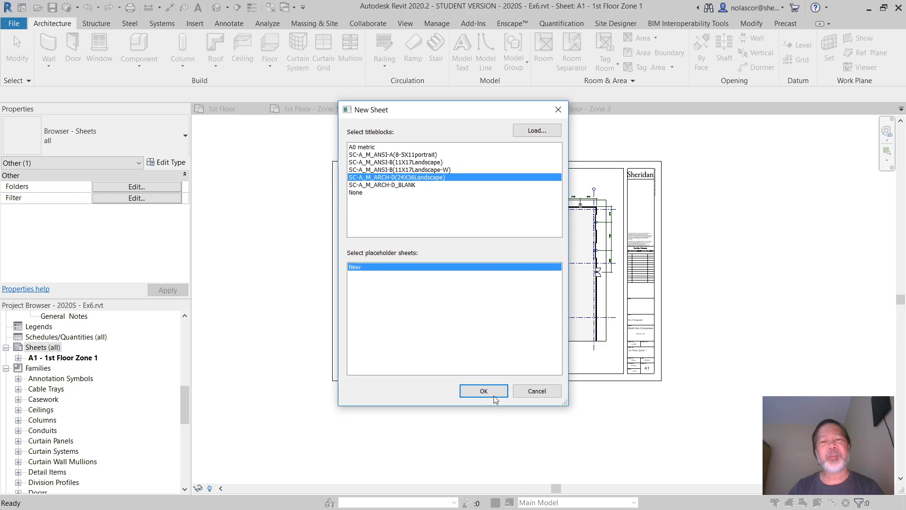
{"action": "left_click", "coordinate": [485, 390]}
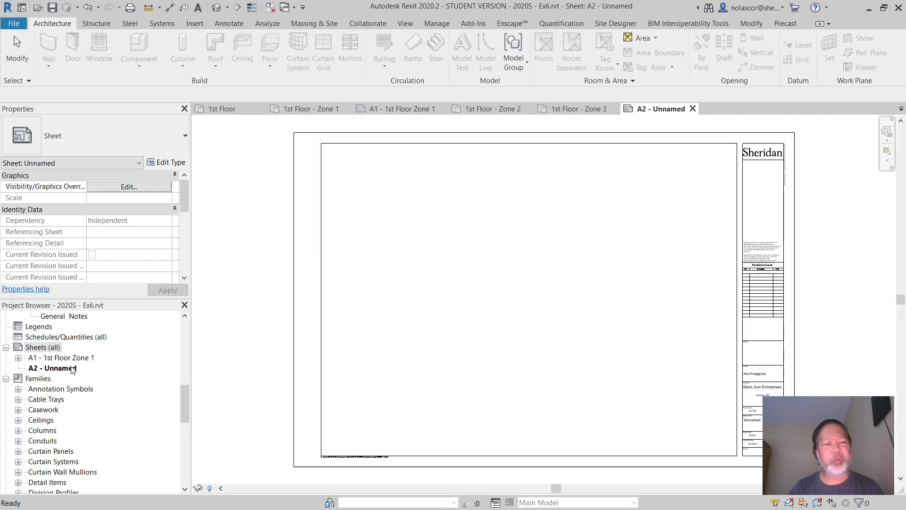
Rename the new A2 sheet as 1st Floor Zone 2, keeping its number
{"action": "right_click", "coordinate": [68, 370]}
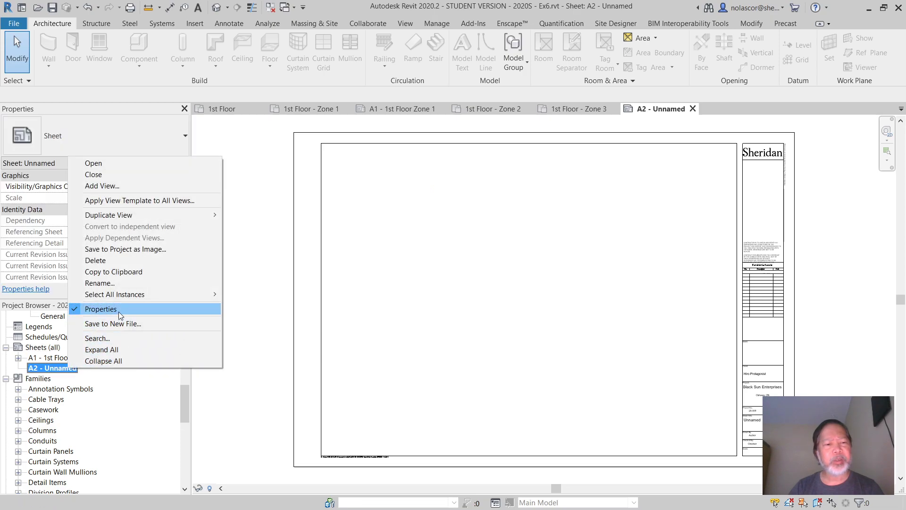
{"action": "left_click", "coordinate": [134, 281]}
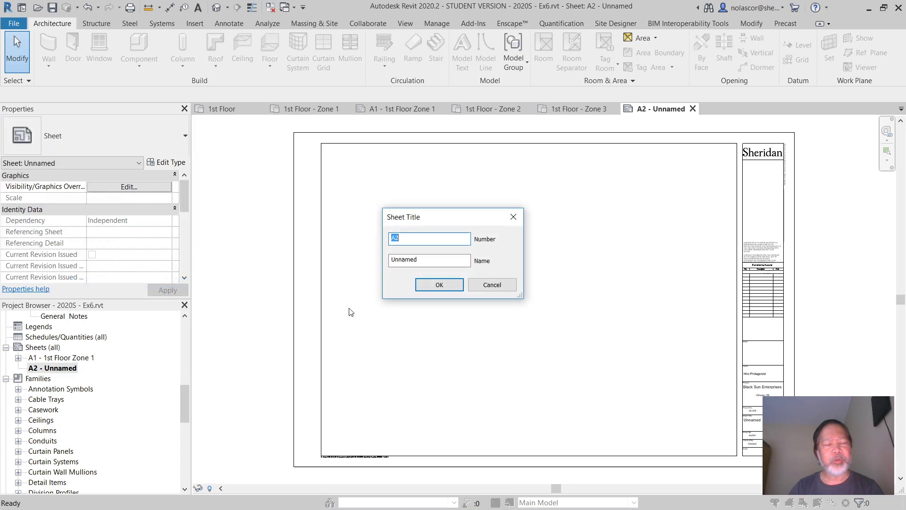
{"action": "left_click_drag", "start_coordinate": [441, 259], "coordinate": [374, 256]}
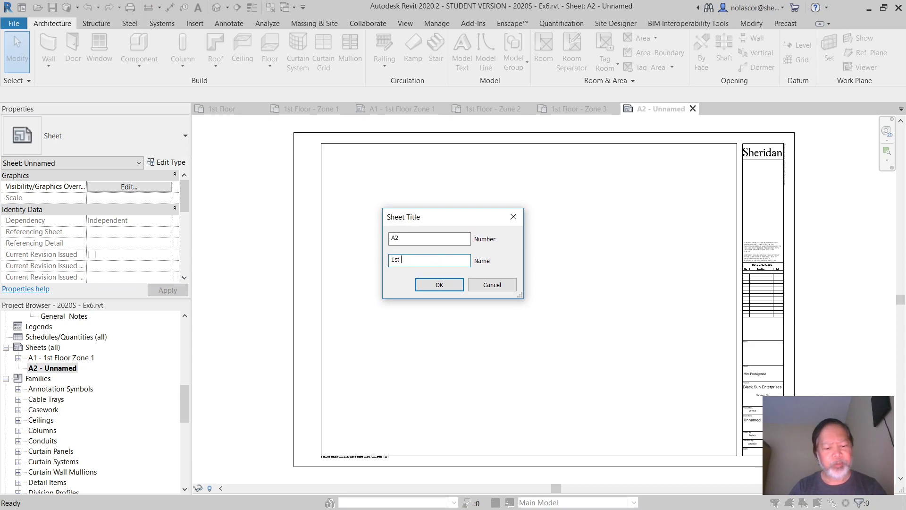
{"action": "type", "text": "1st Floor Zone 2"}
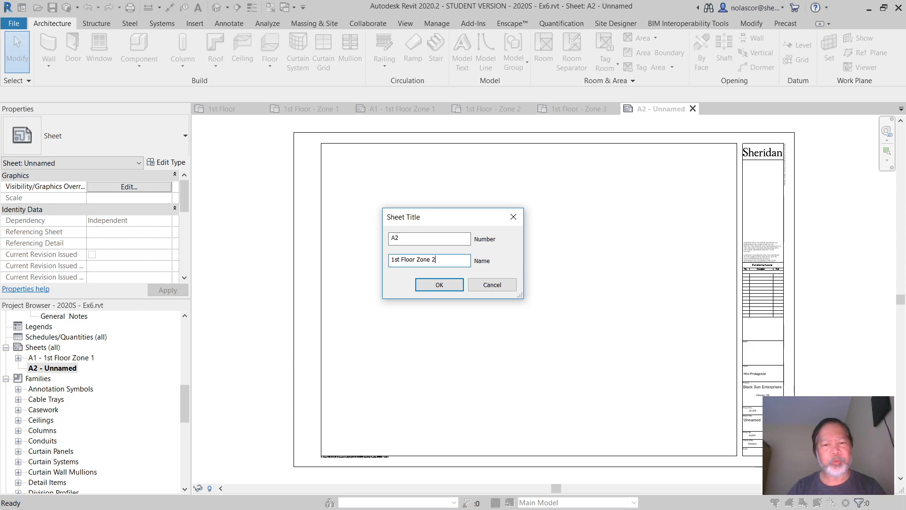
{"action": "left_click", "coordinate": [439, 284]}
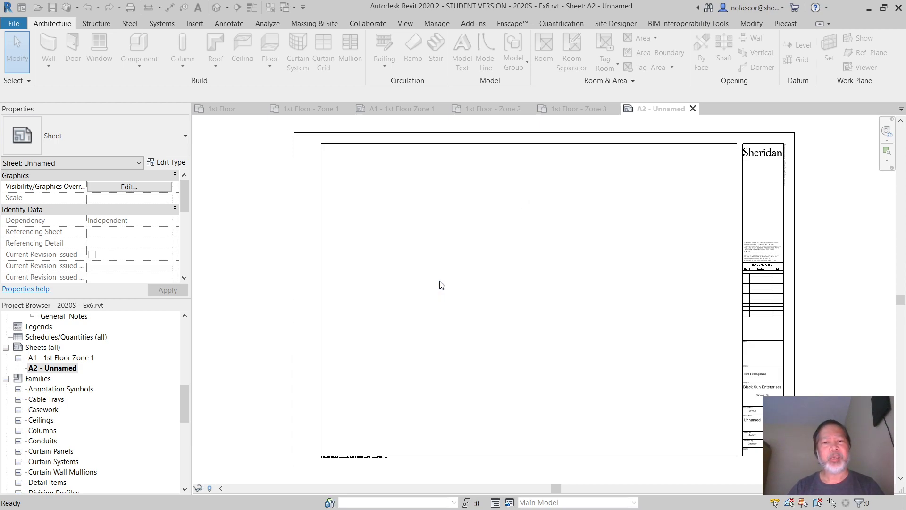
Open the 1st Floor - Zone 2 view and pull its crop region's upper and lower edges in around the building's lower part
{"action": "left_click_drag", "start_coordinate": [189, 408], "coordinate": [193, 344]}
{"action": "left_click", "coordinate": [104, 400]}
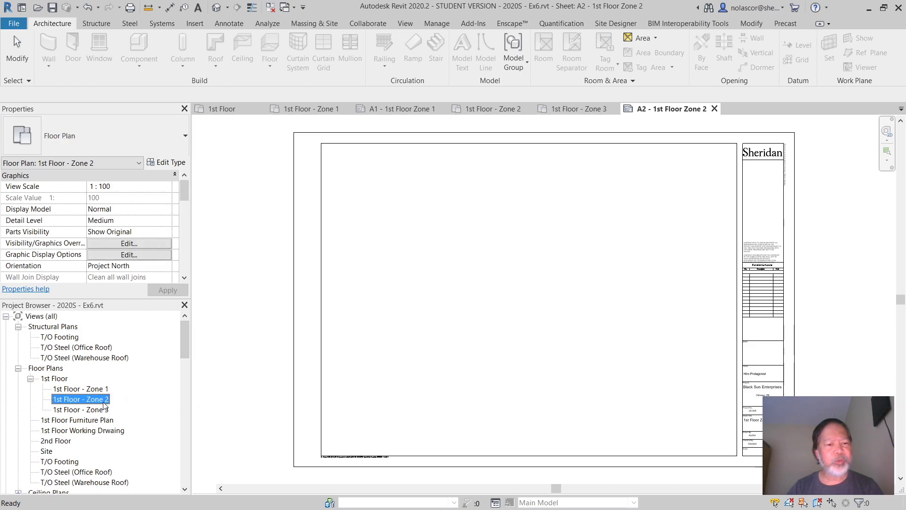
{"action": "double_click", "coordinate": [103, 400]}
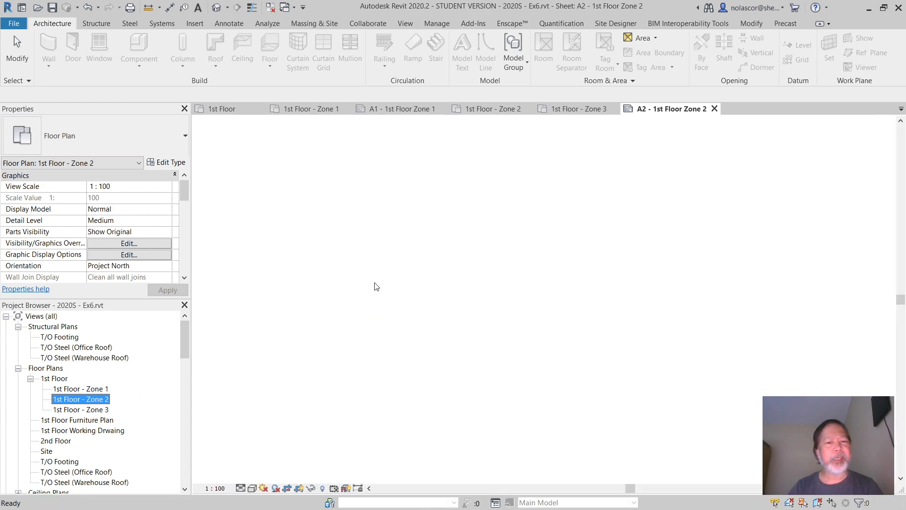
{"action": "left_click", "coordinate": [395, 300]}
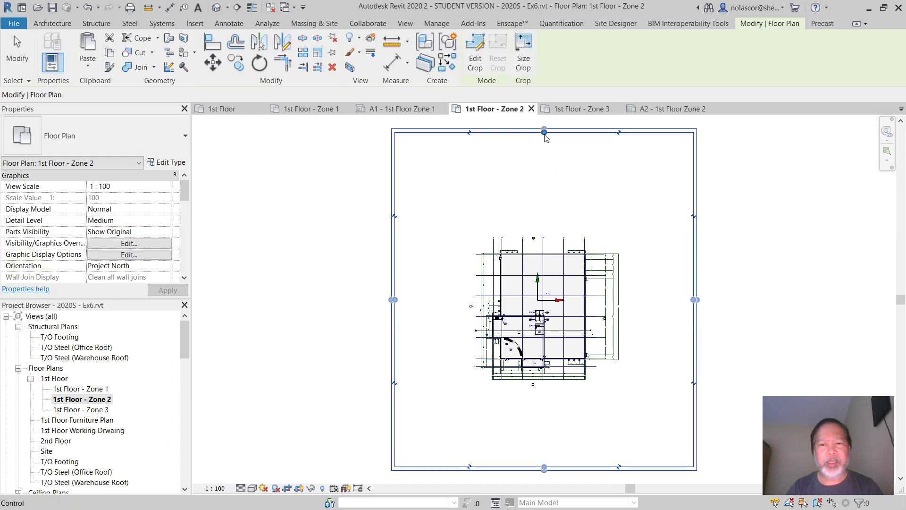
{"action": "left_click_drag", "start_coordinate": [545, 131], "coordinate": [547, 292]}
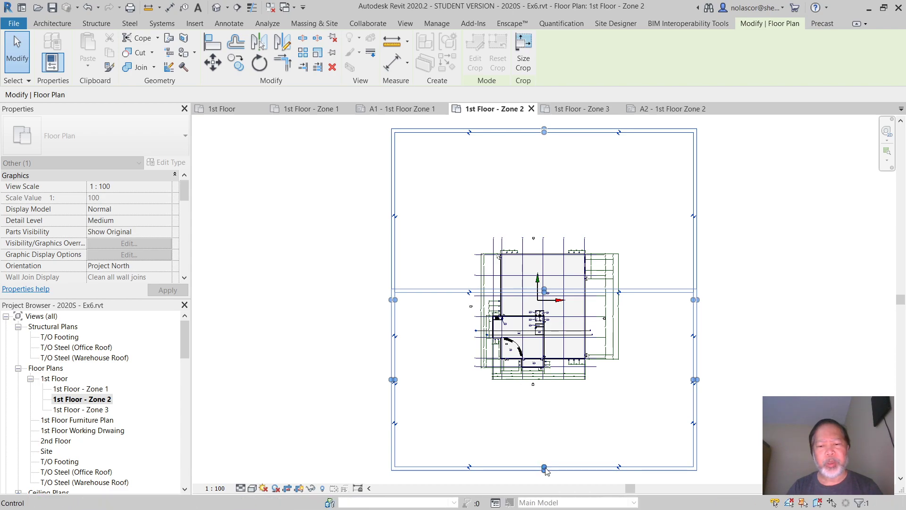
{"action": "left_click_drag", "start_coordinate": [545, 471], "coordinate": [595, 370]}
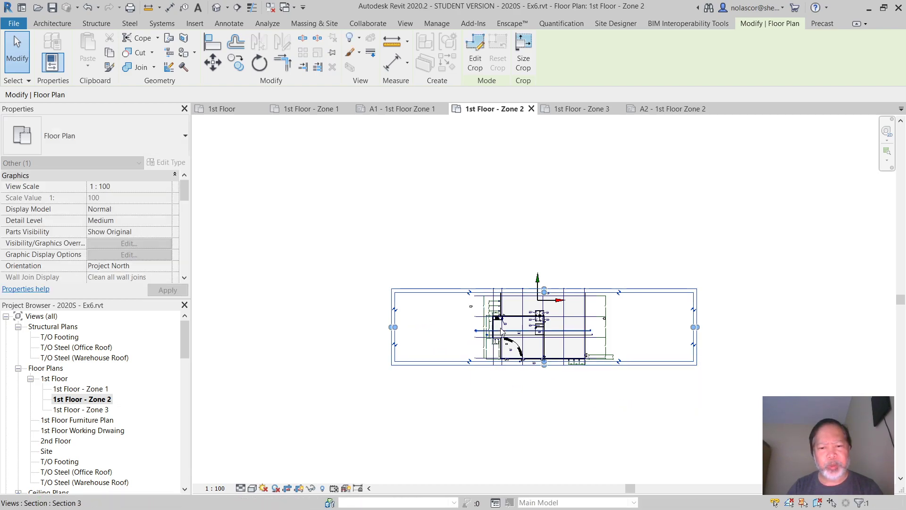
Pull the Zone 2 crop region's left and right edges in to just outside the building's side walls
{"action": "scroll", "coordinate": [500, 331], "scroll_direction": "up", "scroll_amount": 2}
{"action": "scroll", "coordinate": [514, 334], "scroll_direction": "up", "scroll_amount": 2}
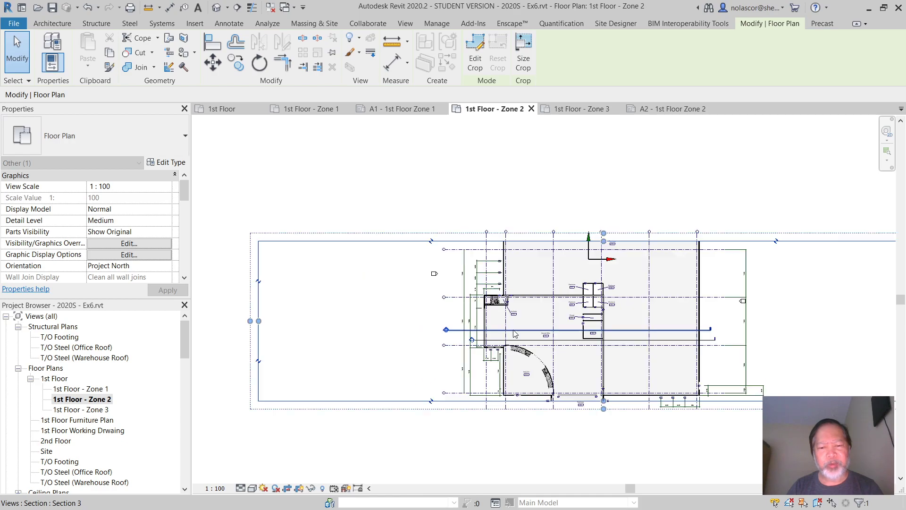
{"action": "scroll", "coordinate": [307, 341], "scroll_direction": "down", "scroll_amount": 4}
{"action": "scroll", "coordinate": [323, 346], "scroll_direction": "down", "scroll_amount": 1}
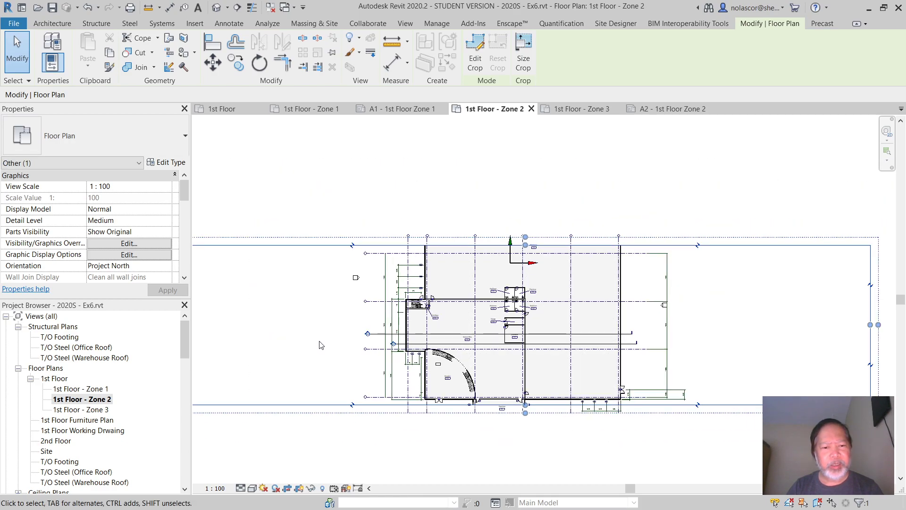
{"action": "scroll", "coordinate": [302, 338], "scroll_direction": "down", "scroll_amount": 1}
{"action": "left_click_drag", "start_coordinate": [214, 329], "coordinate": [395, 339]}
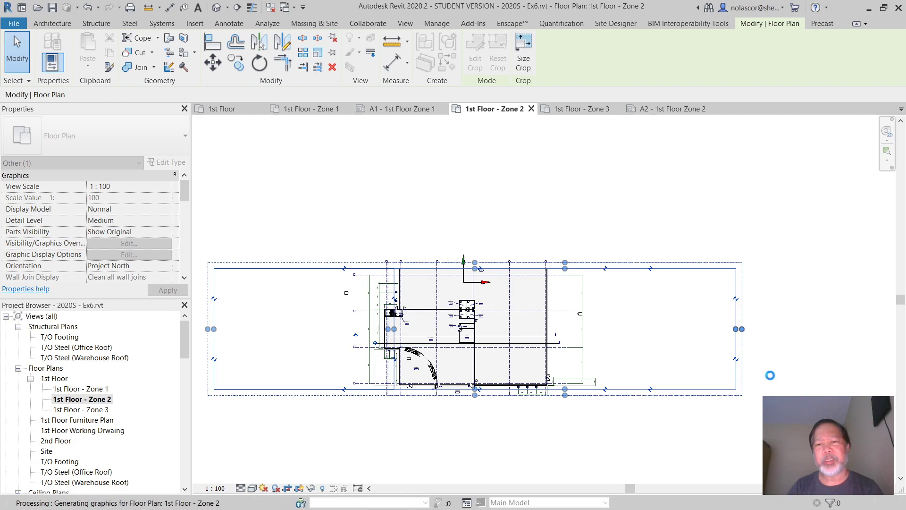
{"action": "left_click_drag", "start_coordinate": [742, 339], "coordinate": [557, 329]}
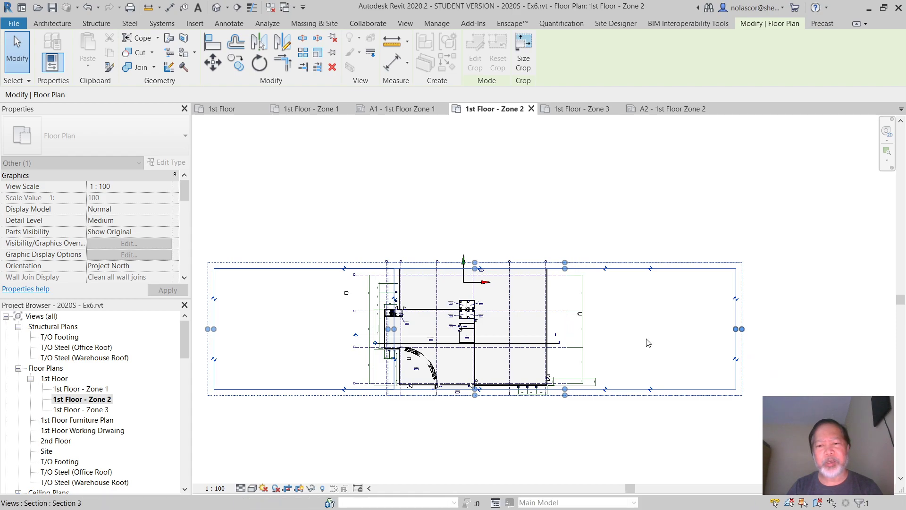
{"action": "left_click_drag", "start_coordinate": [735, 329], "coordinate": [557, 320]}
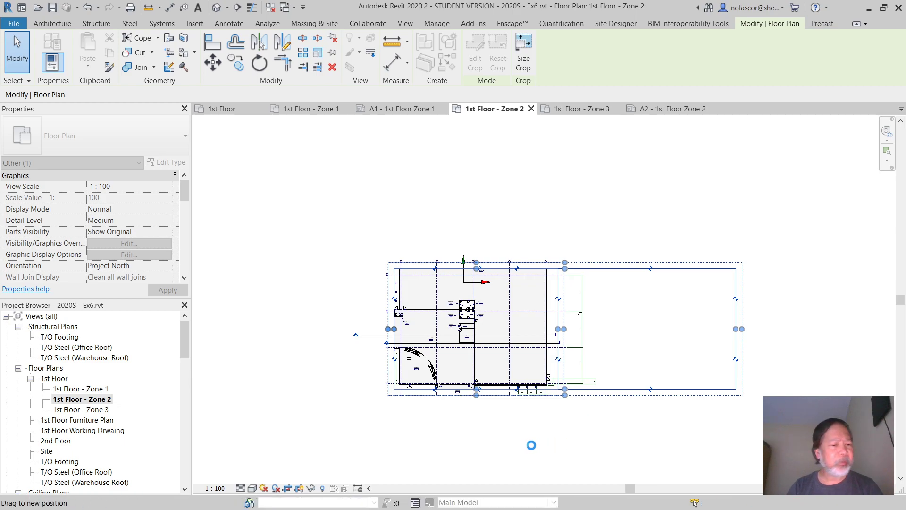
Open sheet A2 - 1st Floor Zone 2 and place the 1st Floor - Zone 2 view on it
{"action": "left_click_drag", "start_coordinate": [186, 347], "coordinate": [180, 407]}
{"action": "left_click", "coordinate": [84, 370]}
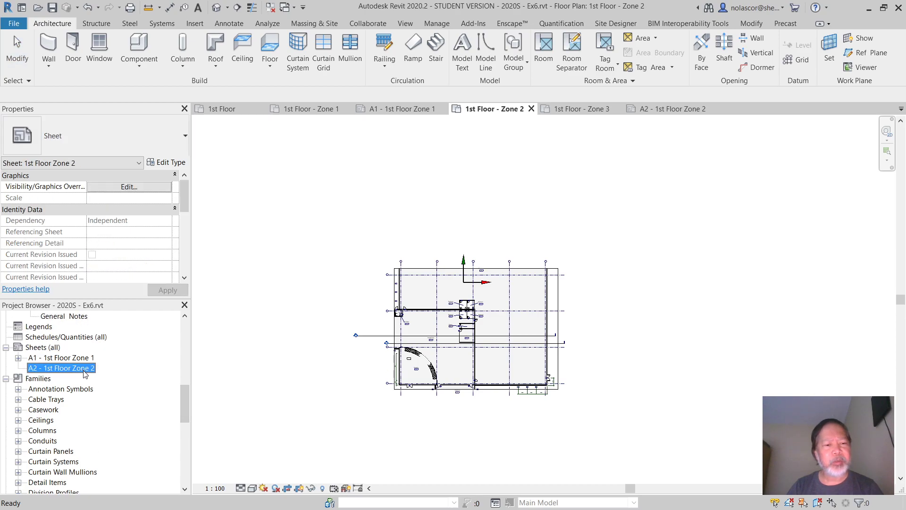
{"action": "double_click", "coordinate": [86, 373]}
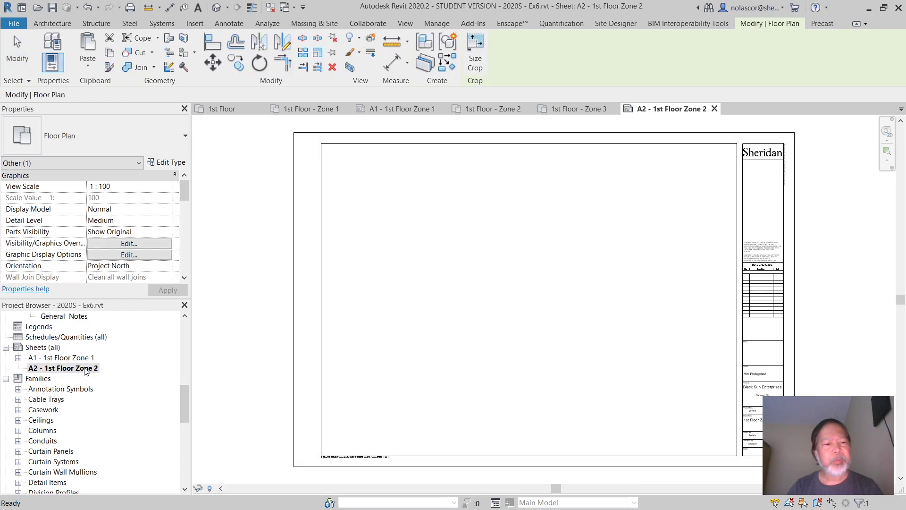
{"action": "scroll", "coordinate": [121, 383], "scroll_direction": "up", "scroll_amount": 10}
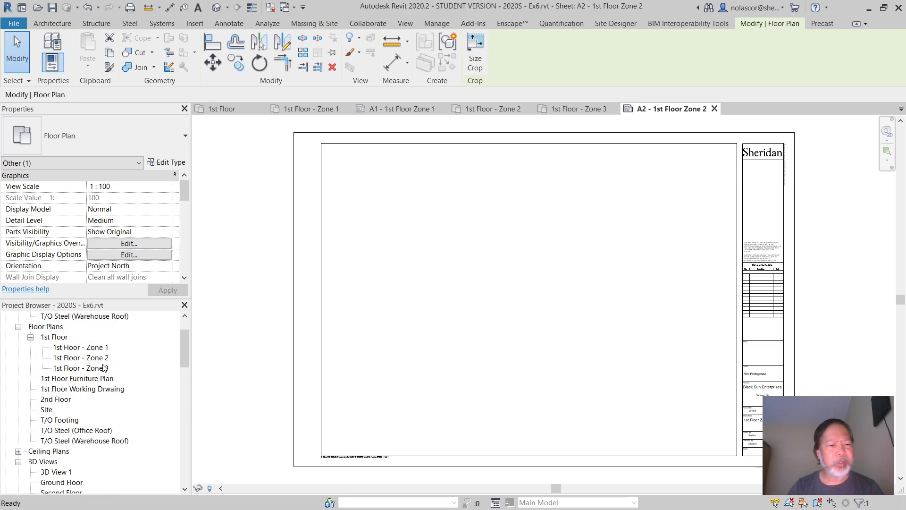
{"action": "left_click", "coordinate": [104, 359]}
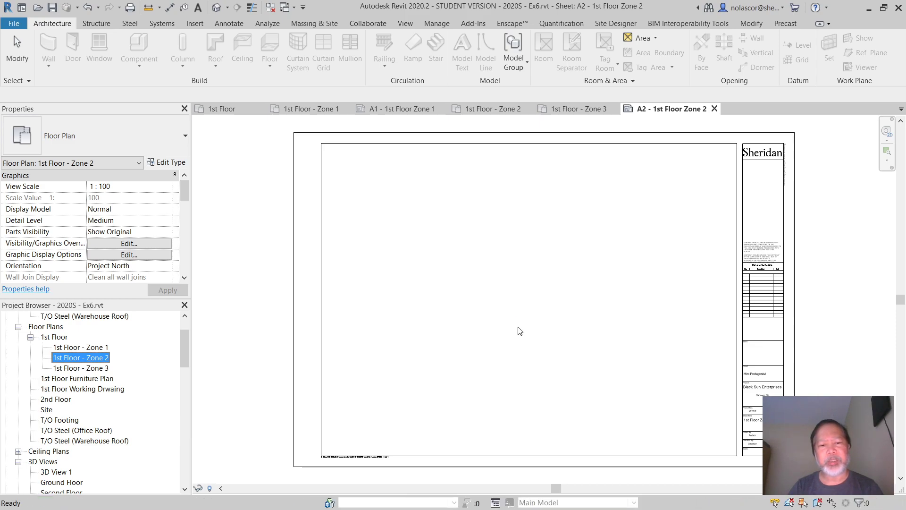
{"action": "left_click", "coordinate": [523, 301]}
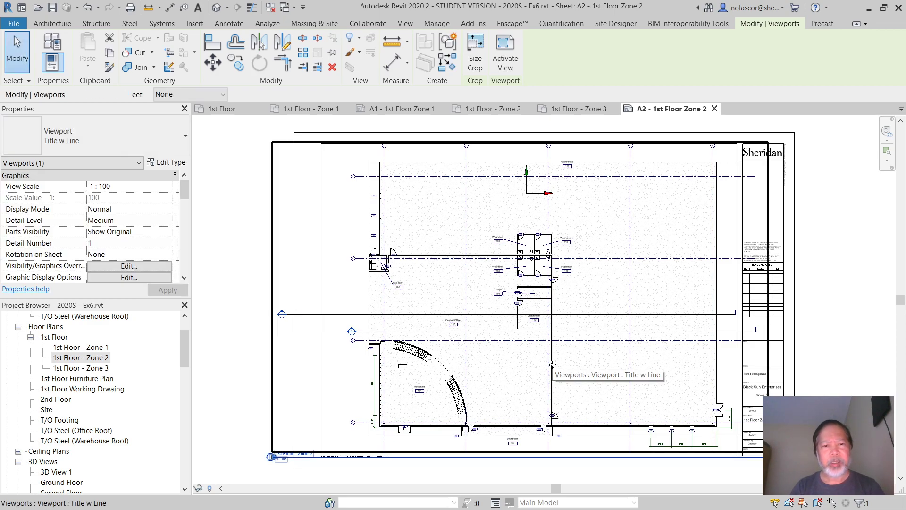
Nudge the Zone 2 viewport left and up until the cropped plan sits inside the sheet border, and deselect it
{"action": "key", "text": "Left"}
{"action": "key", "text": "Left"}
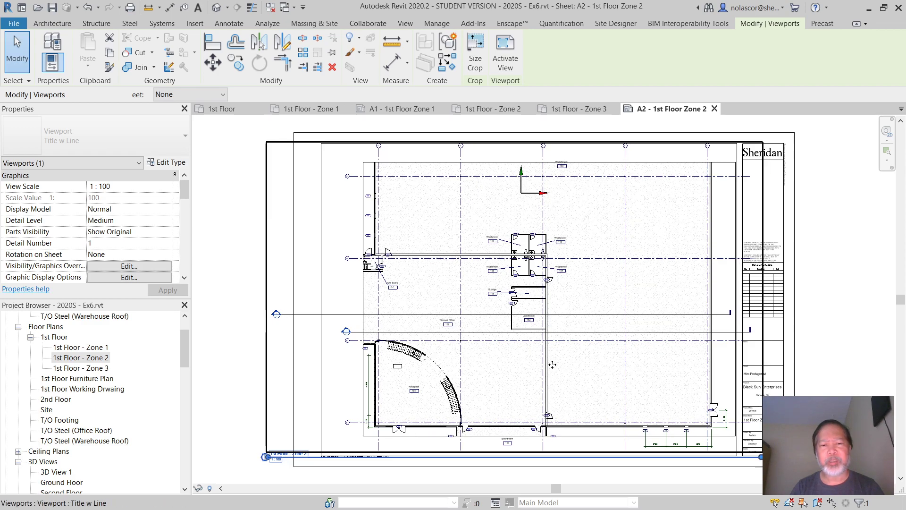
{"action": "key", "text": "Left"}
{"action": "key", "text": "Left"}
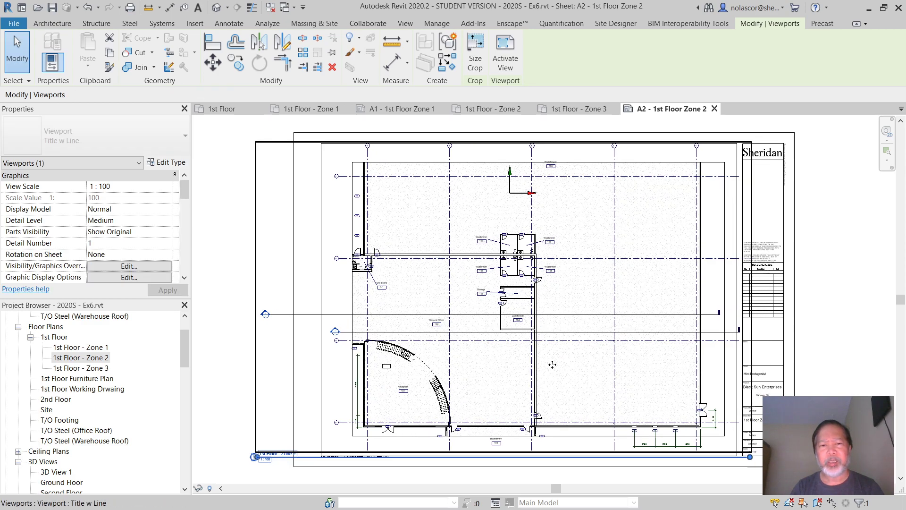
{"action": "key", "text": "Right"}
{"action": "key", "text": "Down"}
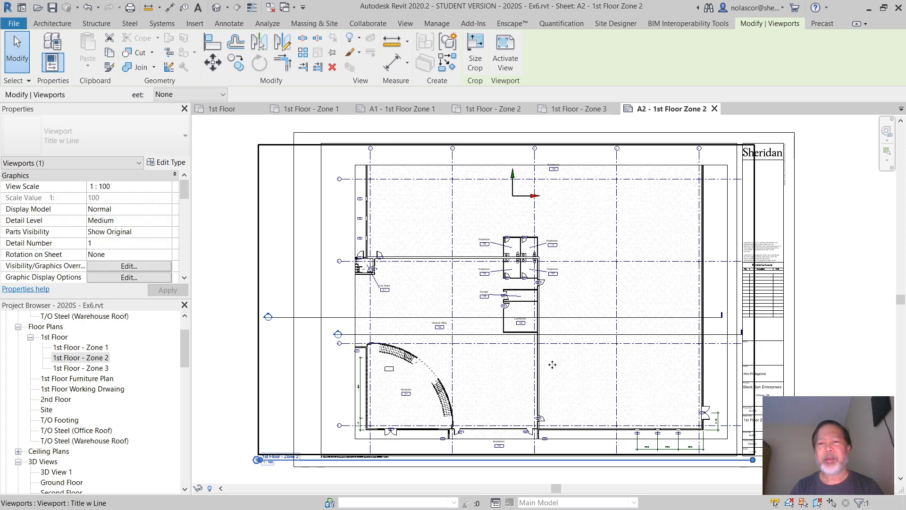
{"action": "key", "text": "Up"}
{"action": "key", "text": "Up"}
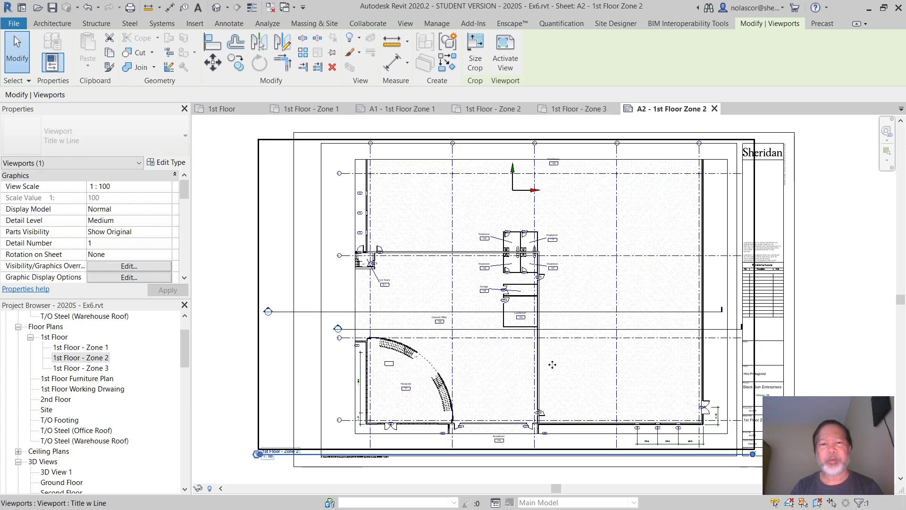
{"action": "key", "text": "Up"}
{"action": "key", "text": "Up"}
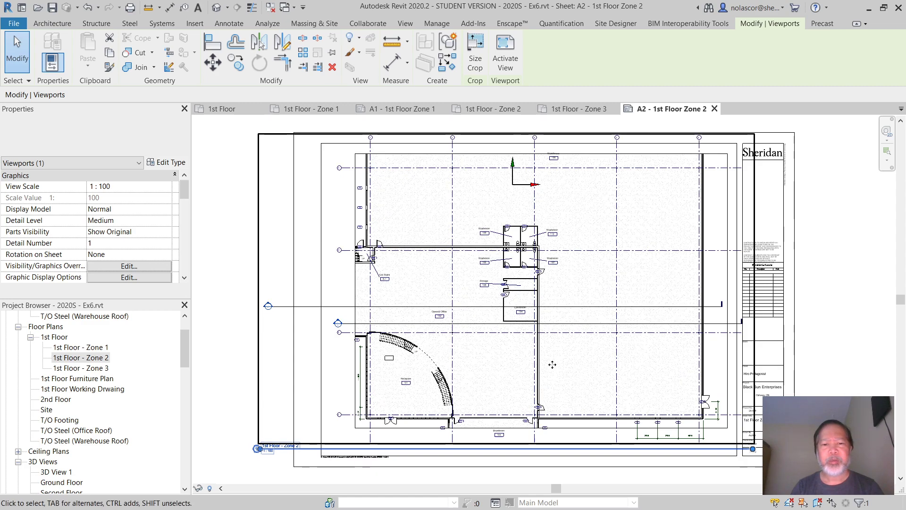
{"action": "key", "text": "Left"}
{"action": "key", "text": "Left"}
{"action": "key", "text": "Left"}
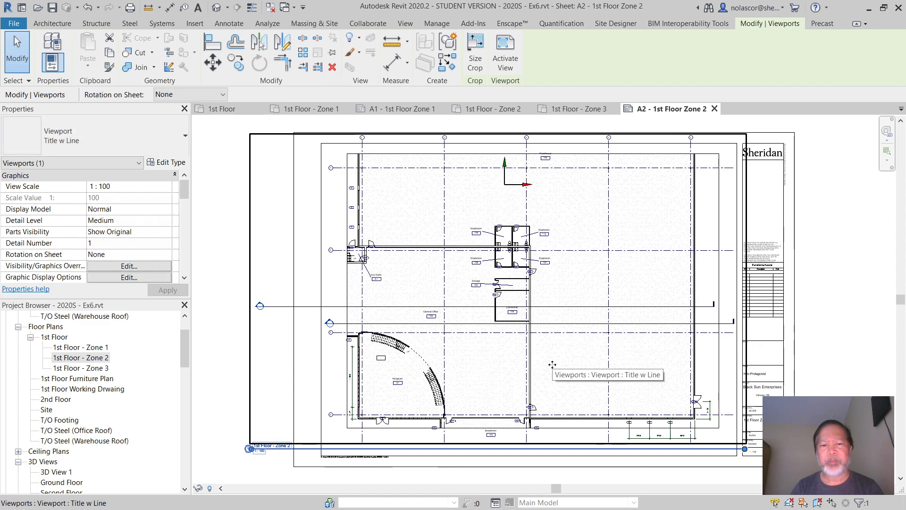
{"action": "key", "text": "Right"}
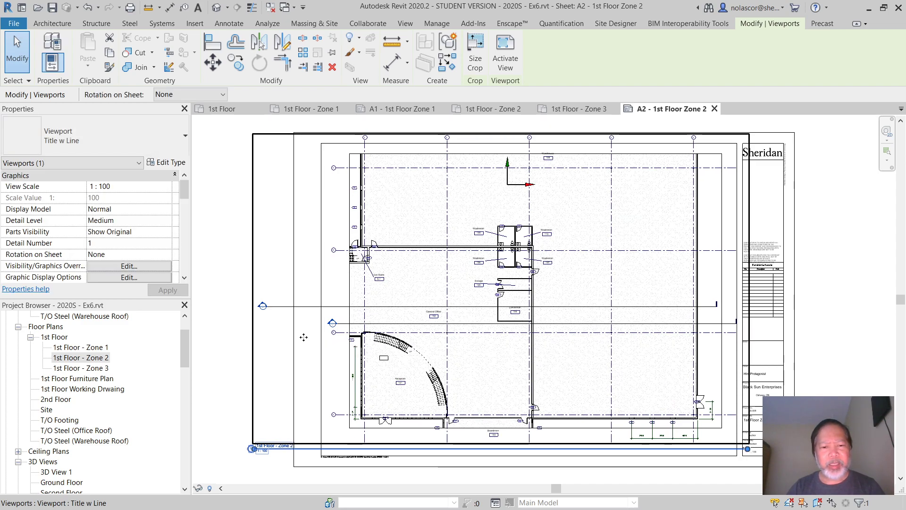
{"action": "key", "text": "Escape"}
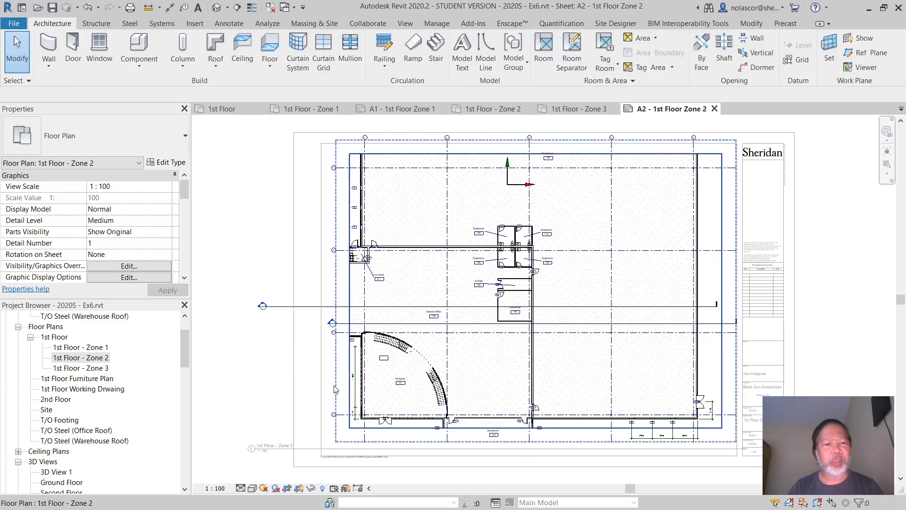
Hide the upper horizontal section line as an element within the activated Zone 2 view, and return to the sheet
{"action": "right_click", "coordinate": [305, 311]}
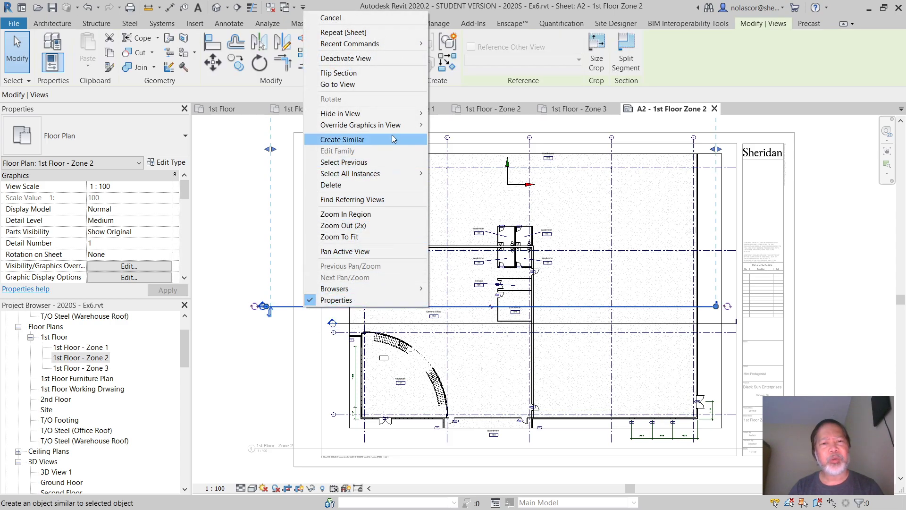
{"action": "mouse_move", "coordinate": [398, 118]}
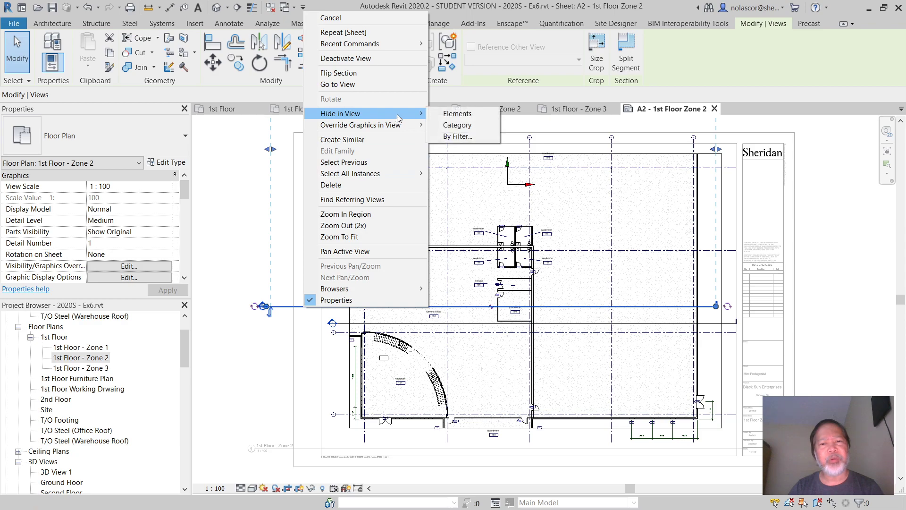
{"action": "left_click", "coordinate": [458, 116]}
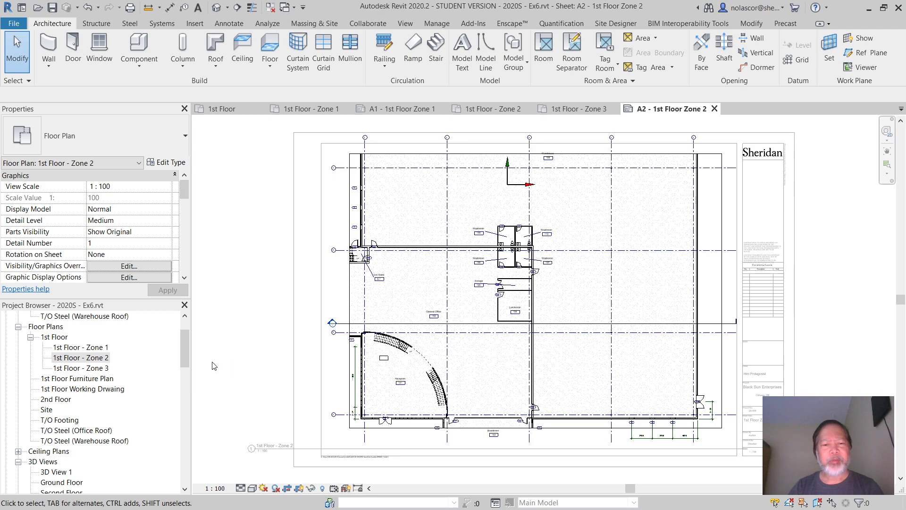
{"action": "double_click", "coordinate": [860, 303]}
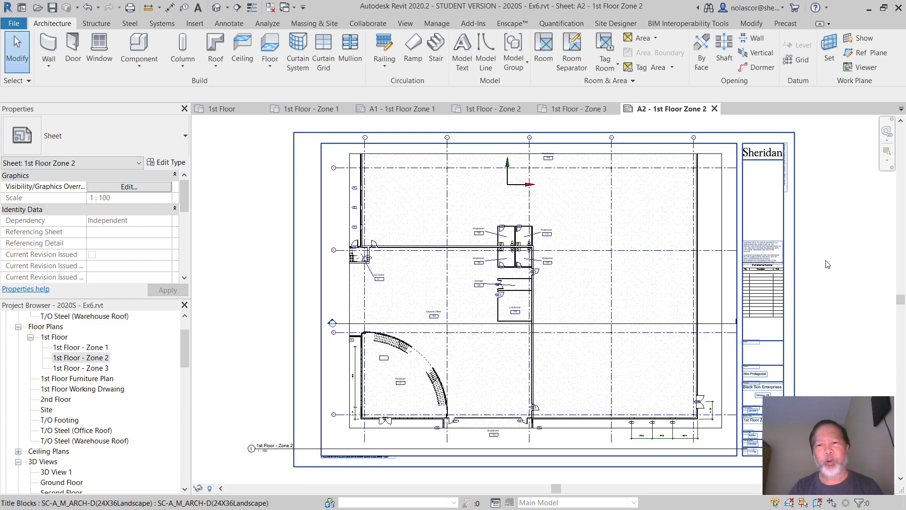
{"action": "double_click", "coordinate": [661, 287]}
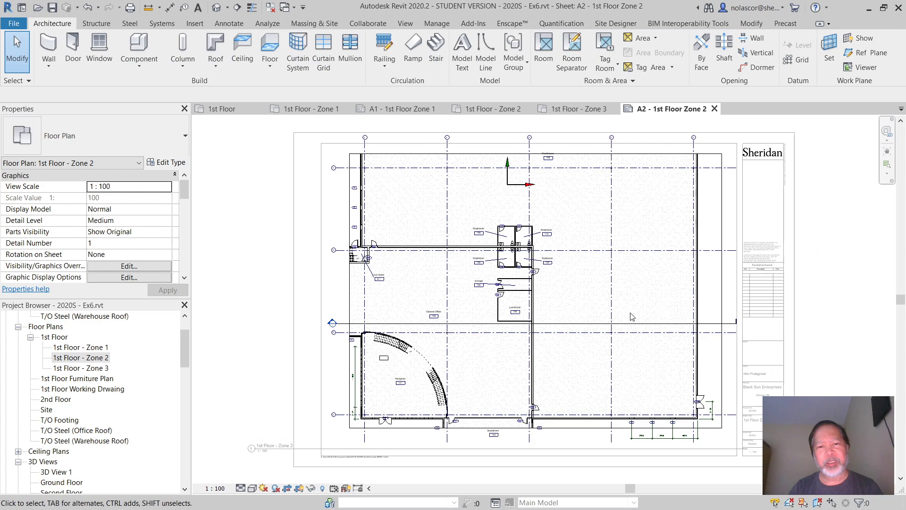
{"action": "double_click", "coordinate": [864, 291]}
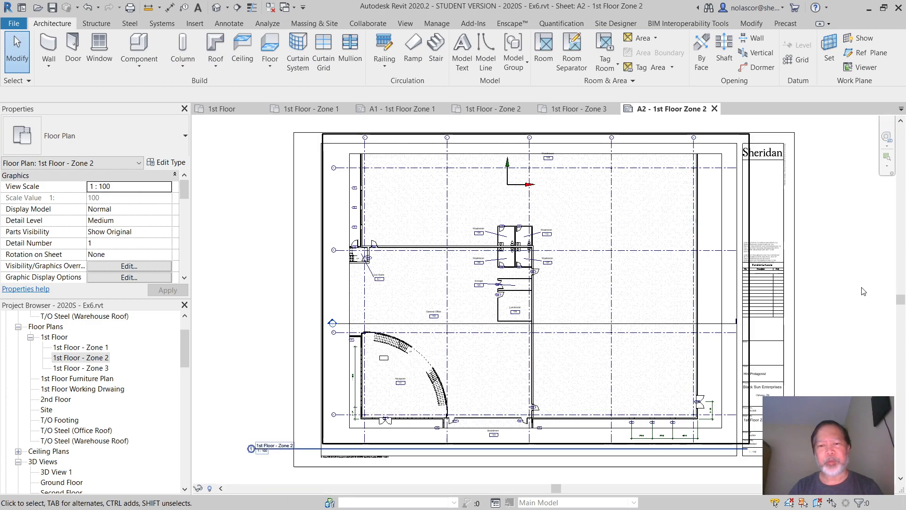
Move the Zone 2 view title beneath the plan's lower-left corner and shorten its line to just past the title text
{"action": "left_click", "coordinate": [300, 449]}
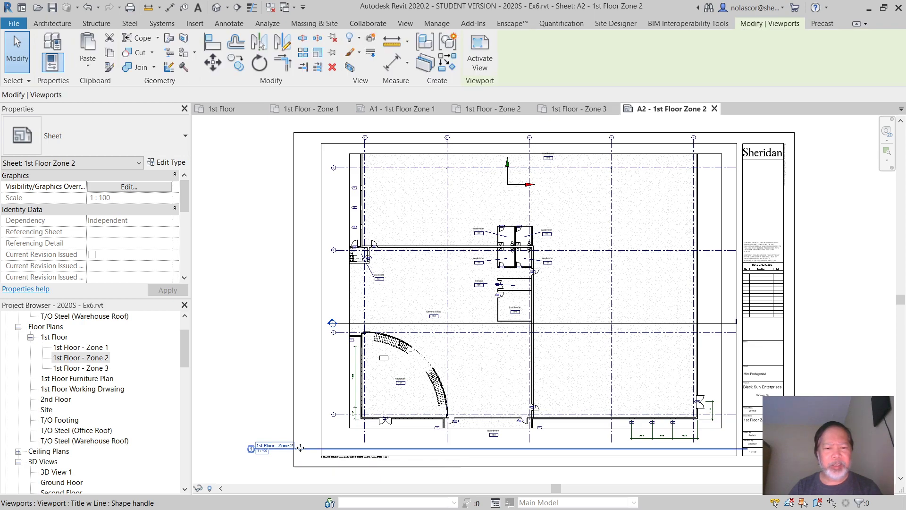
{"action": "left_click_drag", "start_coordinate": [300, 448], "coordinate": [404, 438]}
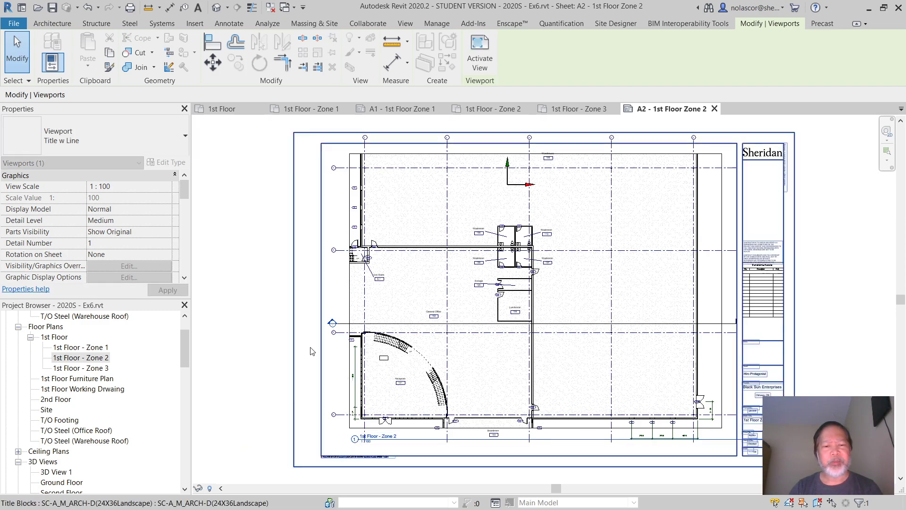
{"action": "left_click", "coordinate": [324, 345]}
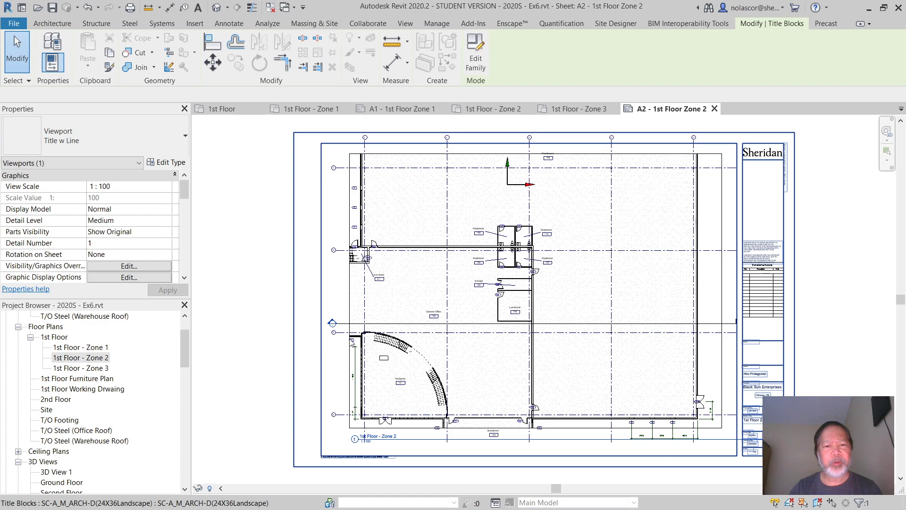
{"action": "left_click", "coordinate": [365, 325]}
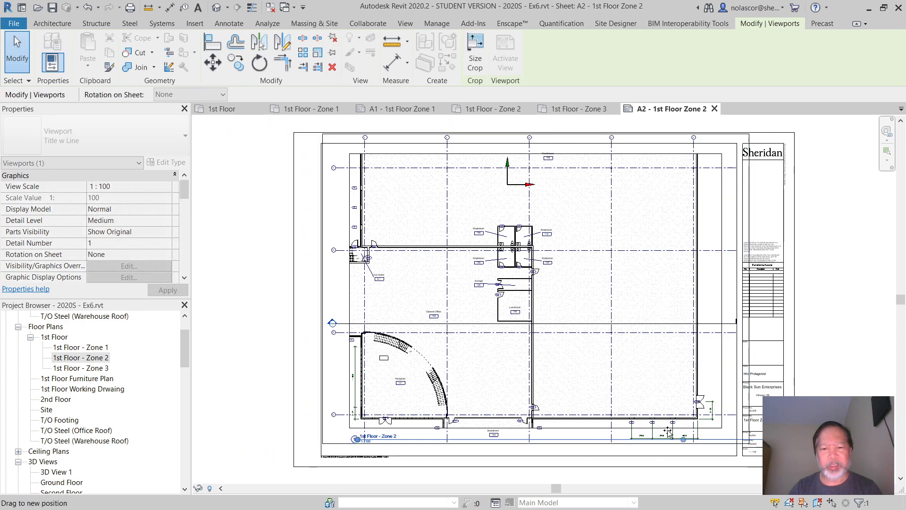
{"action": "left_click_drag", "start_coordinate": [450, 431], "coordinate": [406, 432]}
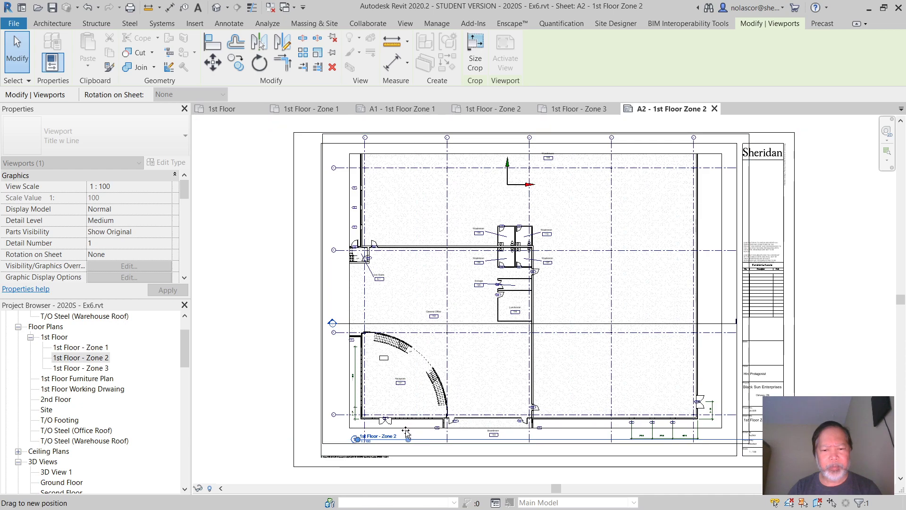
{"action": "key", "text": "Escape"}
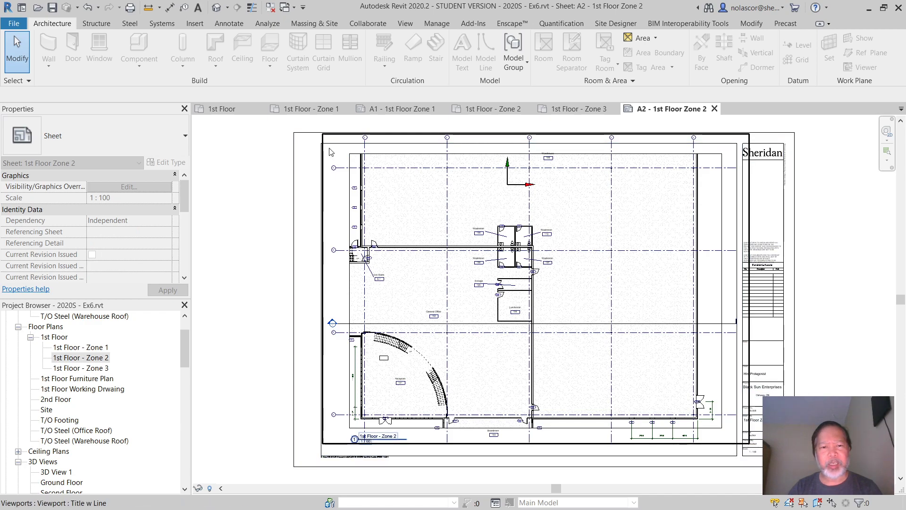
Open the 1st Floor - Zone 2 plan view and lower its crop region's top edge to just above the uppermost horizontal grid line
{"action": "double_click", "coordinate": [97, 358]}
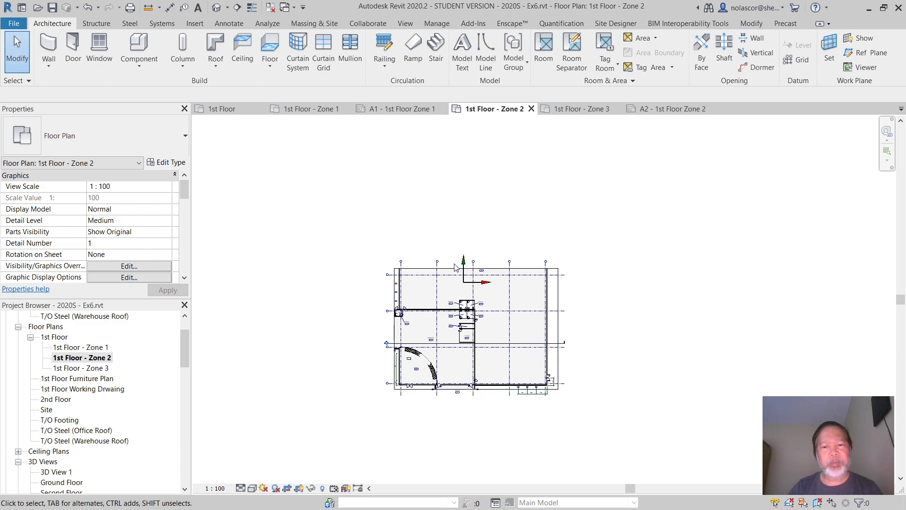
{"action": "left_click", "coordinate": [469, 271]}
{"action": "scroll", "coordinate": [453, 269], "scroll_direction": "up", "scroll_amount": 5}
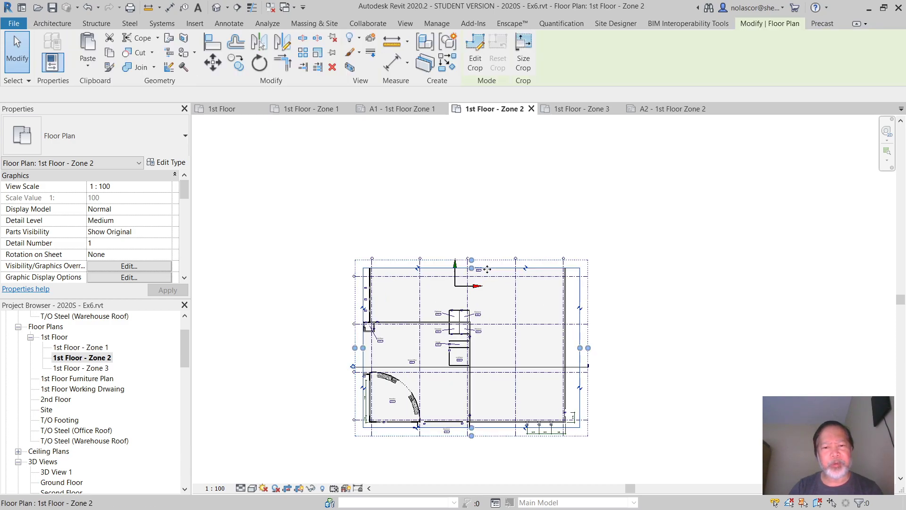
{"action": "left_click", "coordinate": [444, 270]}
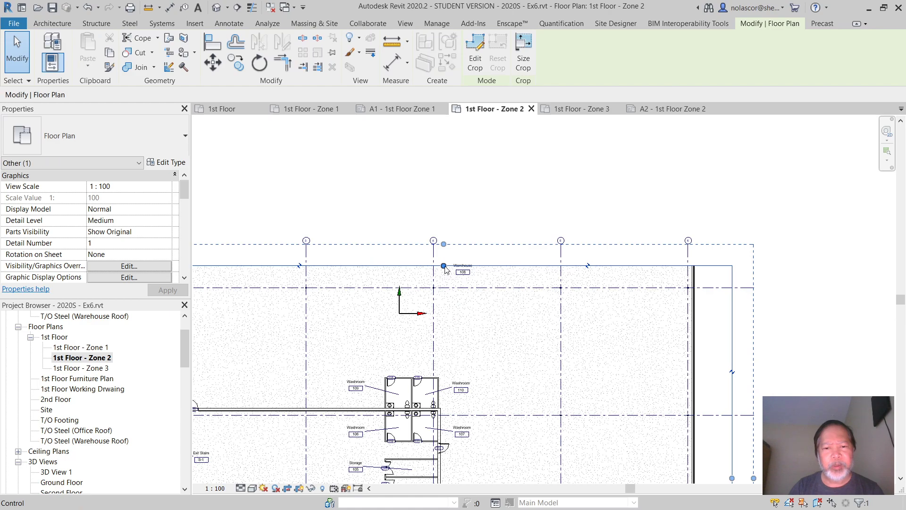
{"action": "left_click_drag", "start_coordinate": [444, 270], "coordinate": [442, 278]}
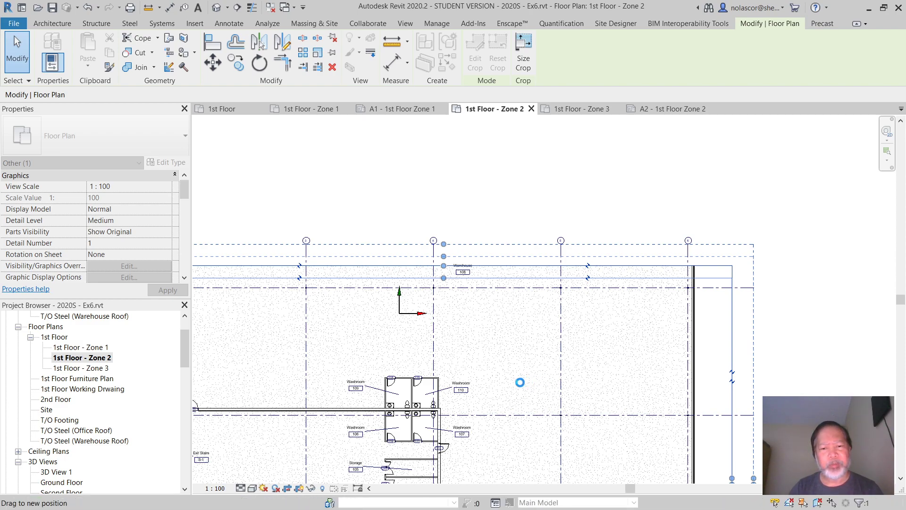
Tighten the Zone 2 crop region by pulling its bottom, right and left edges slightly in toward the building's exterior walls
{"action": "scroll", "coordinate": [529, 381], "scroll_direction": "down", "scroll_amount": 2}
{"action": "scroll", "coordinate": [498, 383], "scroll_direction": "down", "scroll_amount": 1}
{"action": "middle_click_drag", "start_coordinate": [500, 378], "coordinate": [525, 308]}
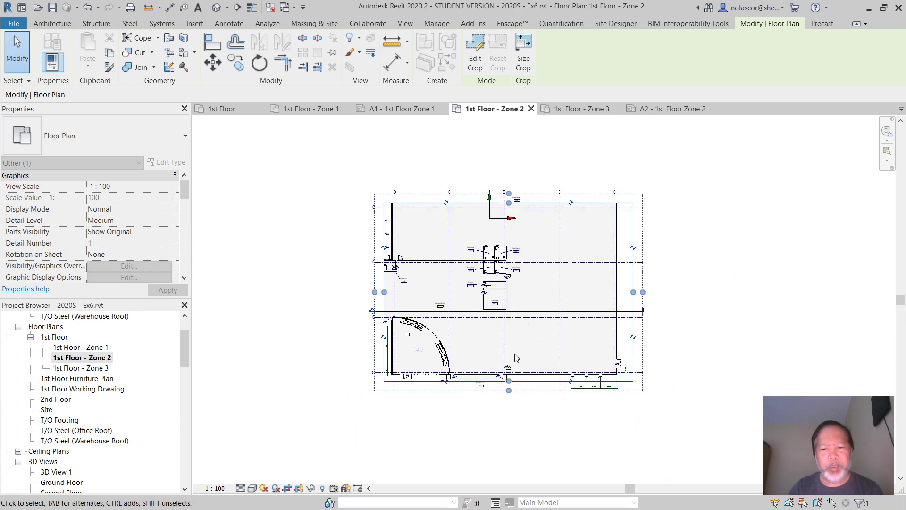
{"action": "scroll", "coordinate": [519, 366], "scroll_direction": "up", "scroll_amount": 4}
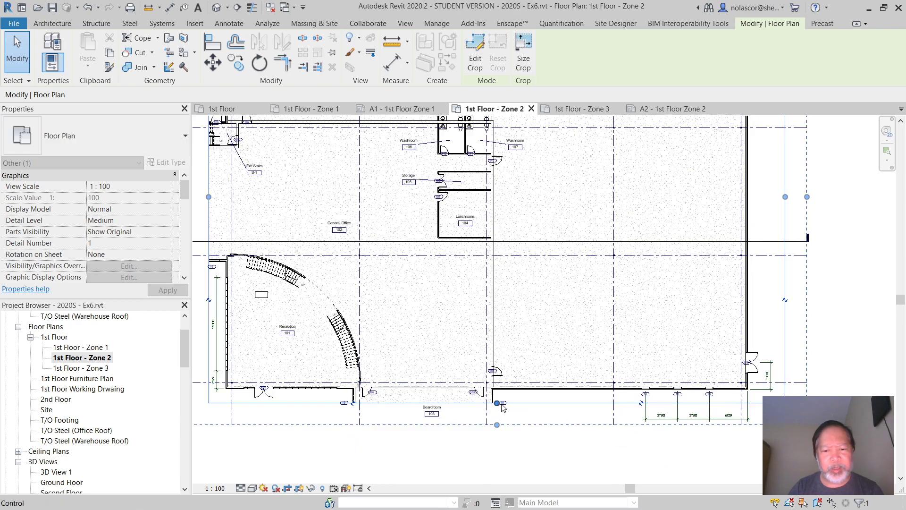
{"action": "left_click_drag", "start_coordinate": [497, 402], "coordinate": [499, 398]}
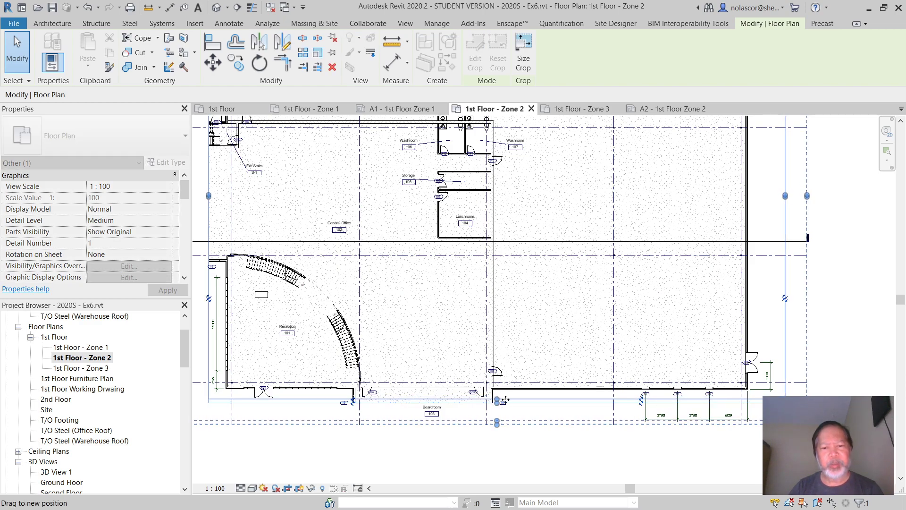
{"action": "left_click_drag", "start_coordinate": [570, 403], "coordinate": [514, 406]}
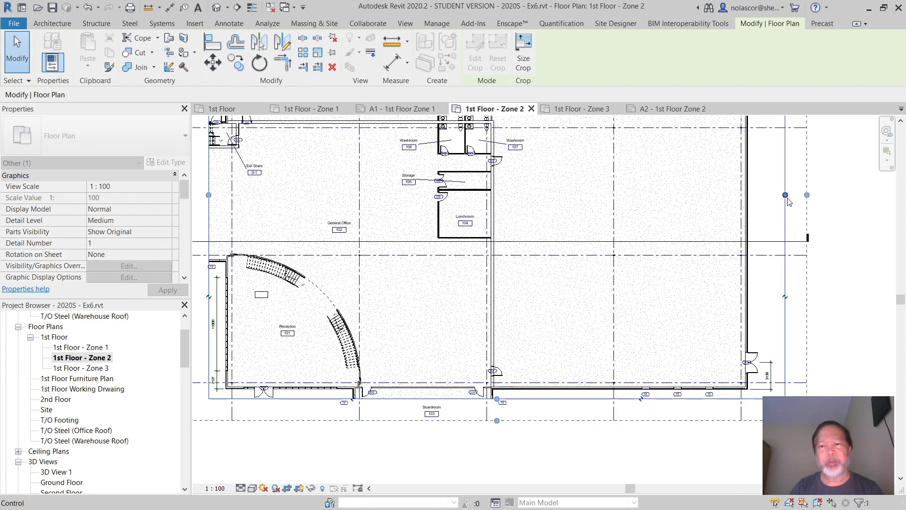
{"action": "left_click_drag", "start_coordinate": [786, 199], "coordinate": [767, 197]}
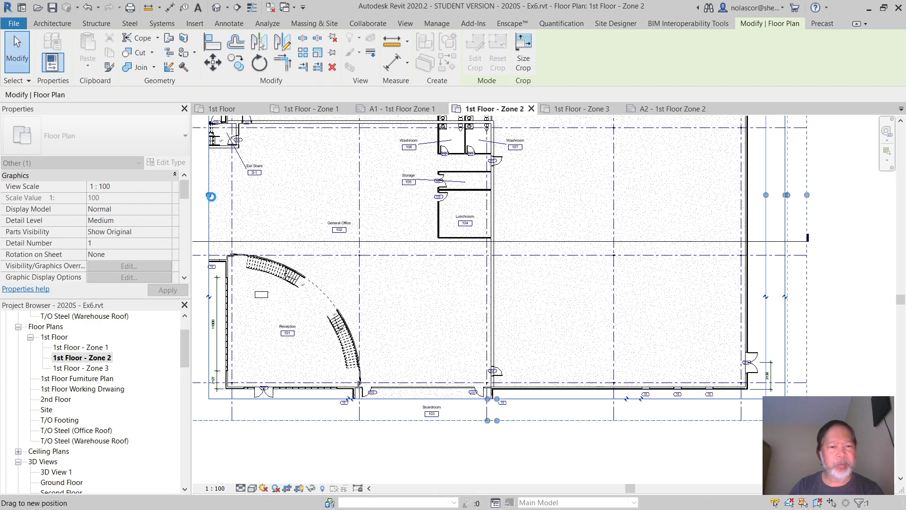
{"action": "left_click_drag", "start_coordinate": [209, 195], "coordinate": [215, 196]}
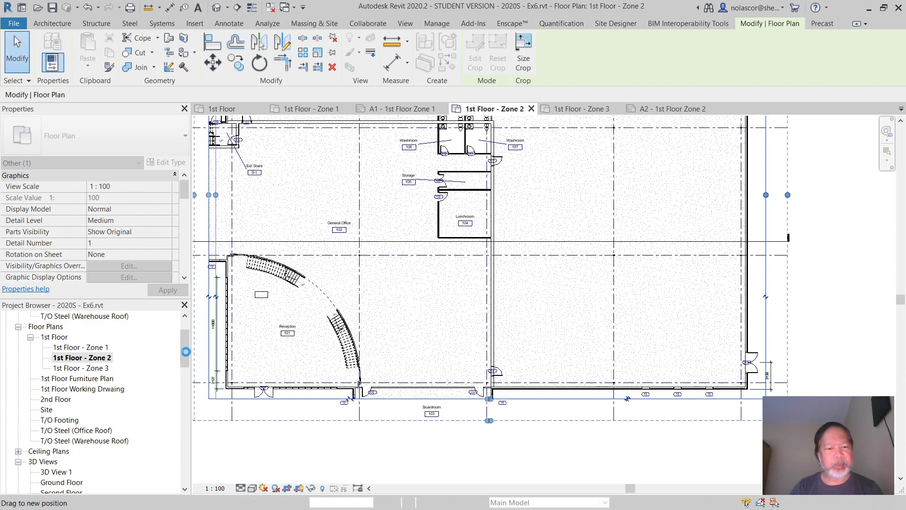
Return to sheet A2 - 1st Floor Zone 2, nudge the viewport down to centre it within the border, and deselect it
{"action": "left_click_drag", "start_coordinate": [182, 370], "coordinate": [177, 419]}
{"action": "scroll", "coordinate": [185, 406], "scroll_direction": "up", "scroll_amount": 2}
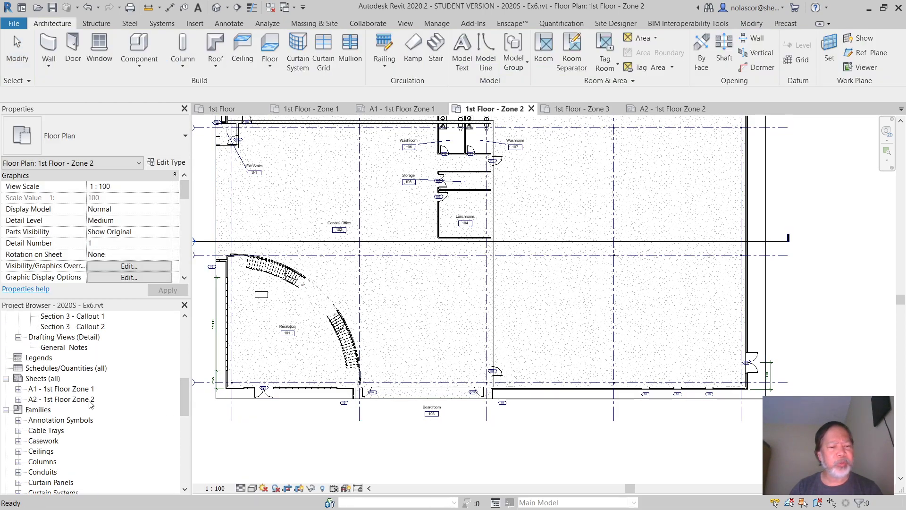
{"action": "double_click", "coordinate": [91, 399]}
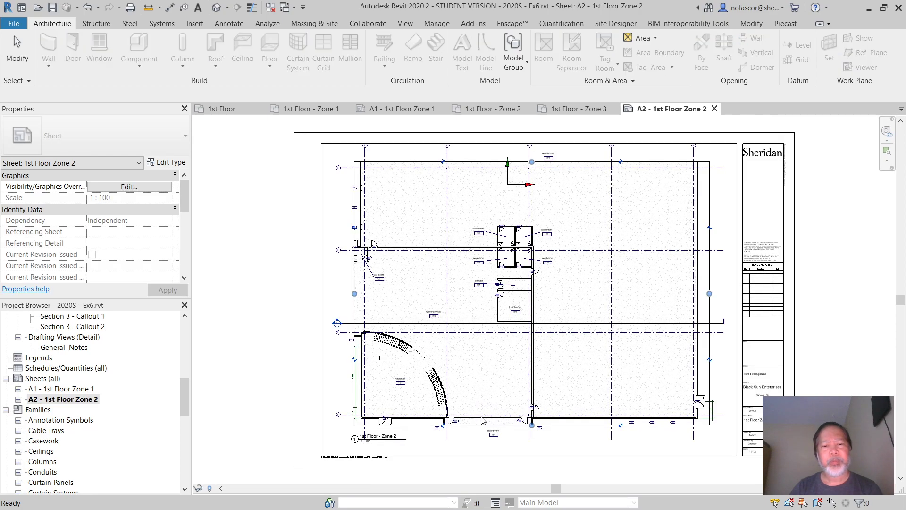
{"action": "left_click", "coordinate": [471, 341]}
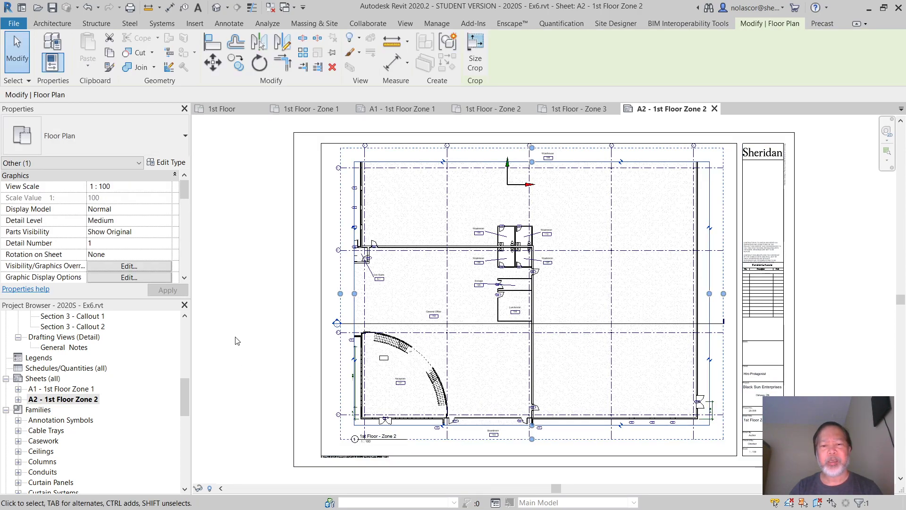
{"action": "left_click", "coordinate": [484, 367]}
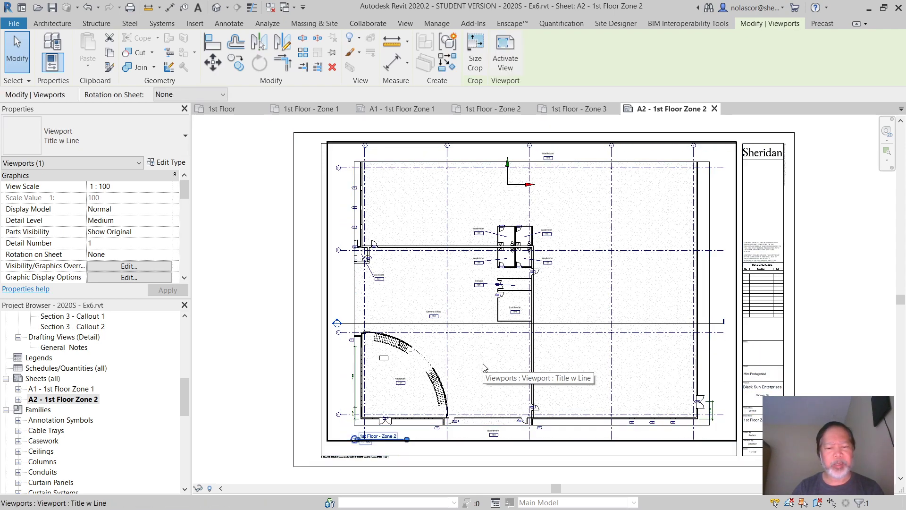
{"action": "left_click_drag", "start_coordinate": [484, 368], "coordinate": [483, 364]}
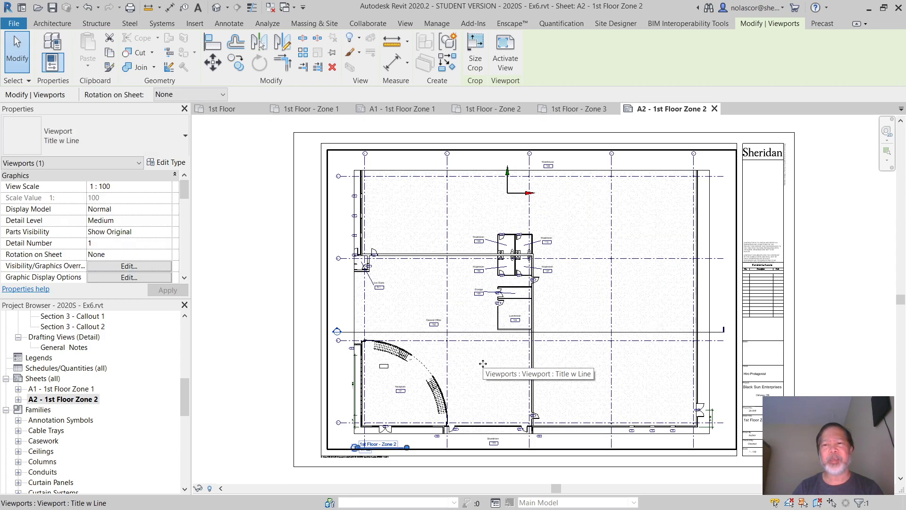
{"action": "left_click", "coordinate": [233, 322]}
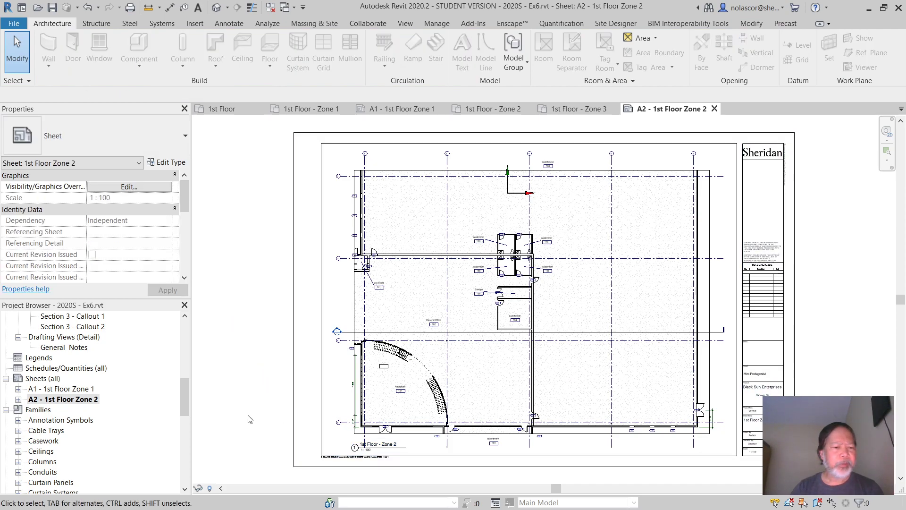
Create a new sheet with the SC-A_M_ARCH-D(24X36Landscape) titleblock
{"action": "right_click", "coordinate": [49, 382]}
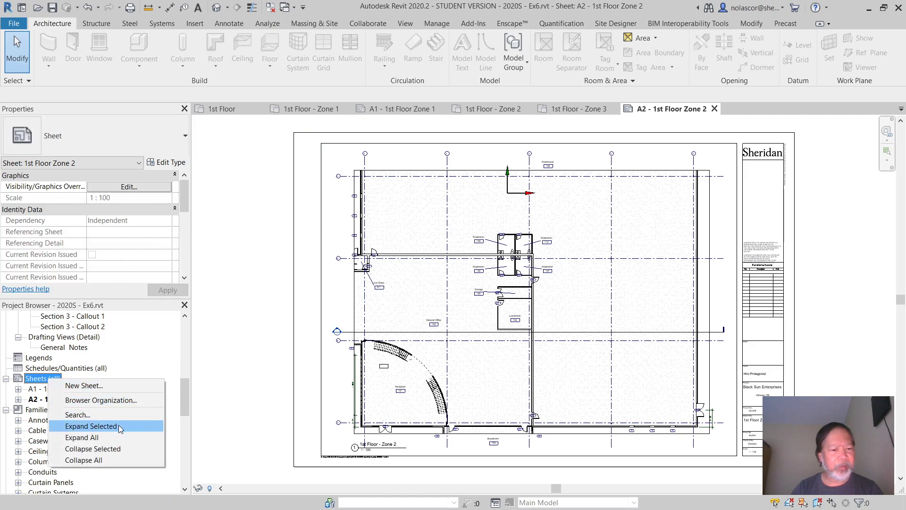
{"action": "left_click", "coordinate": [113, 386]}
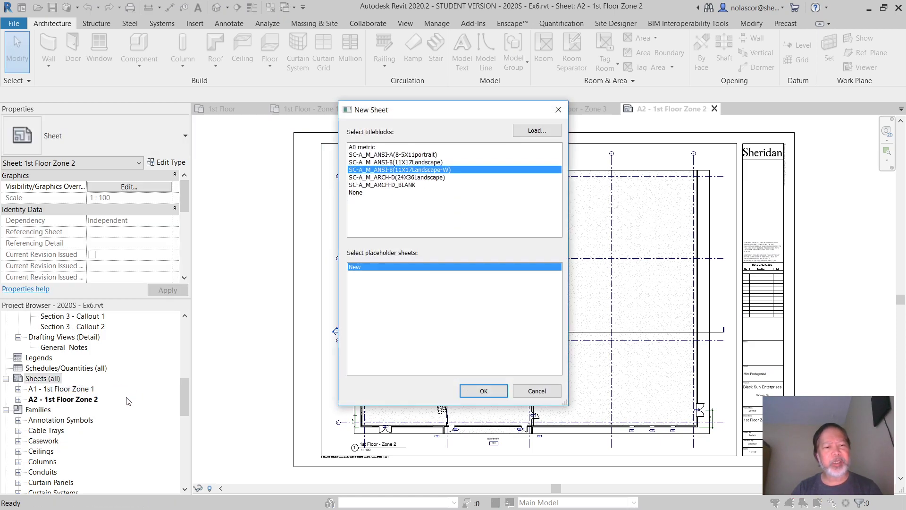
{"action": "left_click", "coordinate": [415, 177]}
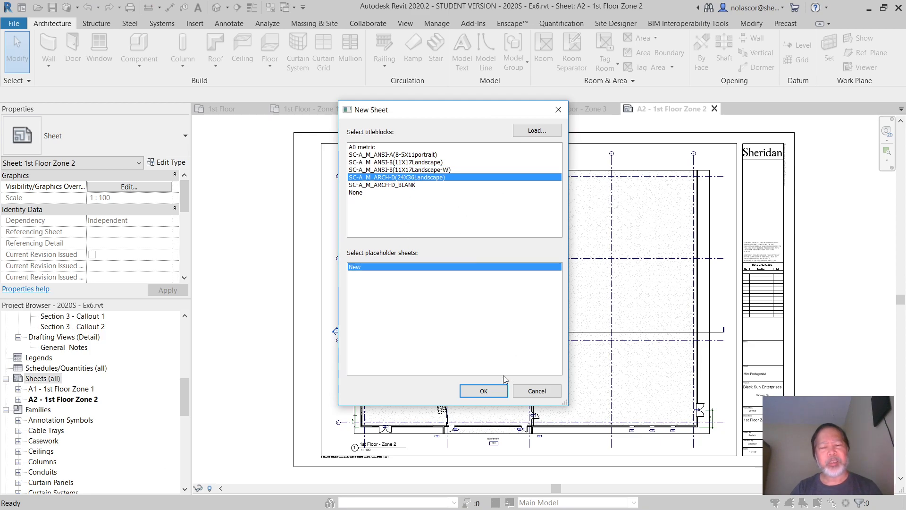
{"action": "left_click", "coordinate": [484, 391]}
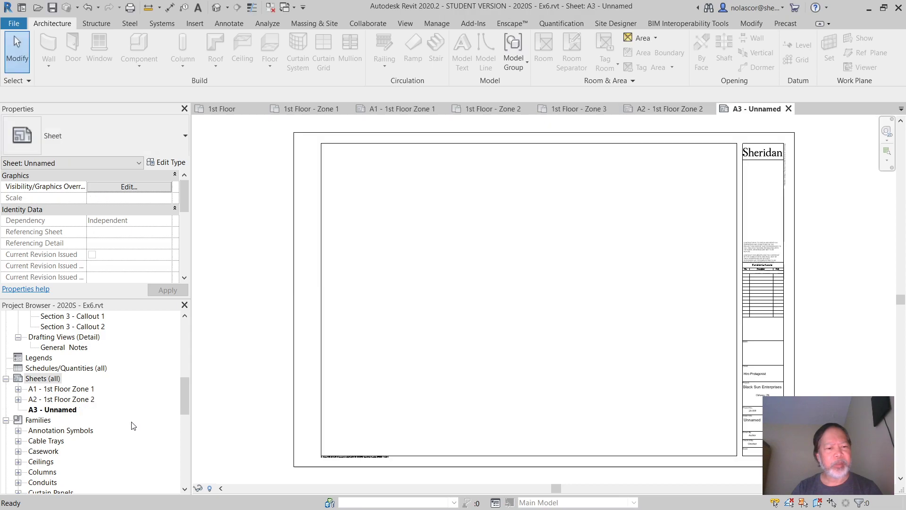
Rename sheet A3 as 1st Floor Zone 3, keeping its number
{"action": "right_click", "coordinate": [63, 414]}
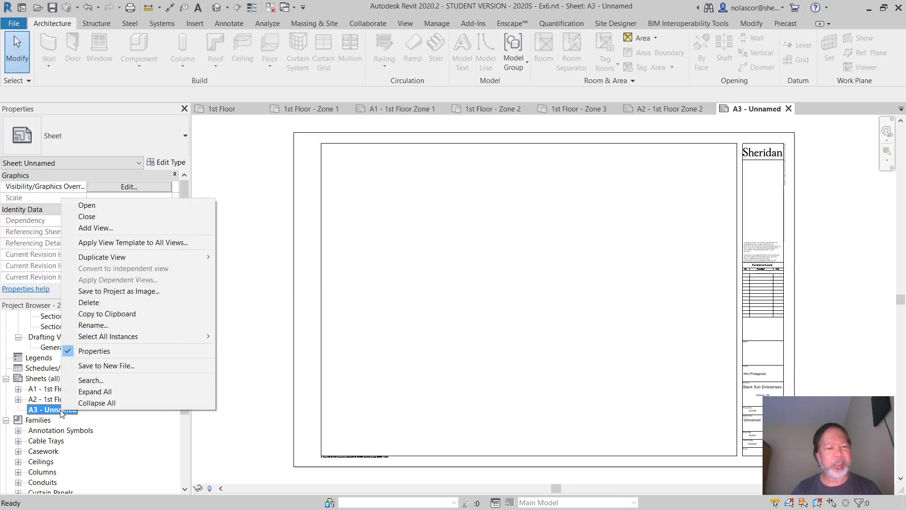
{"action": "left_click", "coordinate": [132, 326]}
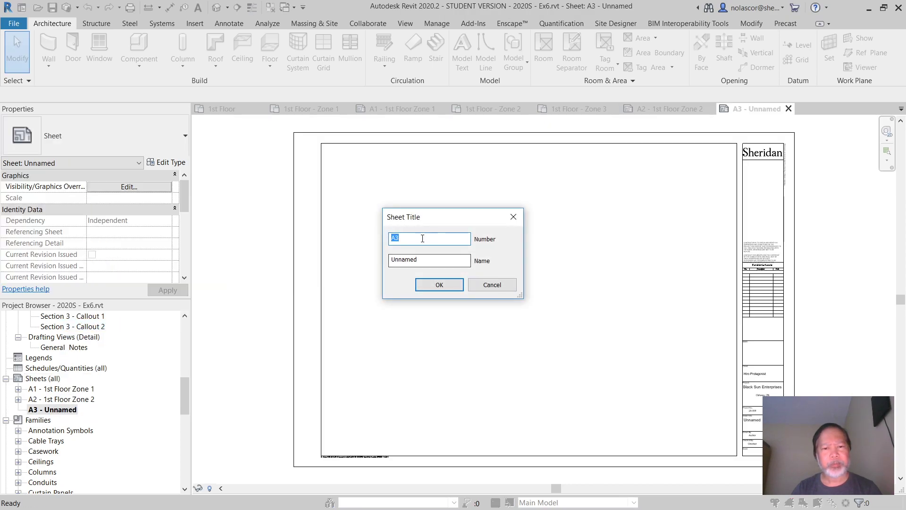
{"action": "left_click", "coordinate": [415, 259]}
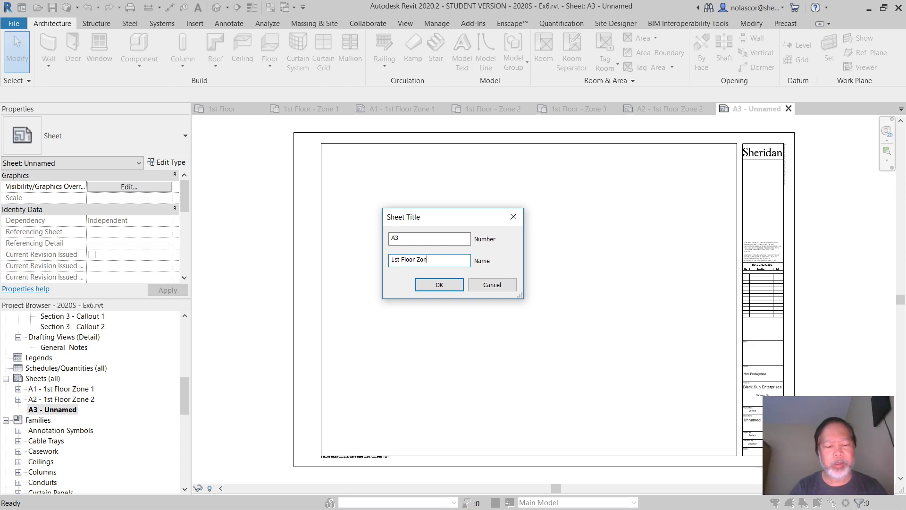
{"action": "left_click", "coordinate": [427, 282]}
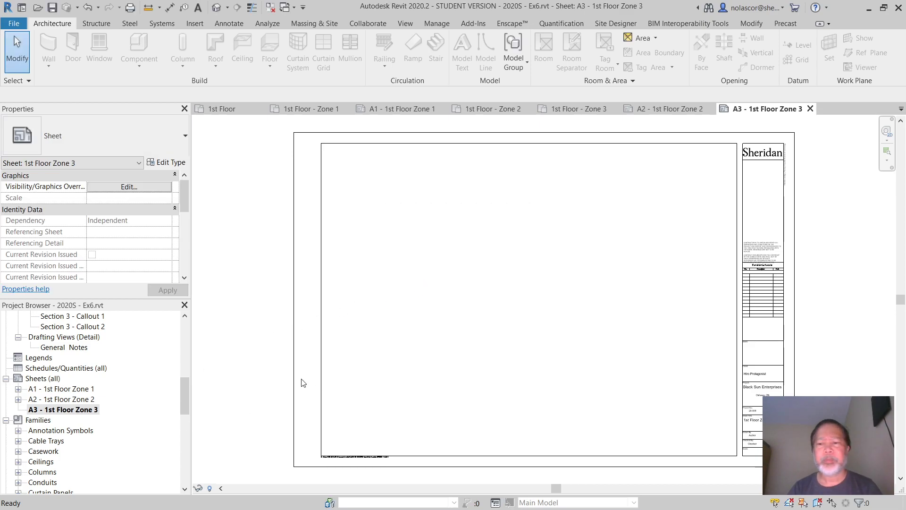
Open the 1st Floor - Zone 3 plan view and pull its crop region's left edge in close to the building's left side
{"action": "left_click_drag", "start_coordinate": [186, 390], "coordinate": [189, 342]}
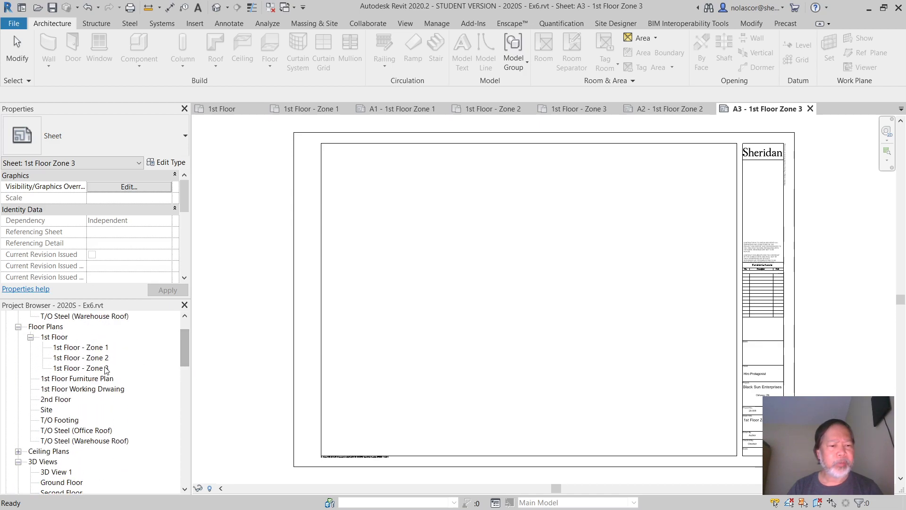
{"action": "left_click", "coordinate": [94, 368]}
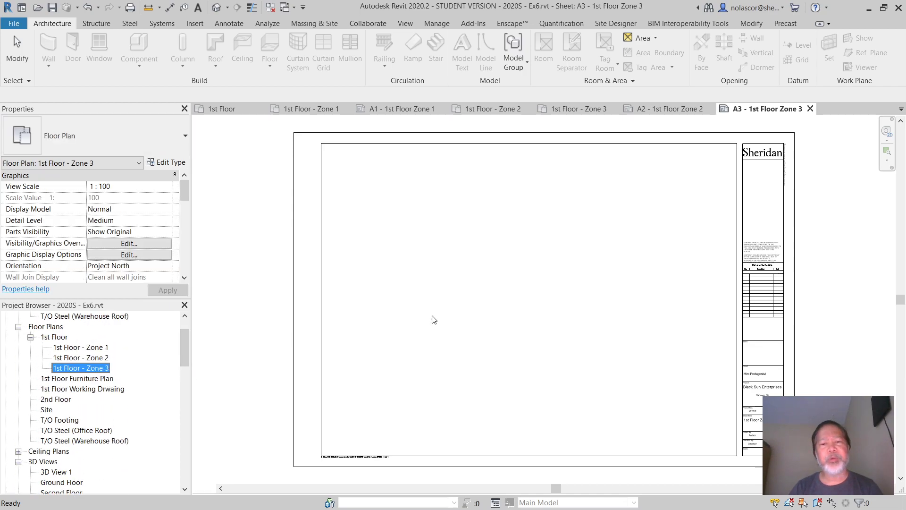
{"action": "left_click_drag", "start_coordinate": [401, 320], "coordinate": [457, 313]}
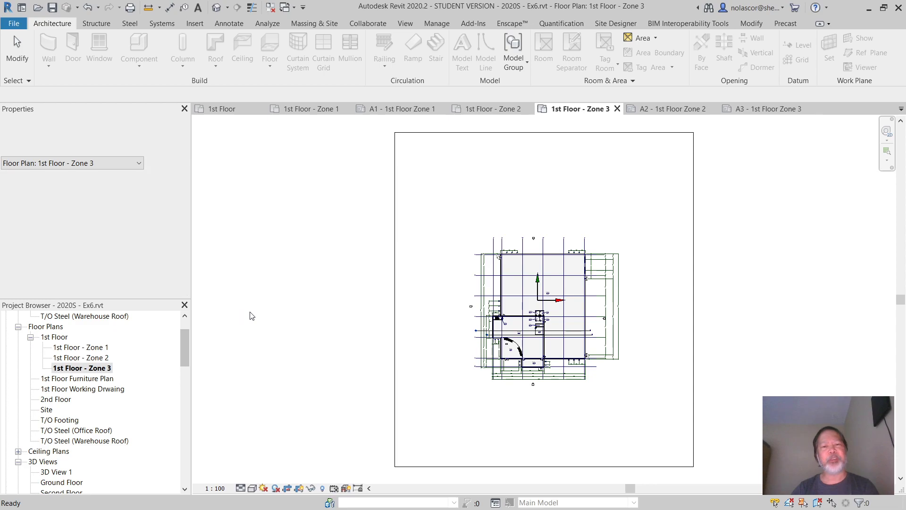
{"action": "left_click", "coordinate": [395, 313]}
{"action": "left_click_drag", "start_coordinate": [408, 303], "coordinate": [489, 307]}
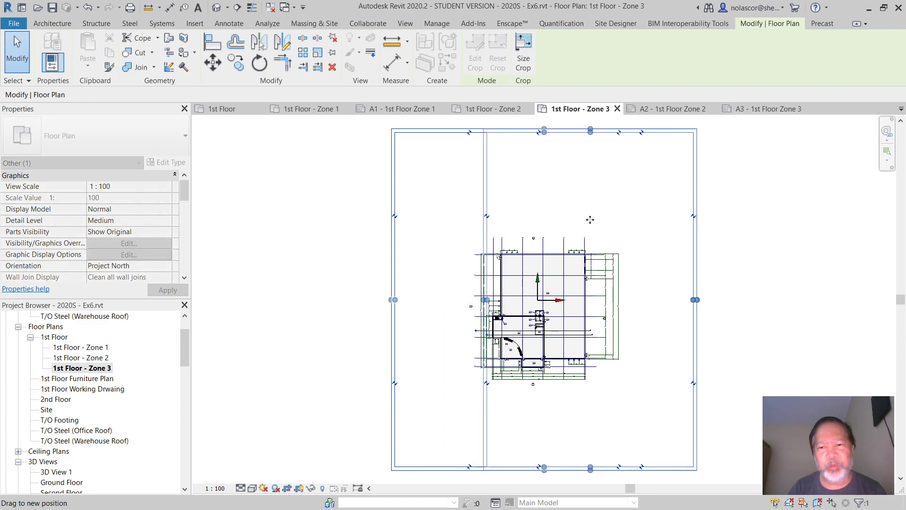
Crop Zone 3 to the office area: top edge just above the washrooms, right edge just past them, bottom edge just below the boardroom
{"action": "left_click_drag", "start_coordinate": [586, 133], "coordinate": [591, 133]}
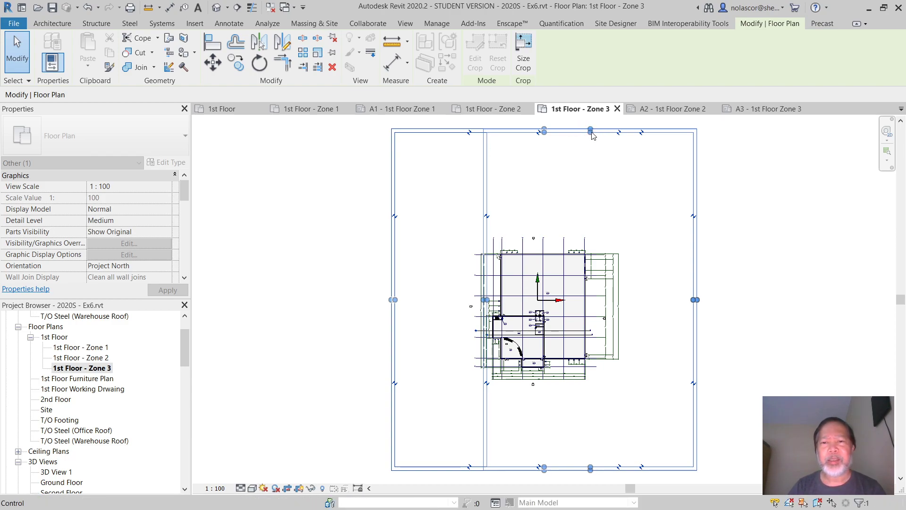
{"action": "left_click_drag", "start_coordinate": [591, 131], "coordinate": [578, 306]}
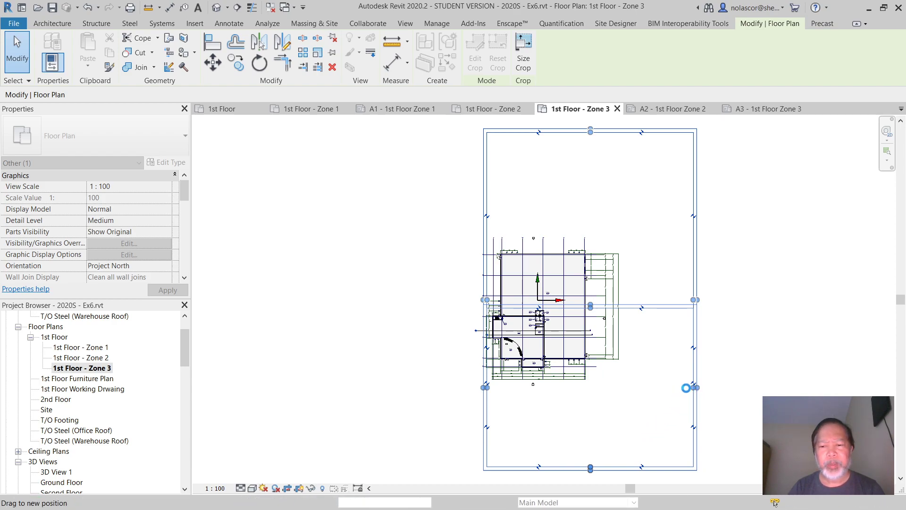
{"action": "left_click_drag", "start_coordinate": [693, 389], "coordinate": [591, 389]}
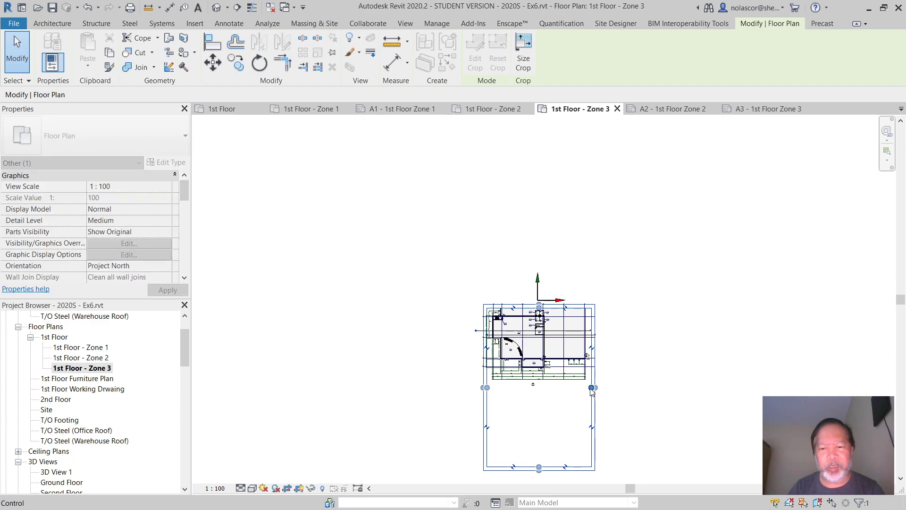
{"action": "left_click_drag", "start_coordinate": [592, 388], "coordinate": [550, 387]}
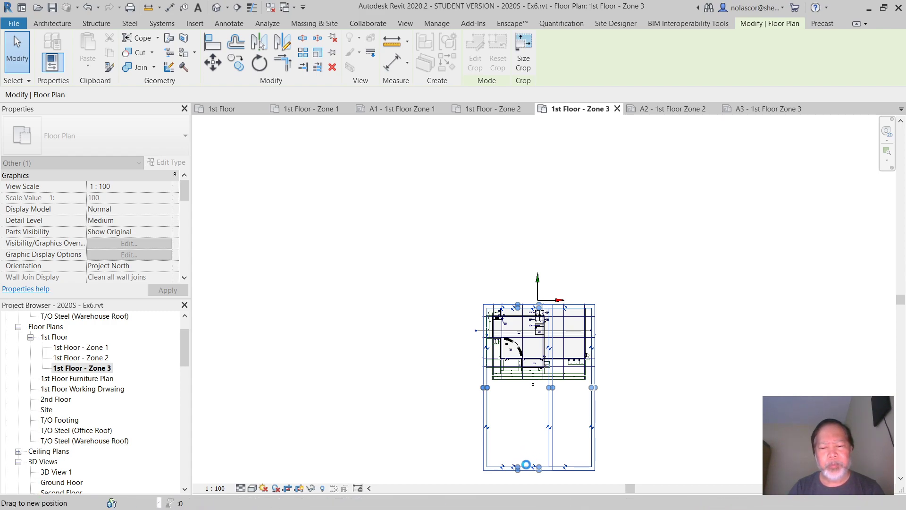
{"action": "left_click_drag", "start_coordinate": [517, 468], "coordinate": [518, 373]}
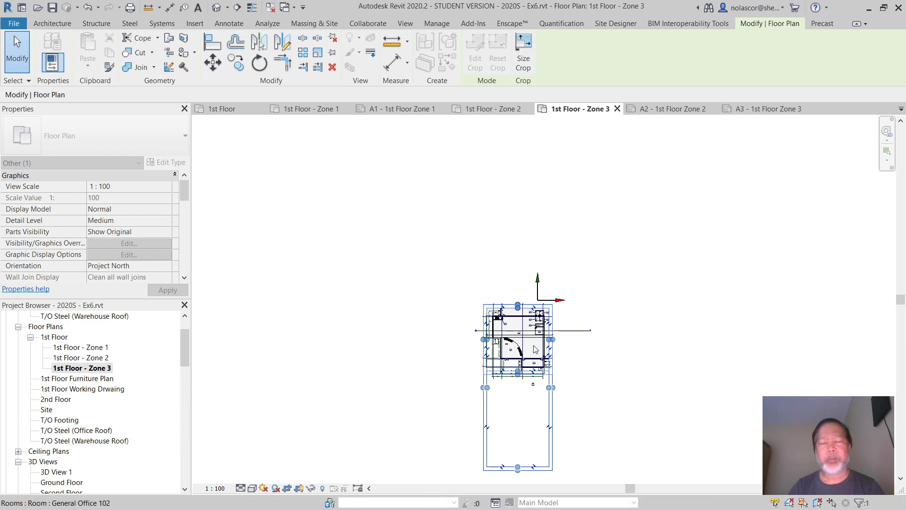
{"action": "scroll", "coordinate": [531, 351], "scroll_direction": "up", "scroll_amount": 4}
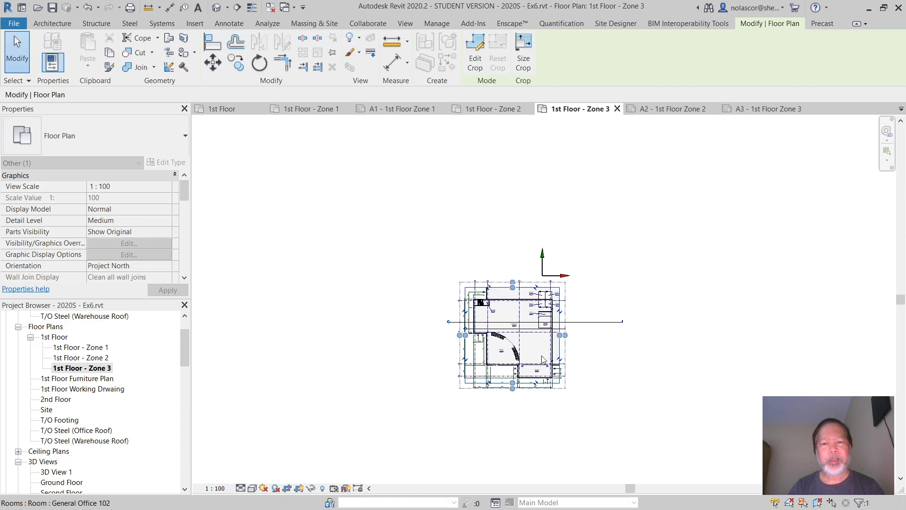
{"action": "scroll", "coordinate": [535, 360], "scroll_direction": "up", "scroll_amount": 2}
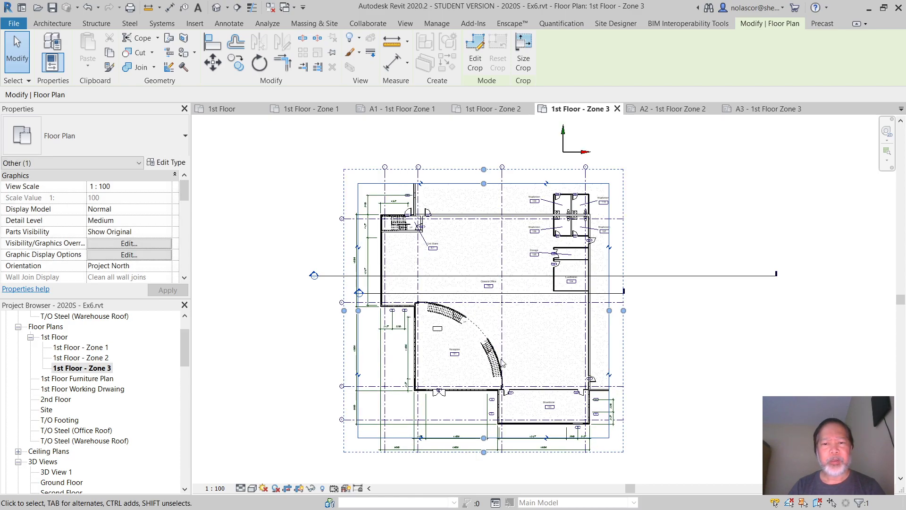
Open sheet A3 - 1st Floor Zone 3 and place the 1st Floor - Zone 3 plan view on it
{"action": "left_click_drag", "start_coordinate": [180, 354], "coordinate": [187, 394]}
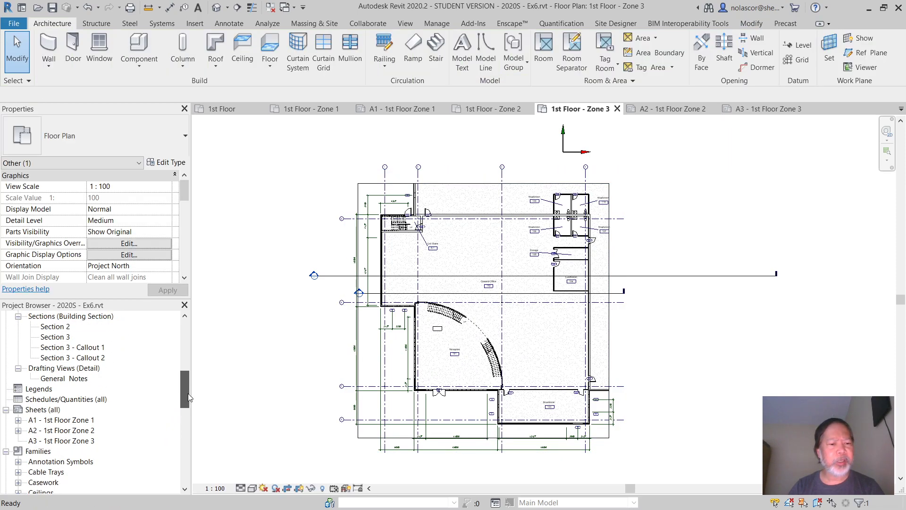
{"action": "double_click", "coordinate": [87, 441]}
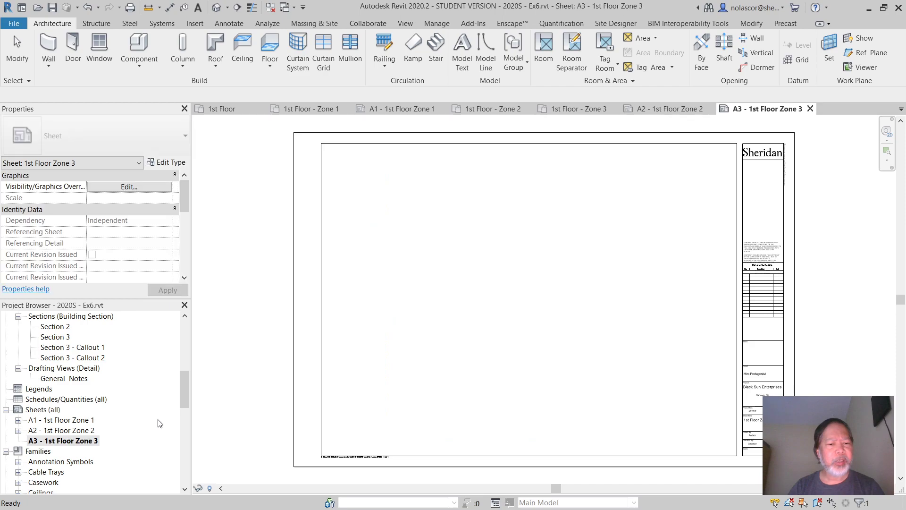
{"action": "left_click", "coordinate": [186, 367]}
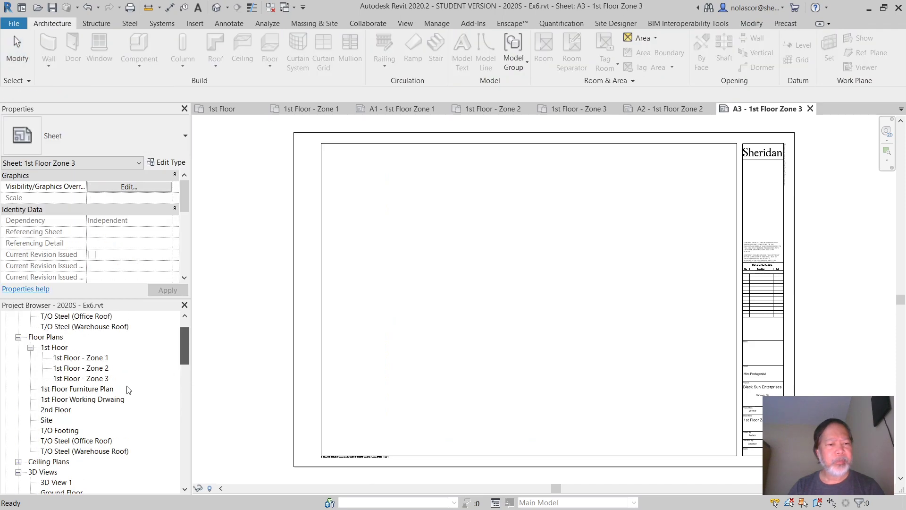
{"action": "left_click", "coordinate": [96, 380]}
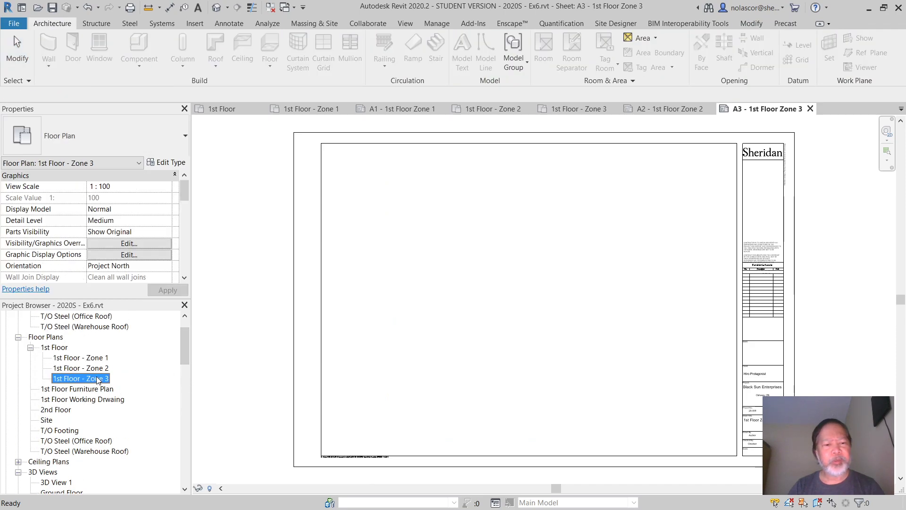
{"action": "left_click_drag", "start_coordinate": [115, 385], "coordinate": [452, 348]}
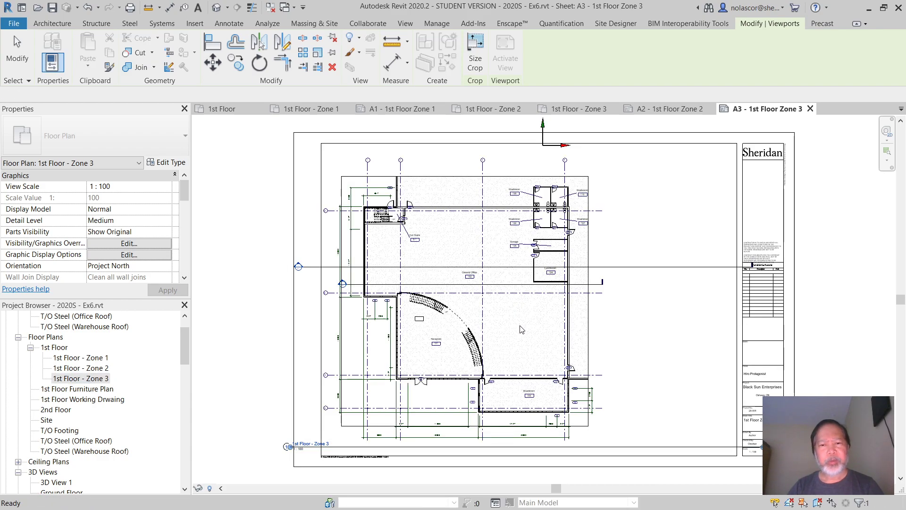
Nudge the Zone 3 viewport to the right until the plan sits well inside the sheet border
{"action": "left_click", "coordinate": [520, 326]}
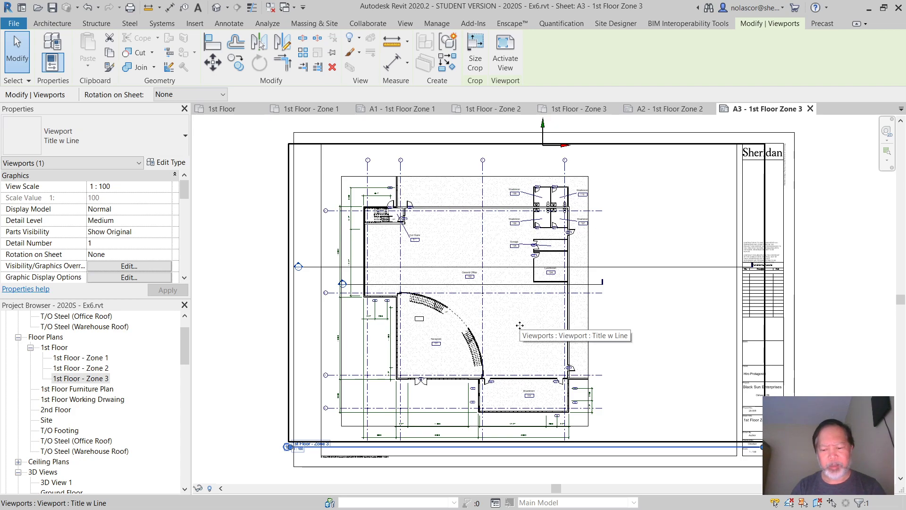
{"action": "key", "text": "Right"}
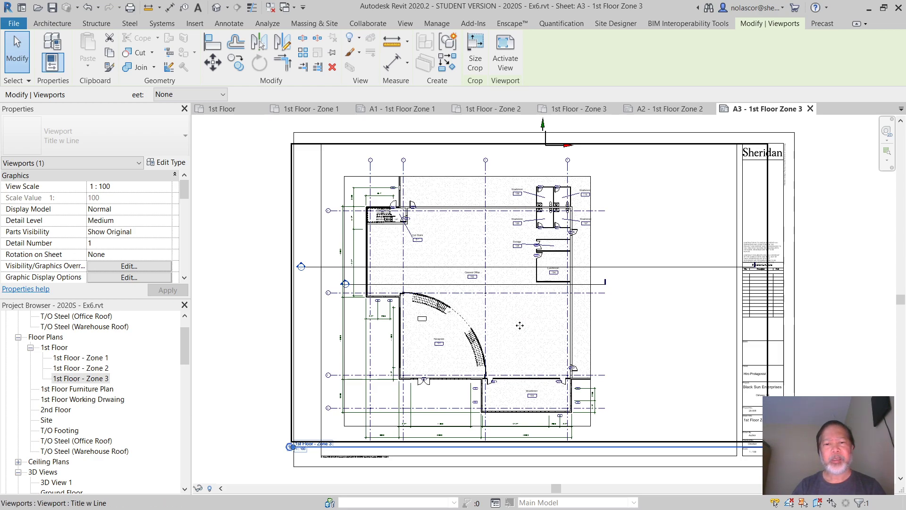
{"action": "key", "text": "shift+Right"}
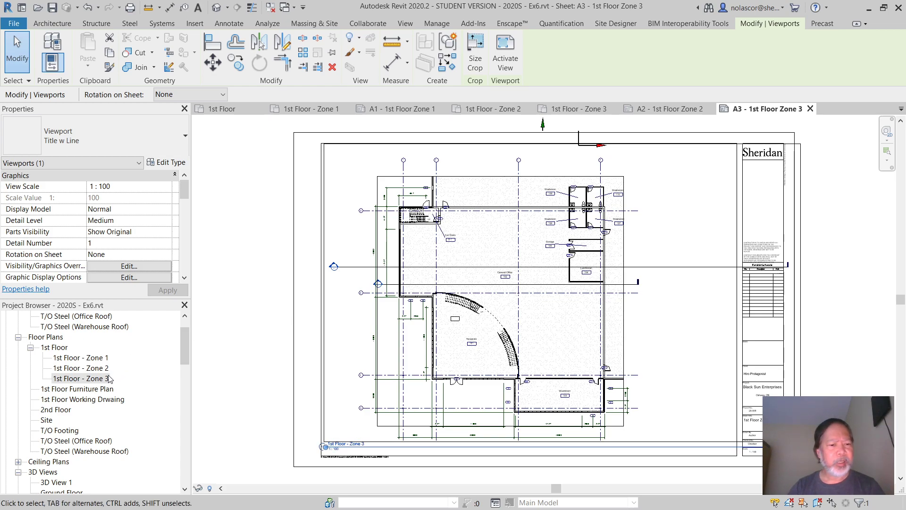
Open the 1st Floor - Zone 3 plan view and hide the long Section 3 line that extends past the crop region
{"action": "double_click", "coordinate": [80, 379]}
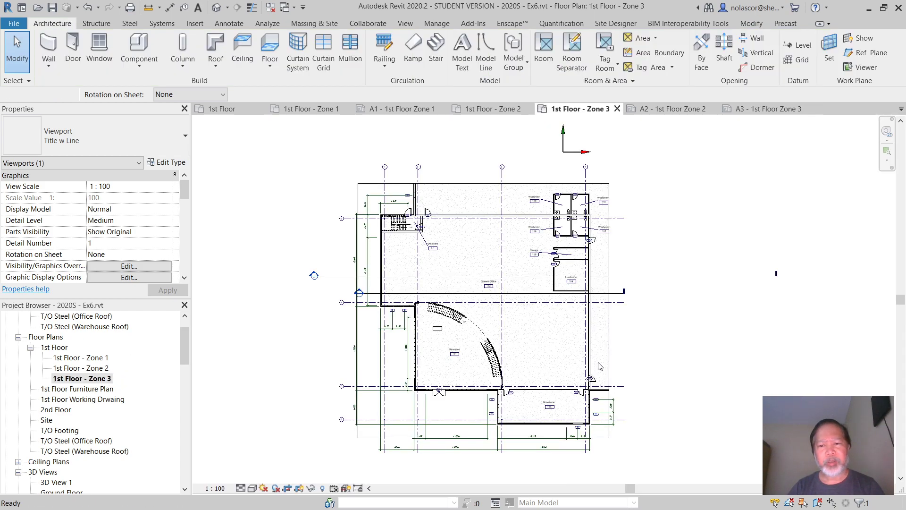
{"action": "left_click", "coordinate": [684, 277]}
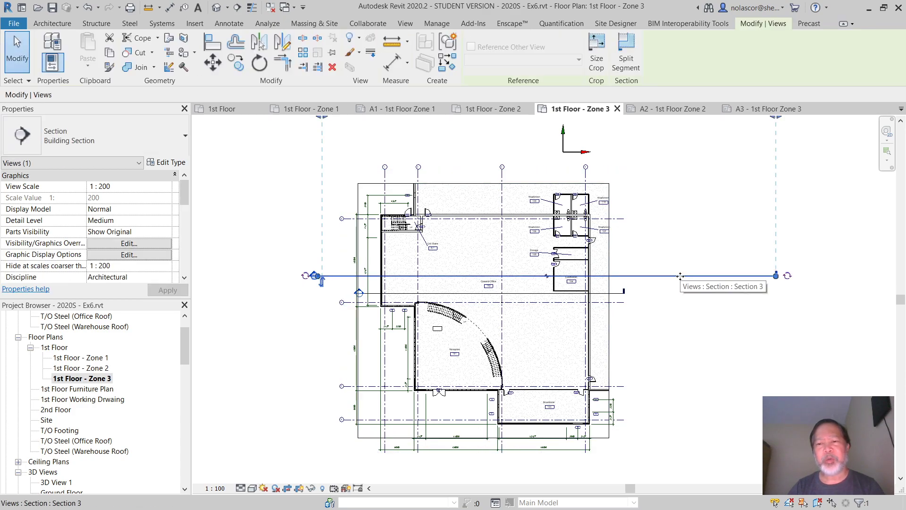
{"action": "right_click", "coordinate": [680, 276]}
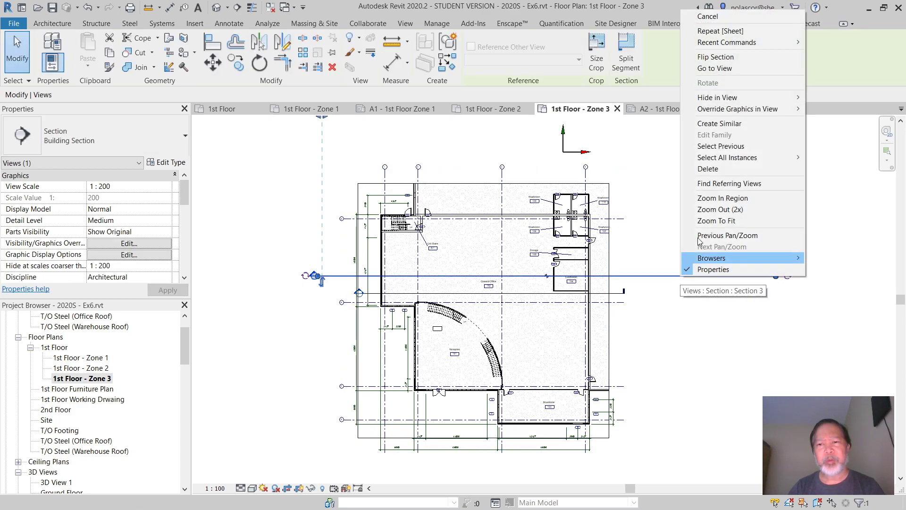
{"action": "mouse_move", "coordinate": [785, 99]}
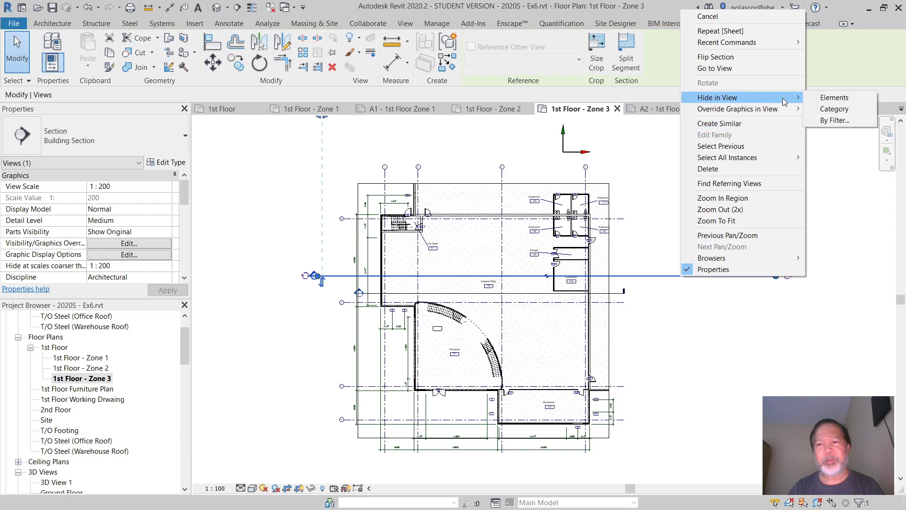
{"action": "left_click", "coordinate": [836, 110]}
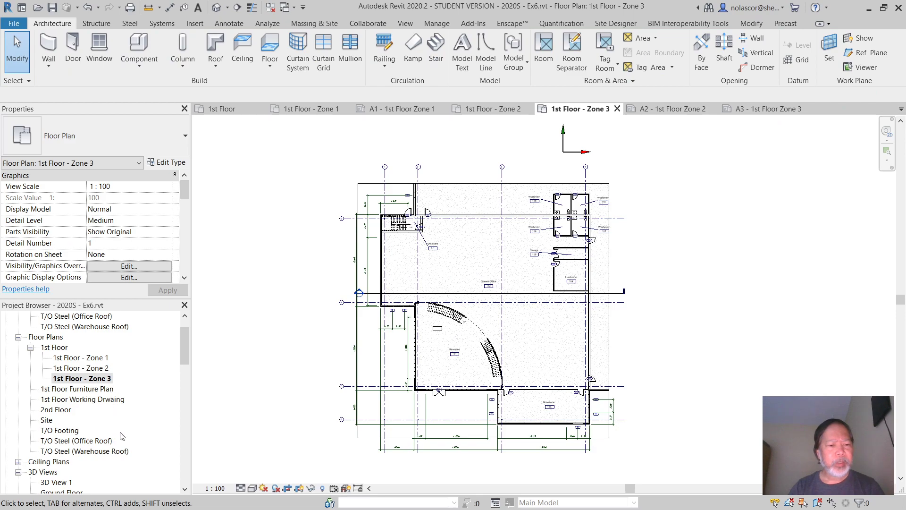
Return to sheet A3 - 1st Floor Zone 3 and move the viewport title right, beneath the plan's lower-left corner
{"action": "scroll", "coordinate": [122, 436], "scroll_direction": "down", "scroll_amount": 4}
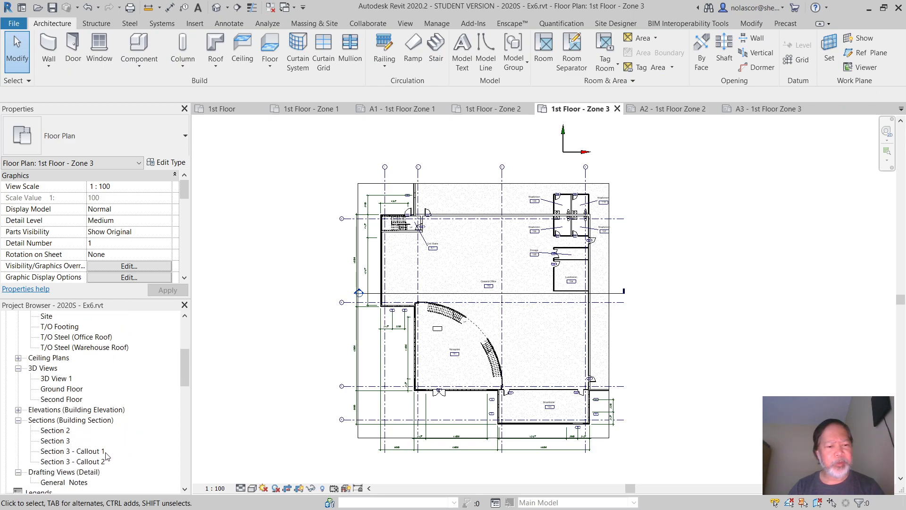
{"action": "scroll", "coordinate": [108, 455], "scroll_direction": "down", "scroll_amount": 1}
{"action": "scroll", "coordinate": [114, 443], "scroll_direction": "down", "scroll_amount": 2}
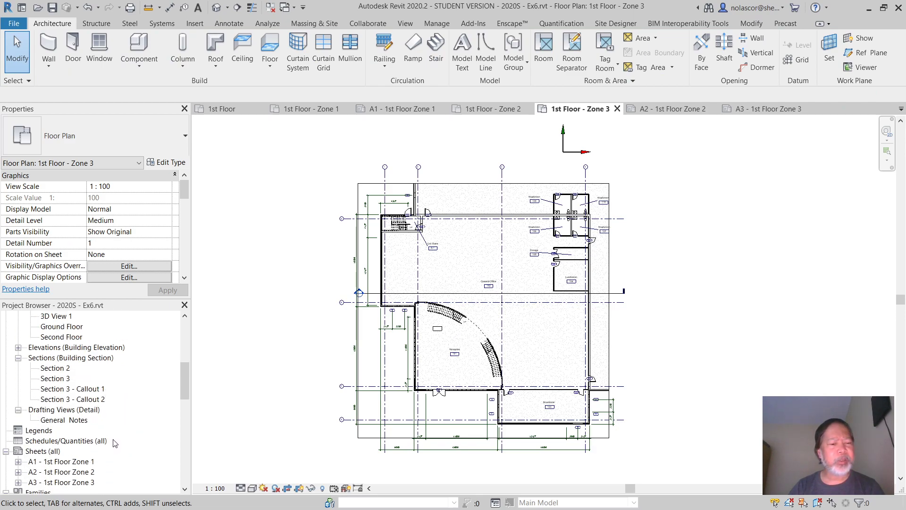
{"action": "double_click", "coordinate": [91, 462]}
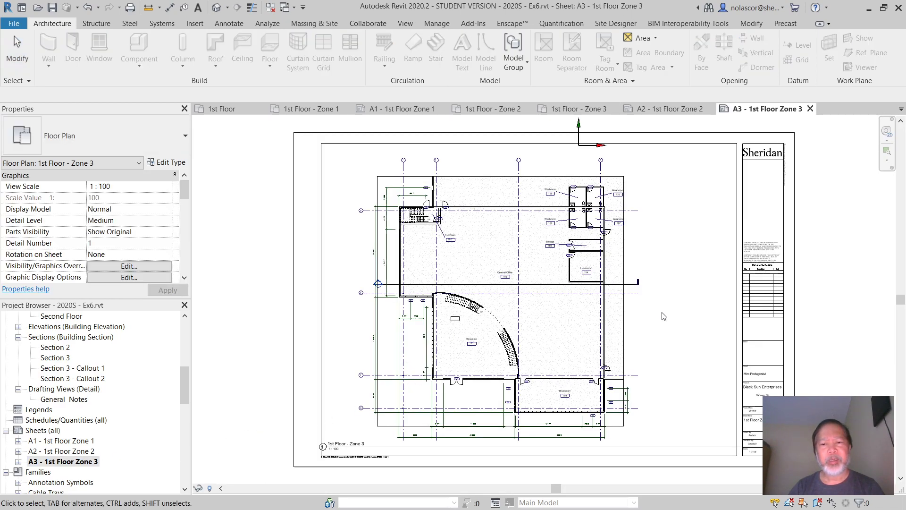
{"action": "left_click", "coordinate": [650, 317]}
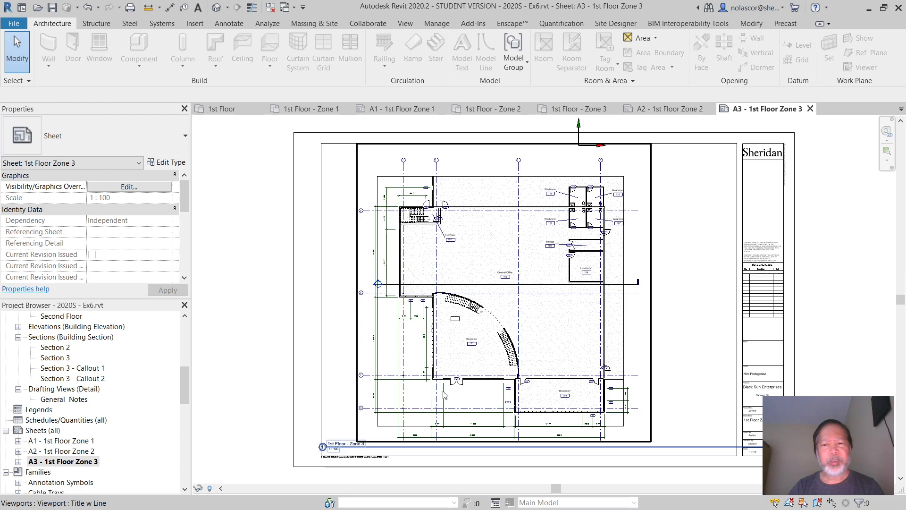
{"action": "left_click", "coordinate": [348, 448]}
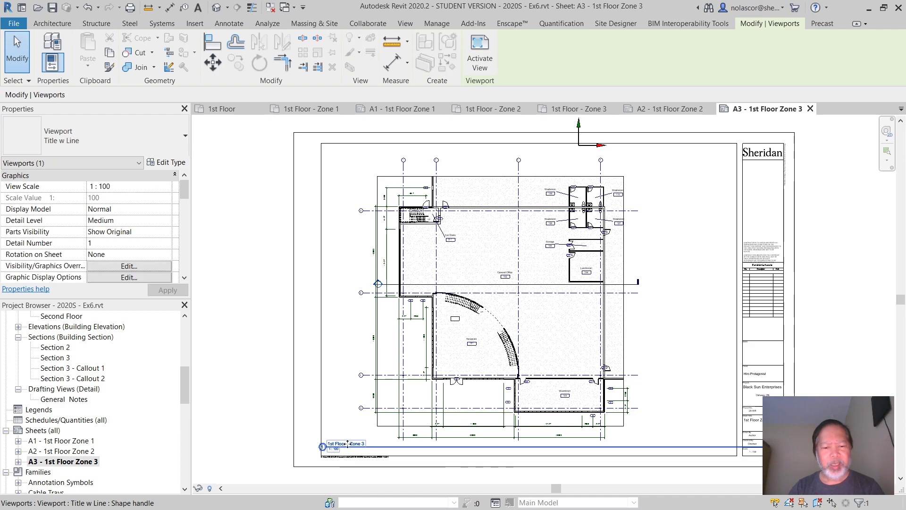
{"action": "left_click_drag", "start_coordinate": [350, 447], "coordinate": [400, 454]}
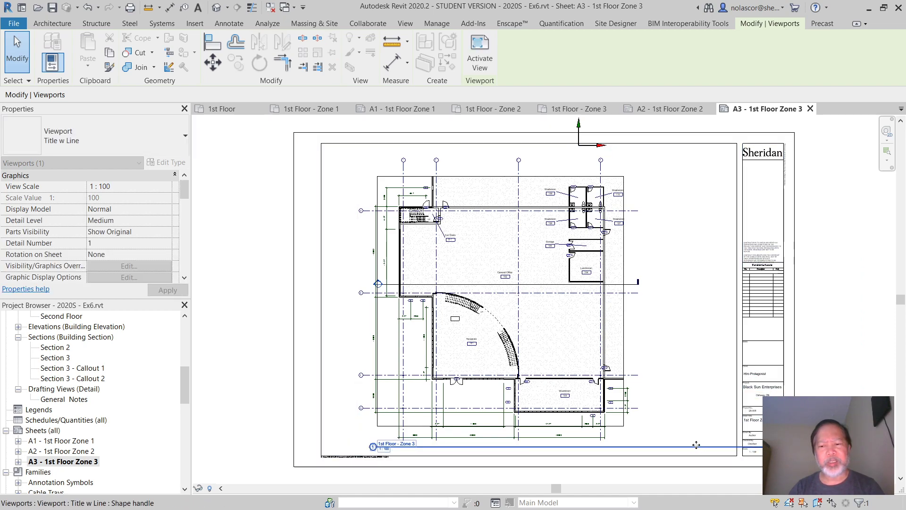
Shorten the Zone 3 viewport's title line so it ends just past the view name
{"action": "left_click", "coordinate": [574, 357]}
{"action": "left_click_drag", "start_coordinate": [784, 446], "coordinate": [426, 447]}
{"action": "left_click", "coordinate": [267, 360]}
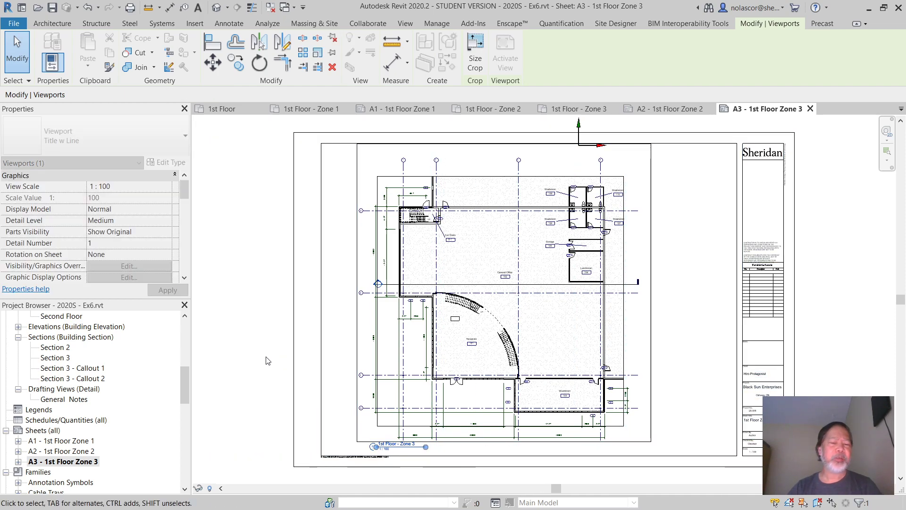